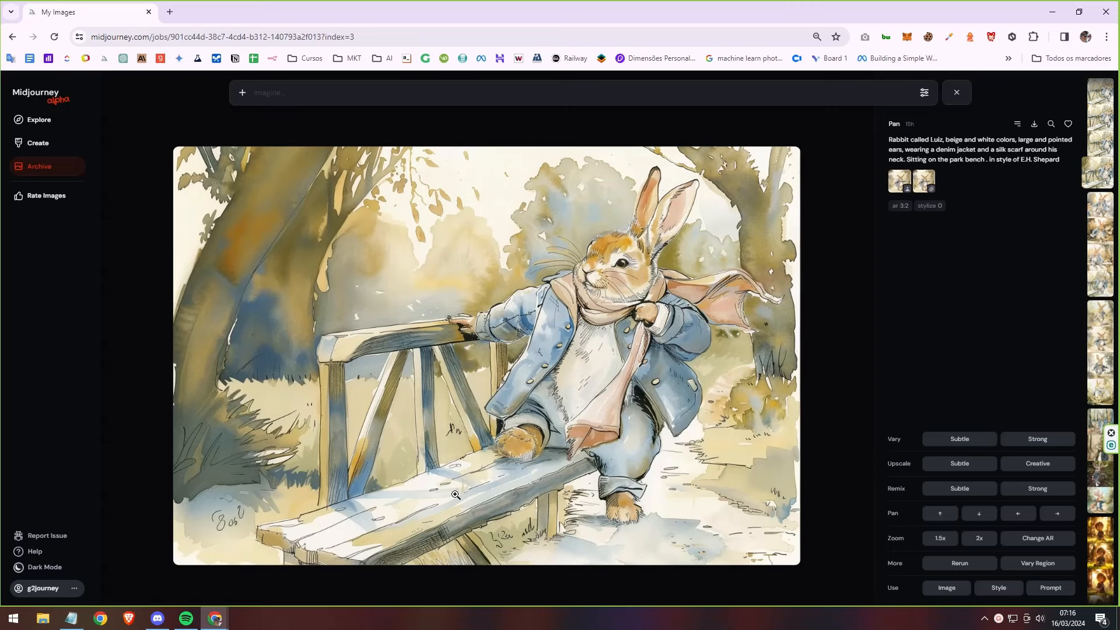
Step: Compare the four leftward-panned variations of the rabbit on the park bench
click(1102, 149)
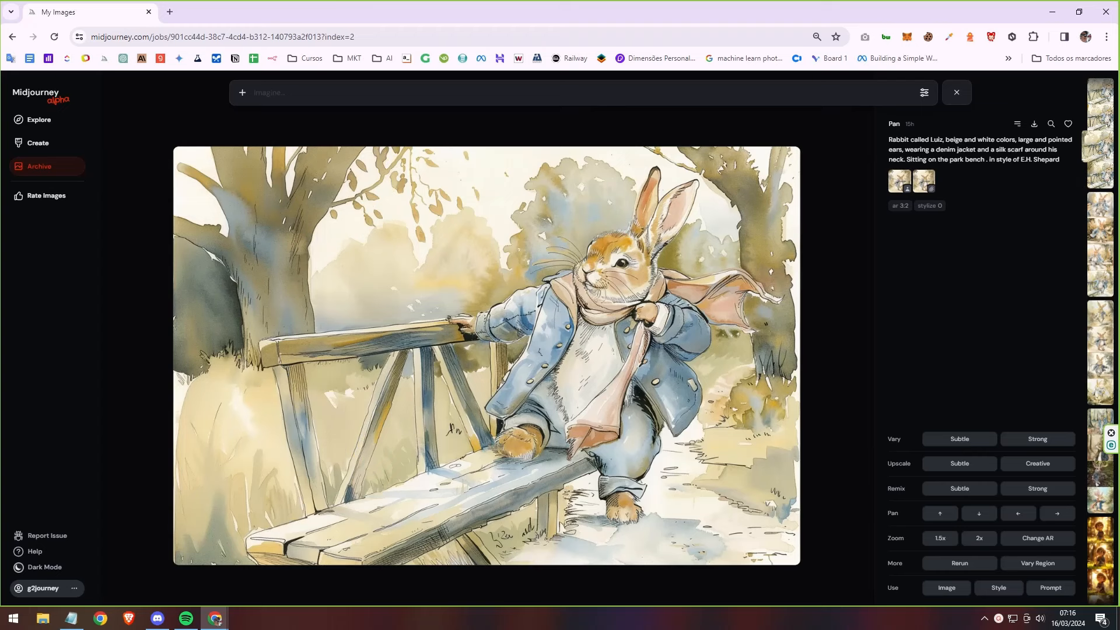
click(1102, 118)
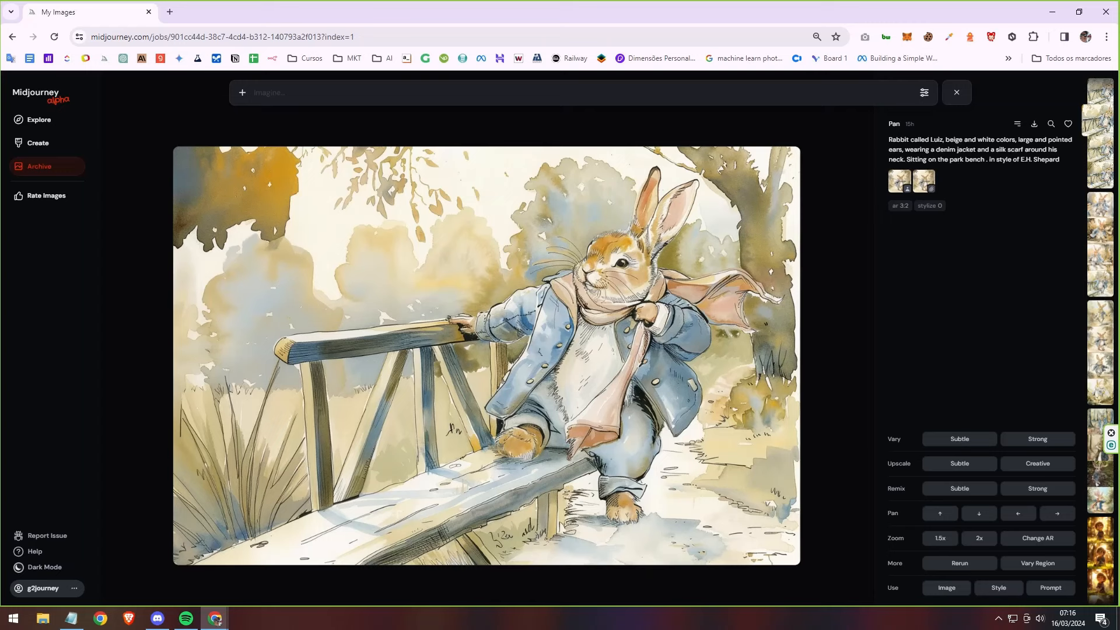
click(1103, 94)
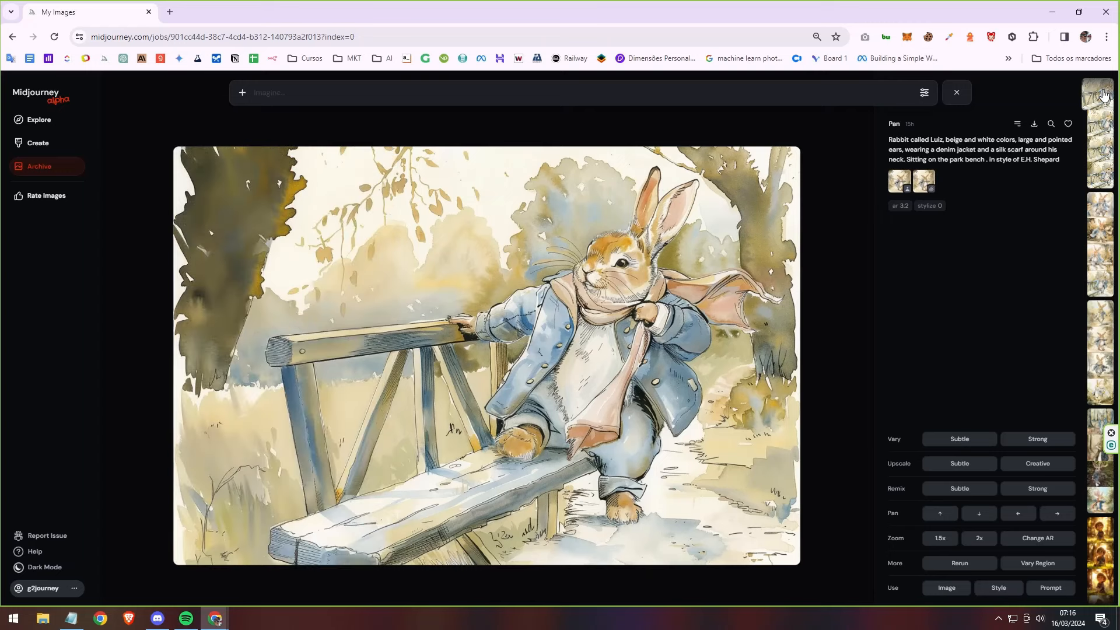
click(1103, 131)
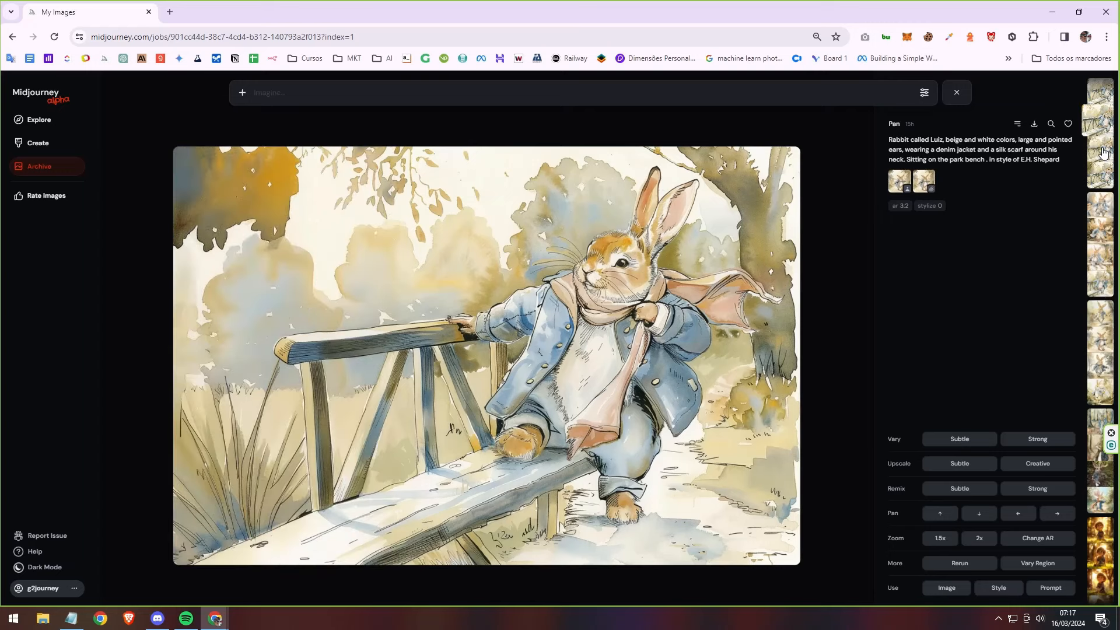
click(1105, 178)
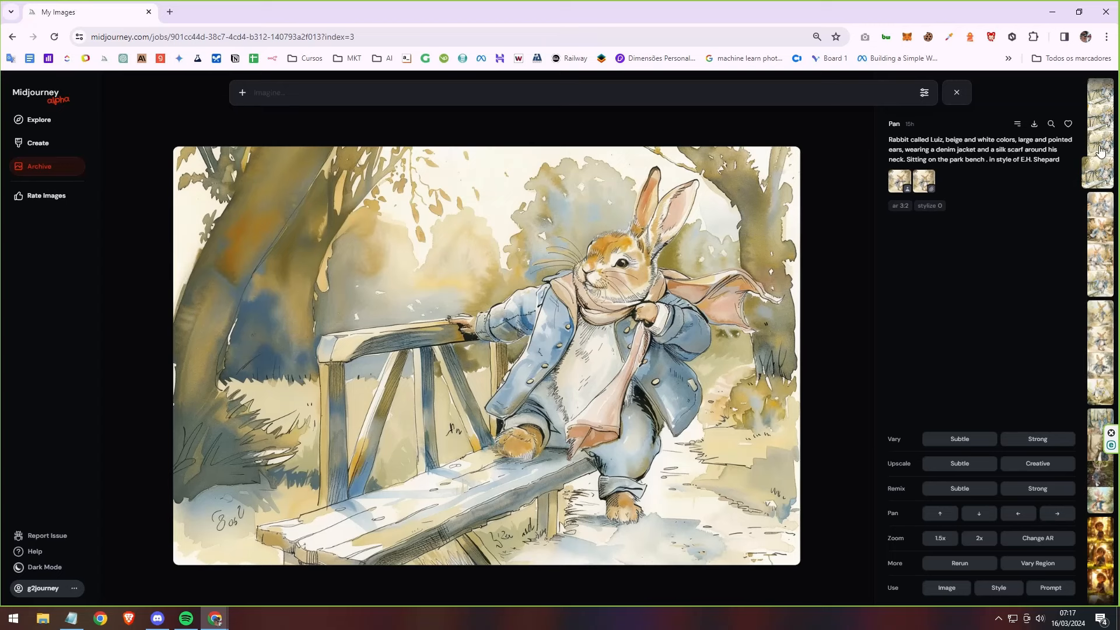
click(1102, 120)
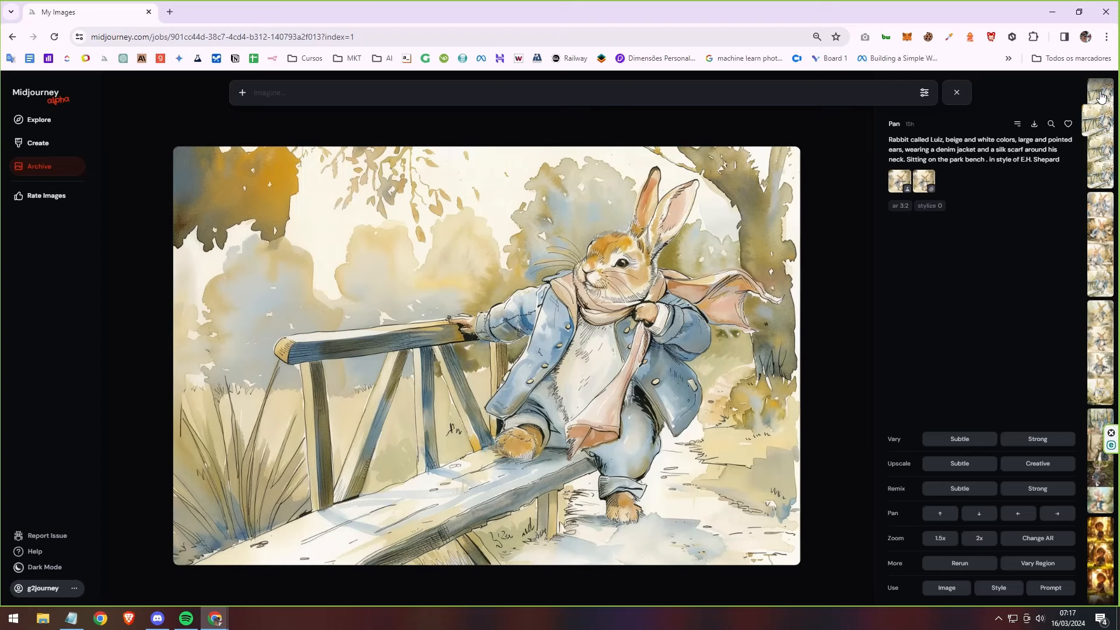
click(1101, 96)
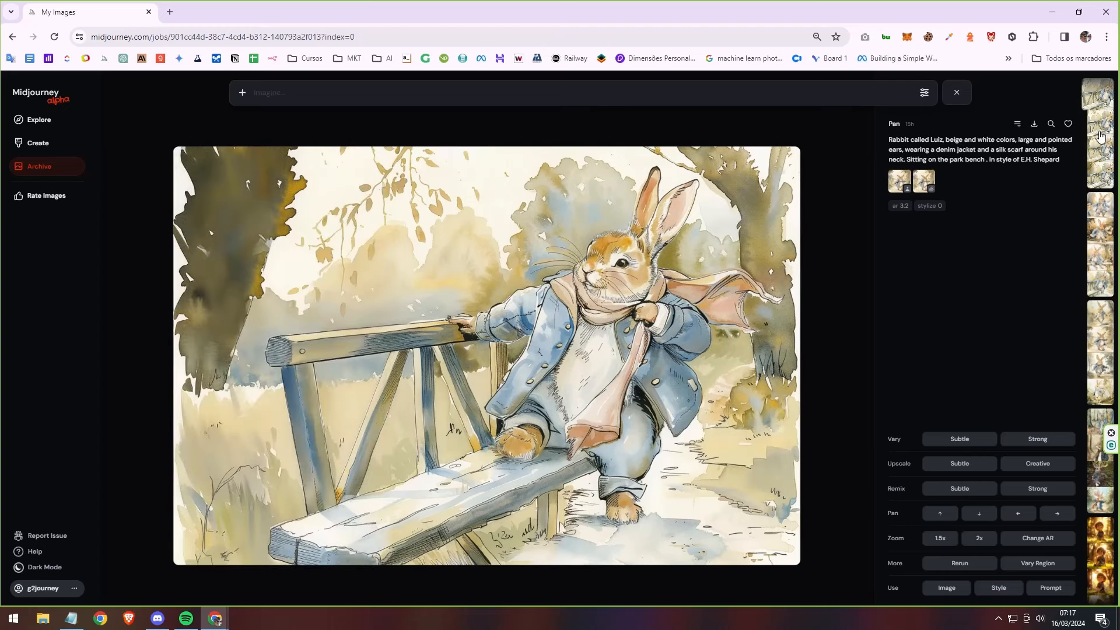
Step: Select the third bench variation and extend it to the right with Pan
click(1101, 134)
click(1101, 159)
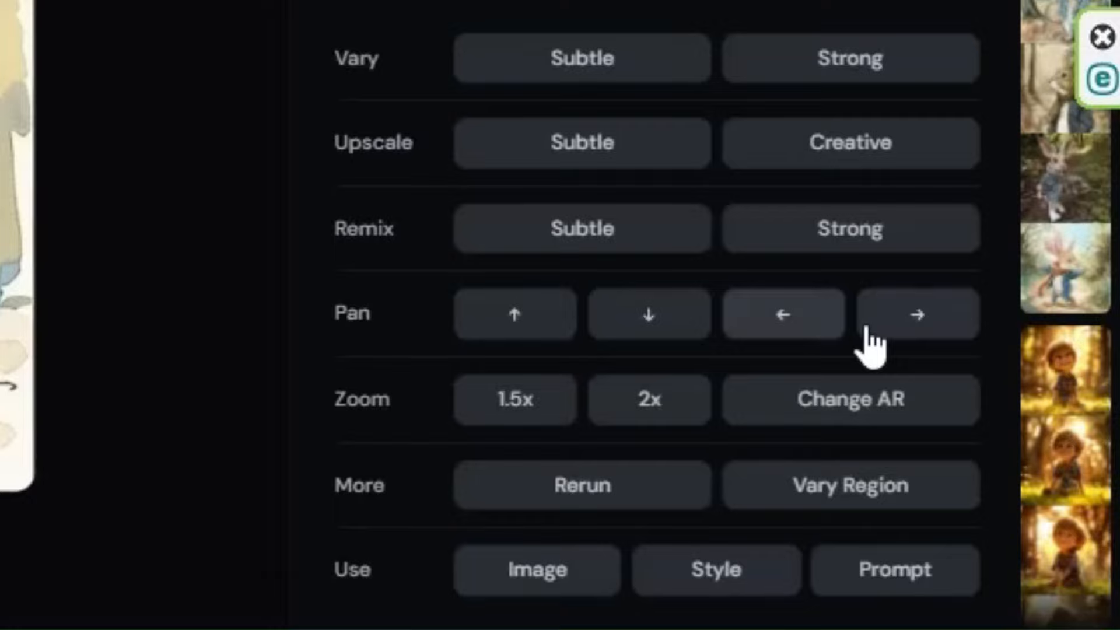
click(866, 328)
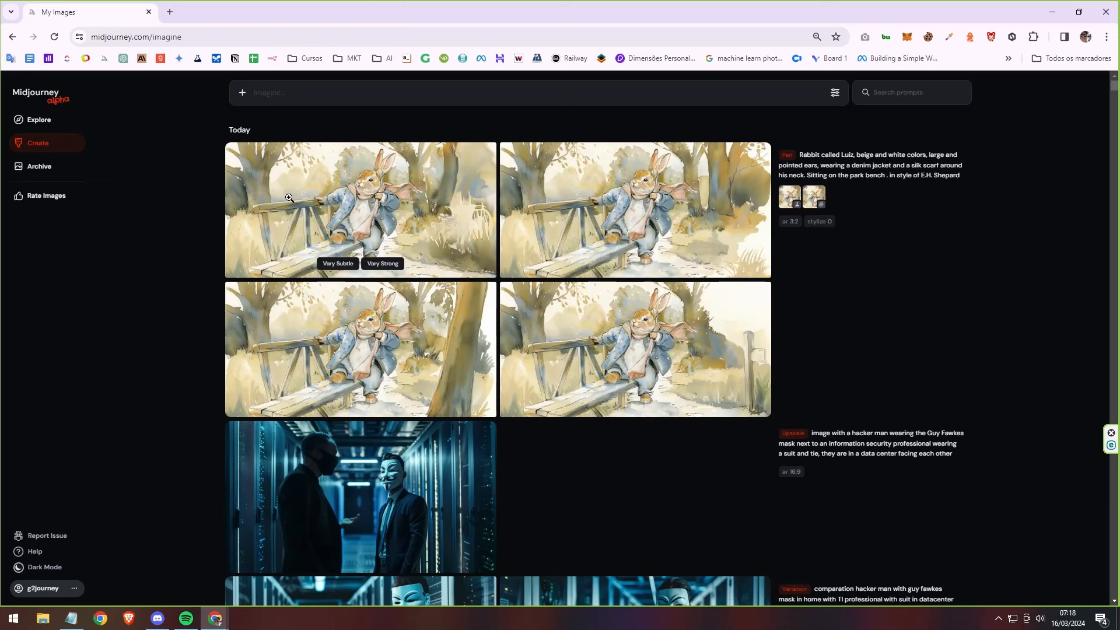
Step: Open the first right-panned rabbit result and compare all four variations of the new scenery
click(288, 198)
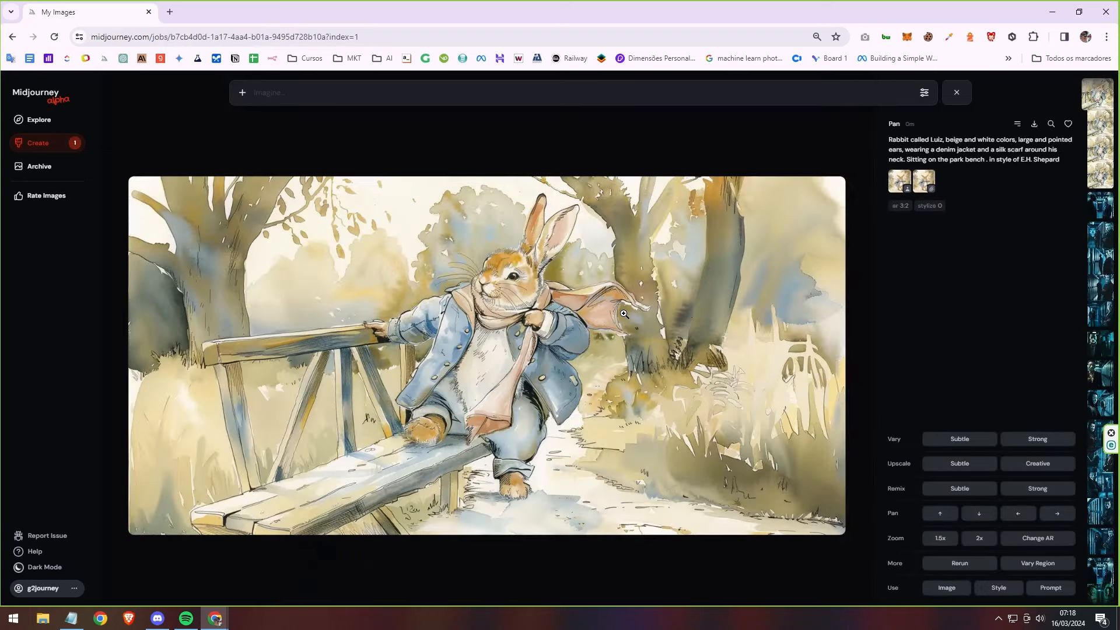
key(Left)
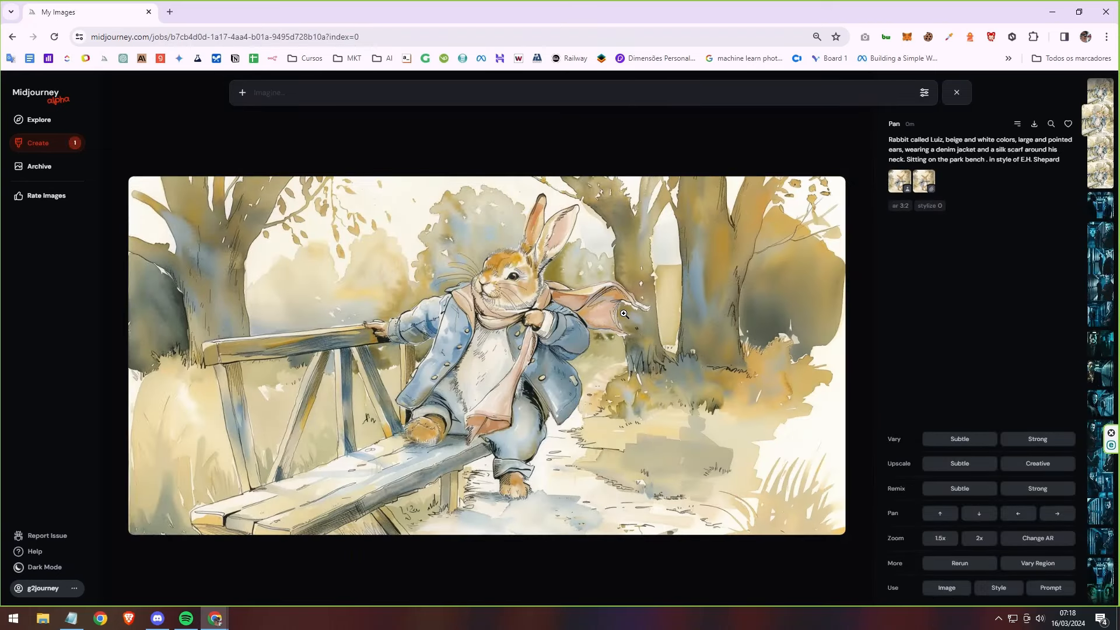
key(Right)
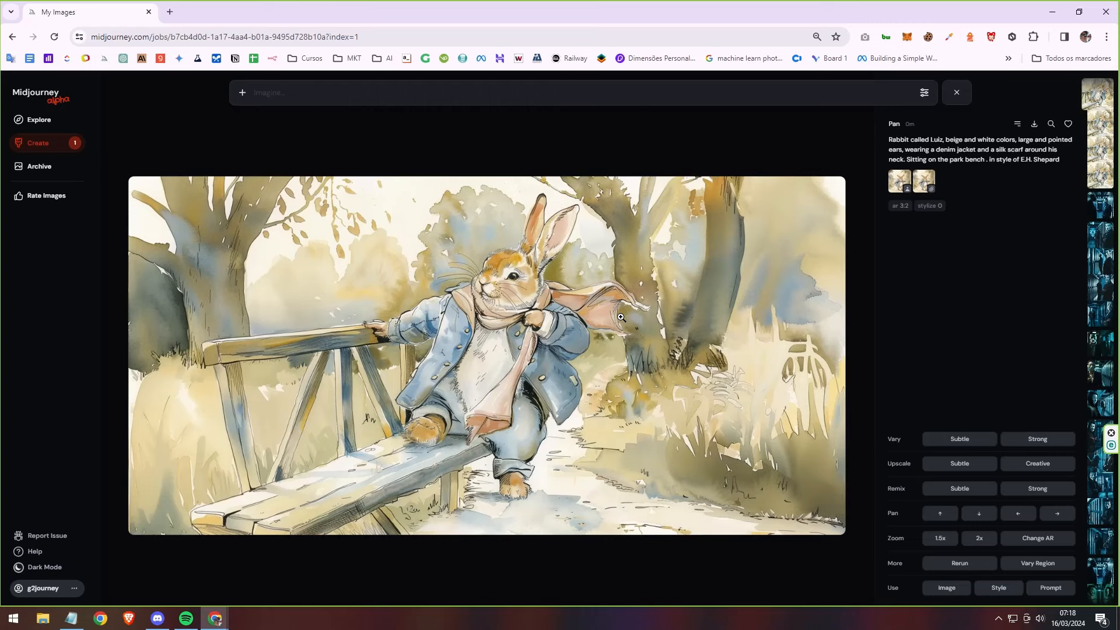
key(Right)
key(Right)
key(Left)
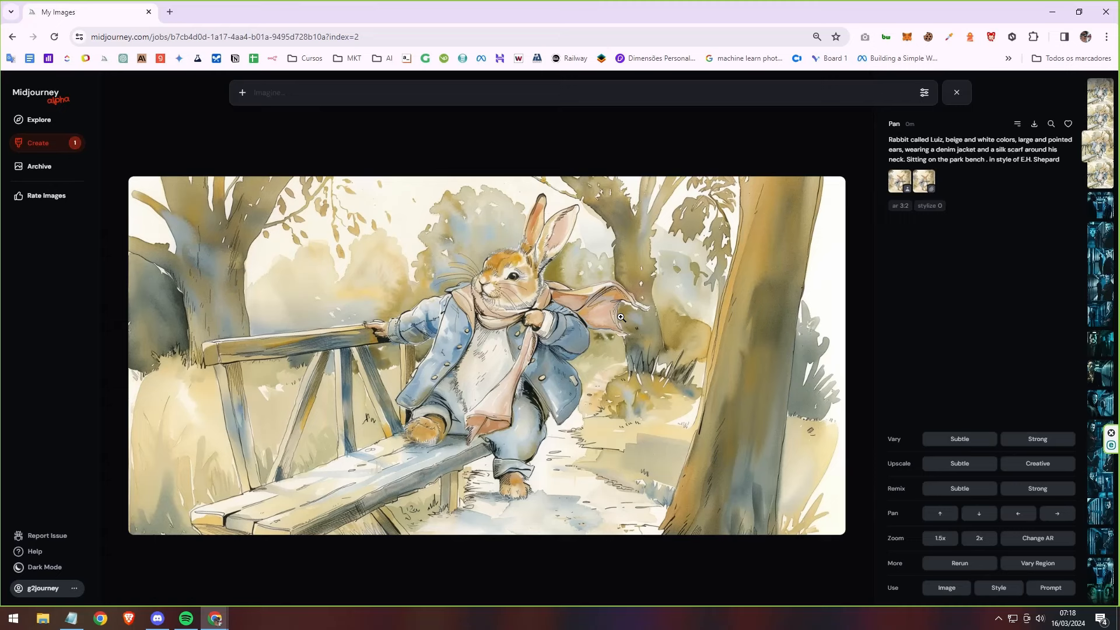
key(Right)
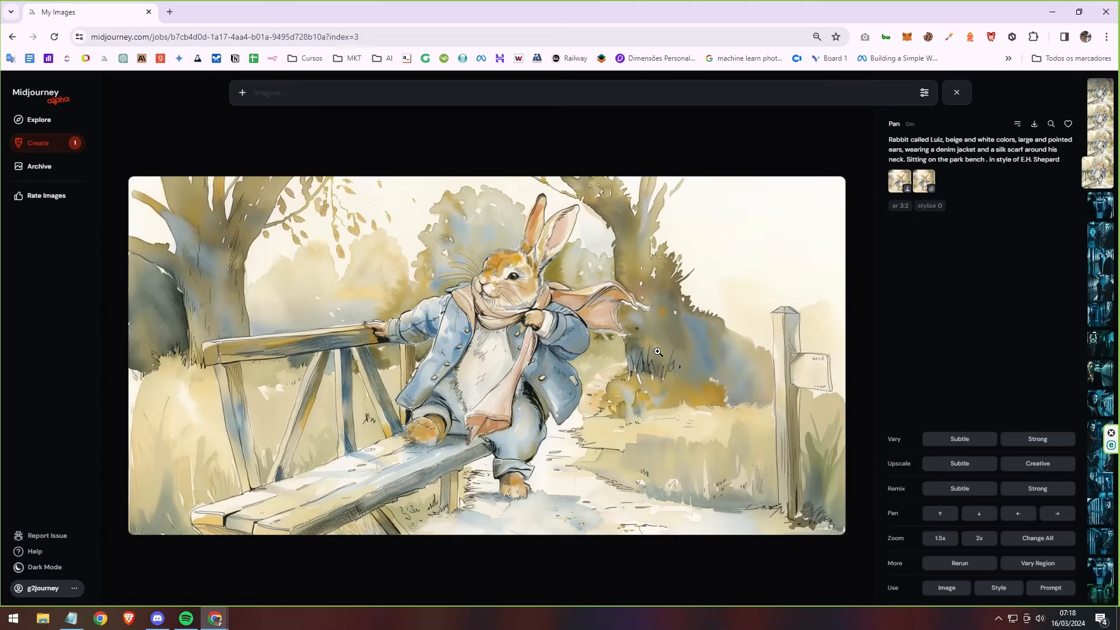
key(Left)
key(Left)
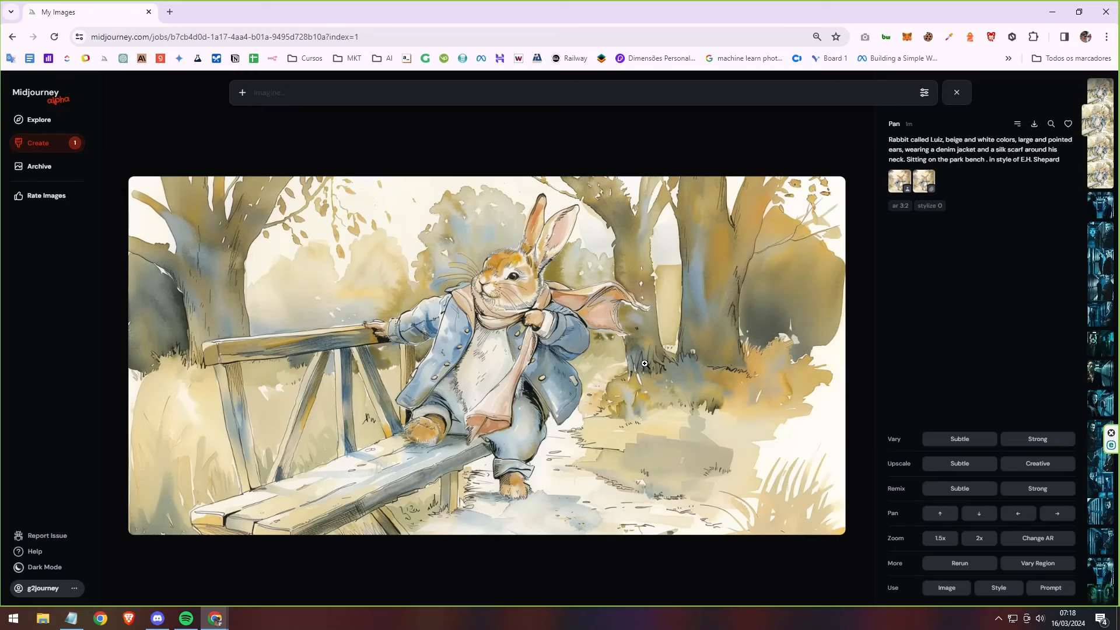
key(Left)
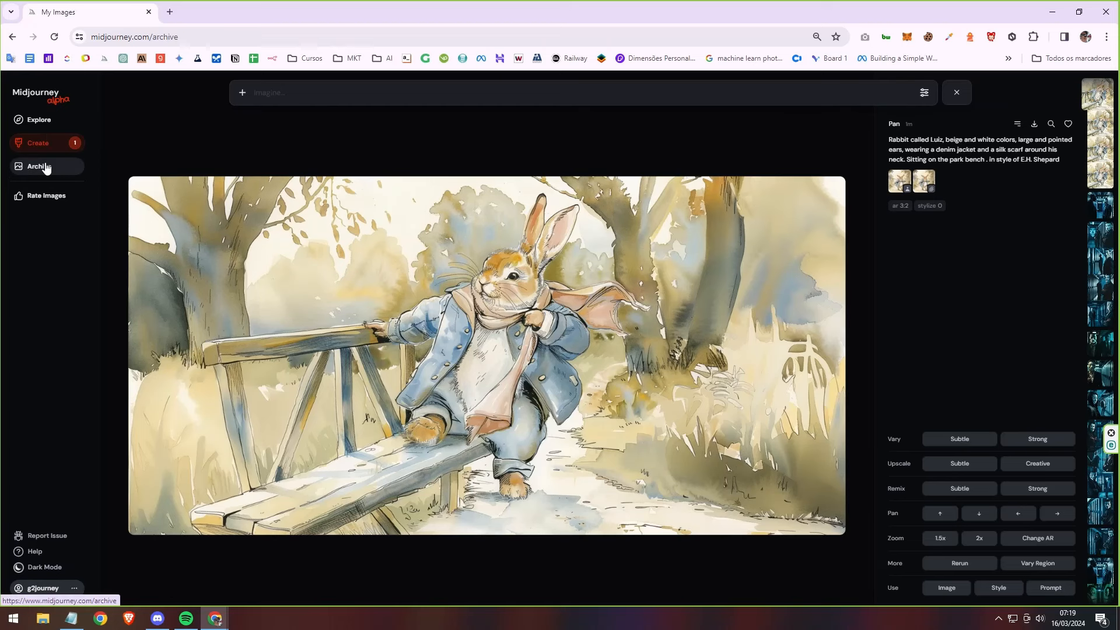
Step: Open the last rabbit-on-bench image under Yesterday in the archive's second folder and extend it upward with Pan
click(42, 167)
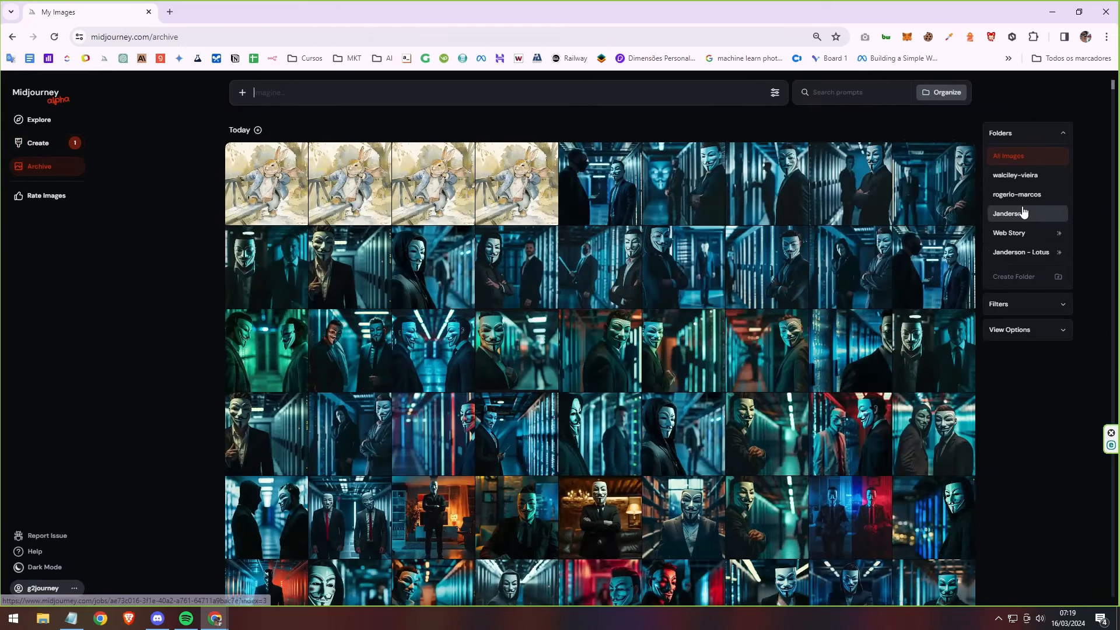
click(1017, 200)
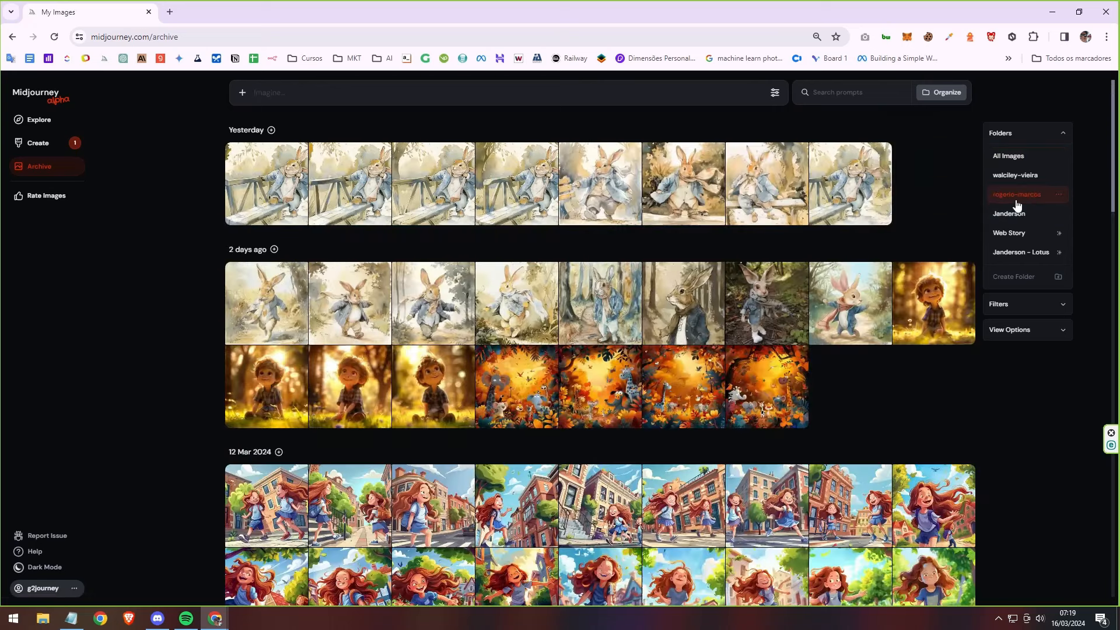
click(864, 193)
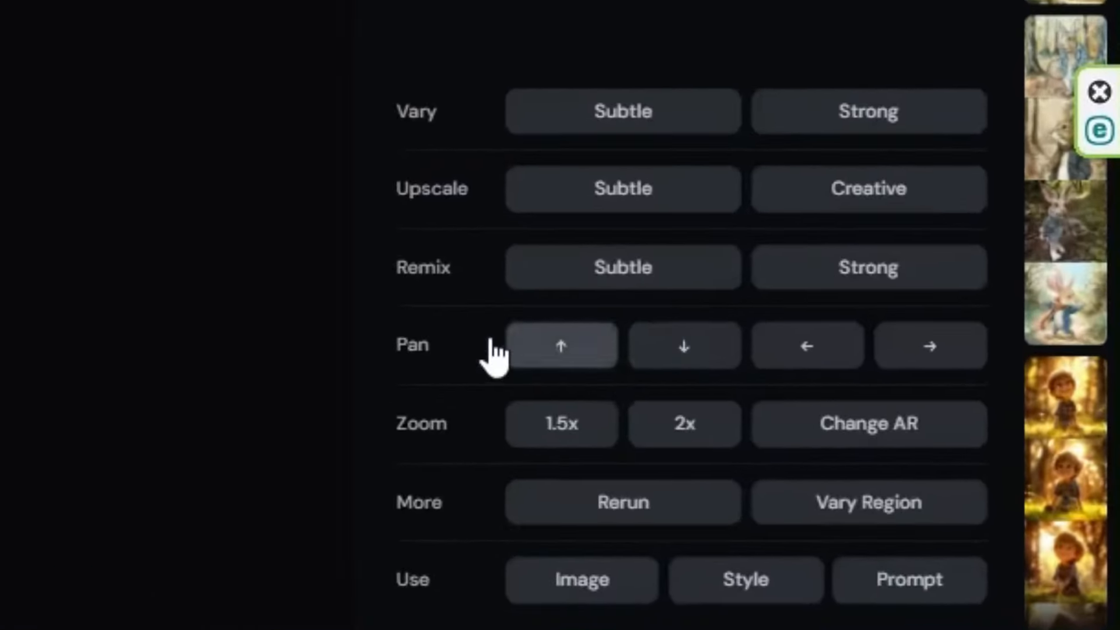
click(575, 353)
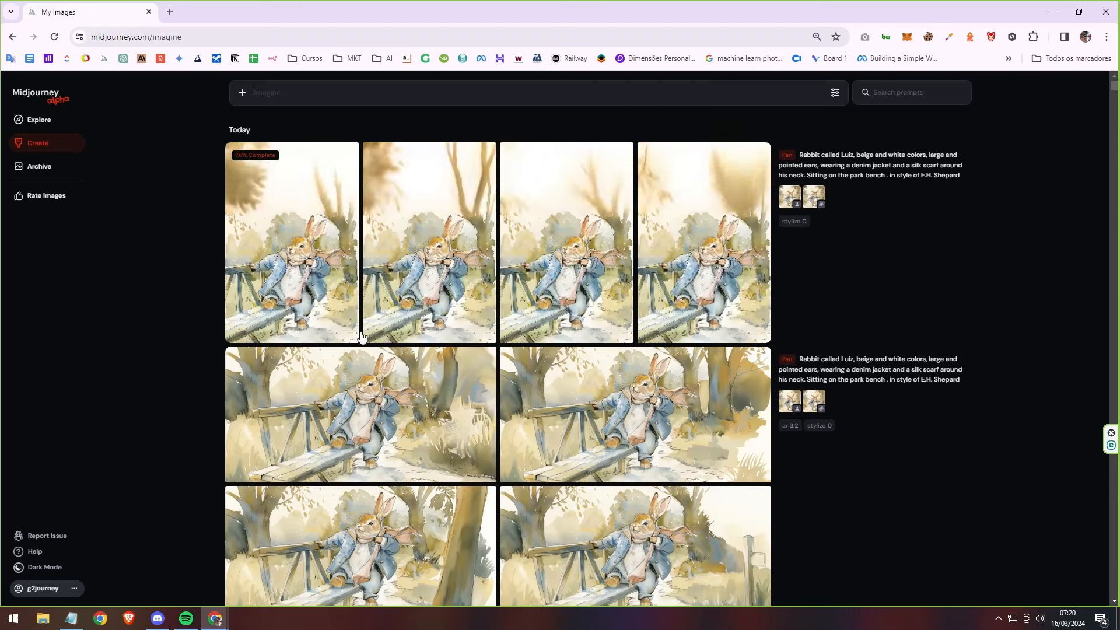
Step: Open the first upward-panned rabbit result and compare the four vertical variations
click(228, 240)
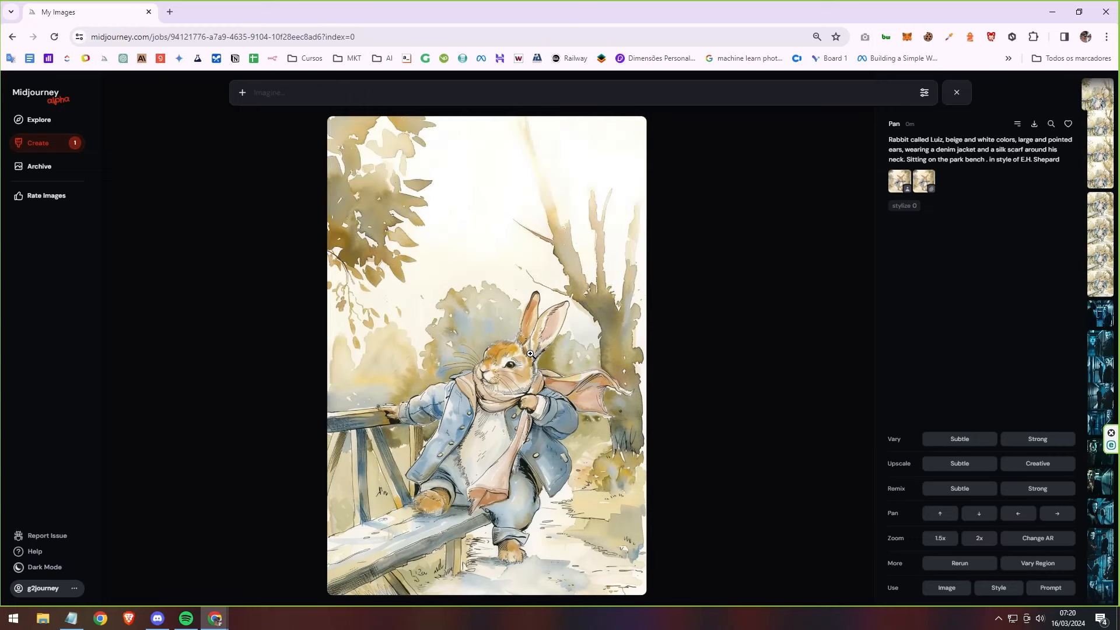
key(Right)
key(Right)
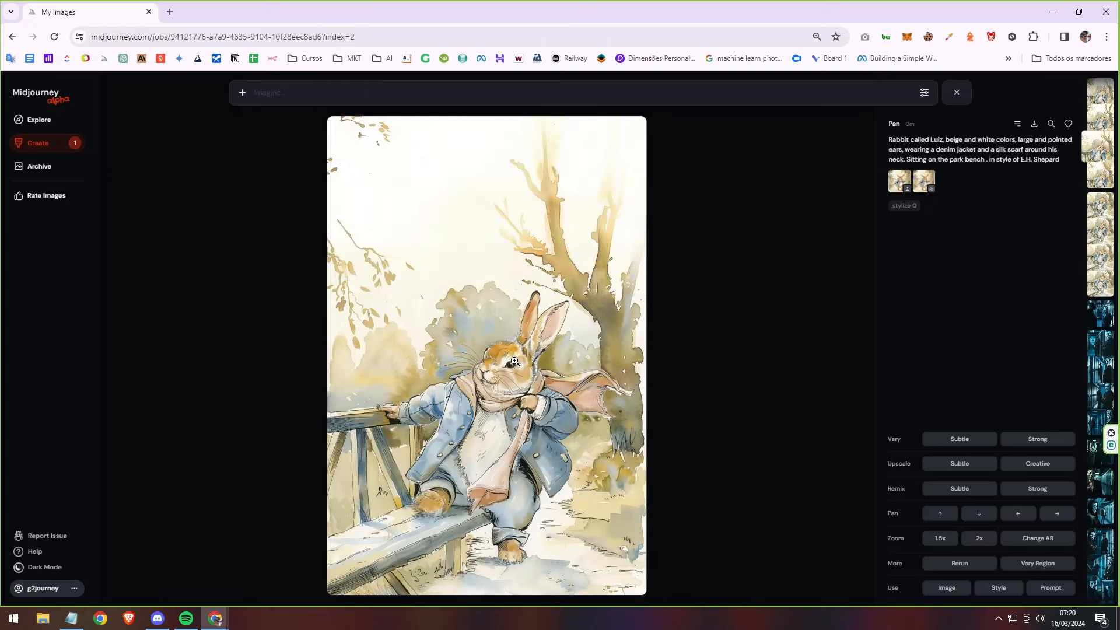
key(Right)
key(Right)
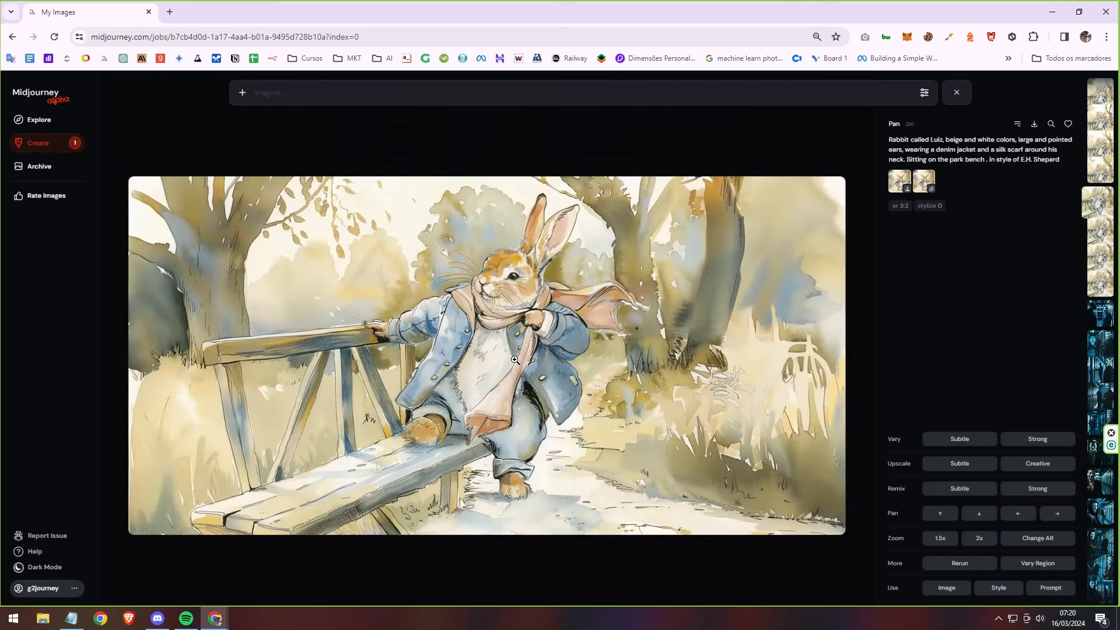
key(Left)
key(Left)
key(Left)
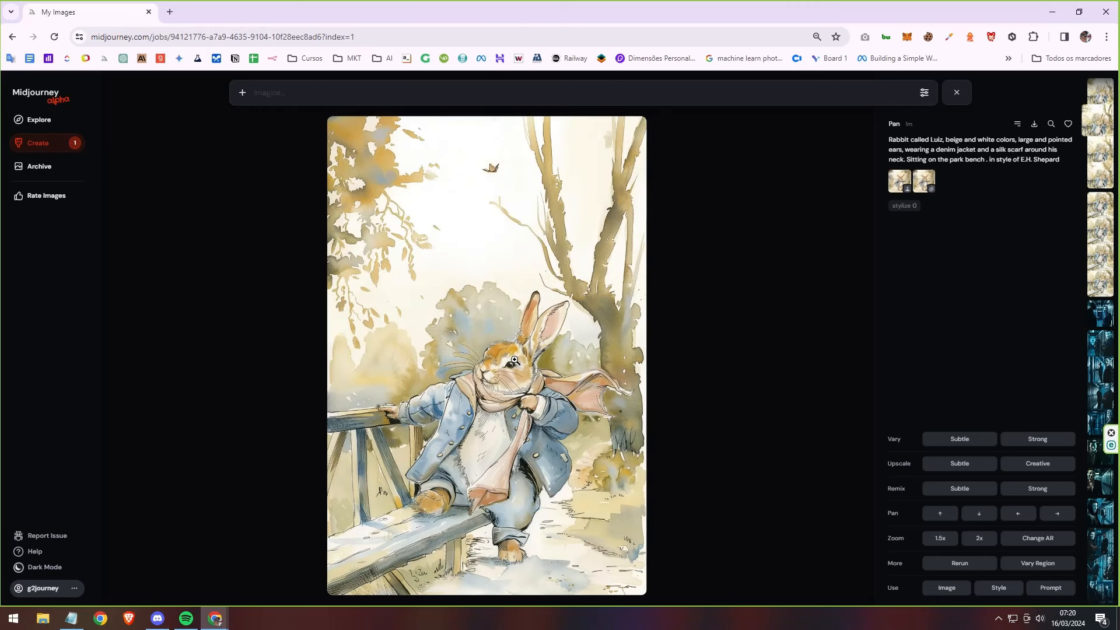
key(Left)
key(Right)
key(Left)
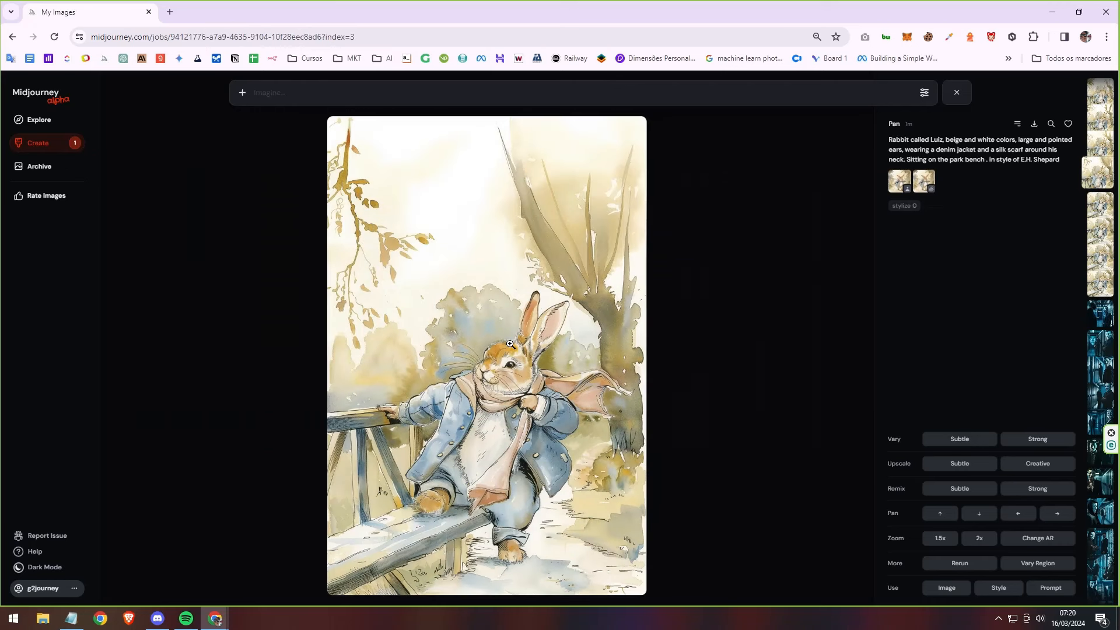
Step: Select the upward-panned variation with the small flying creature in the sky, extend it downward with Pan, and return to the Create feed
key(Left)
key(Left)
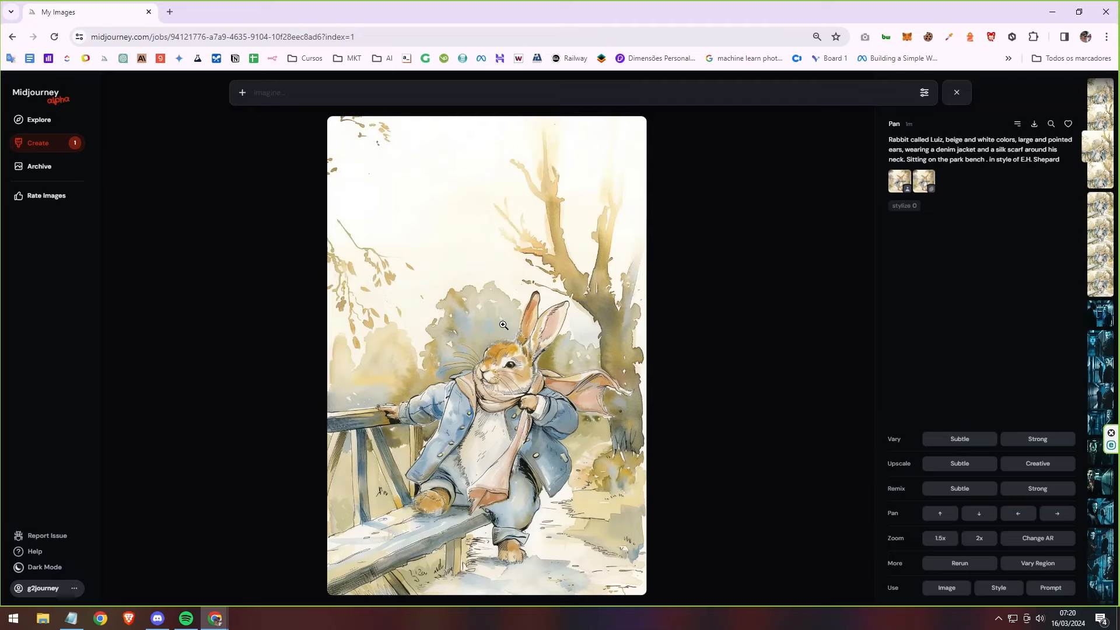
key(Left)
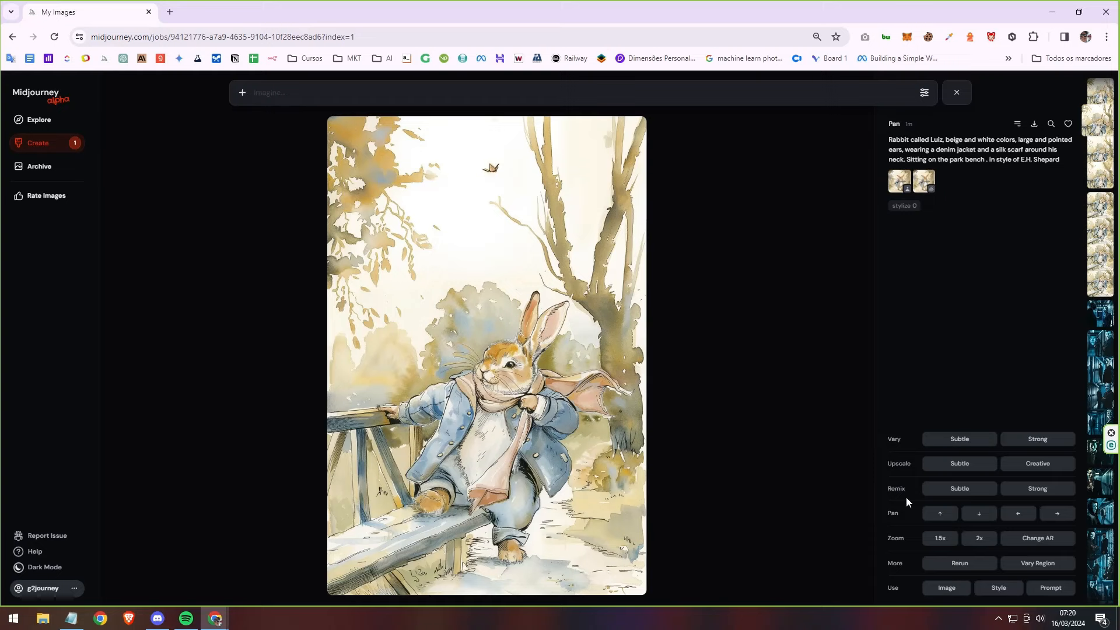
click(979, 514)
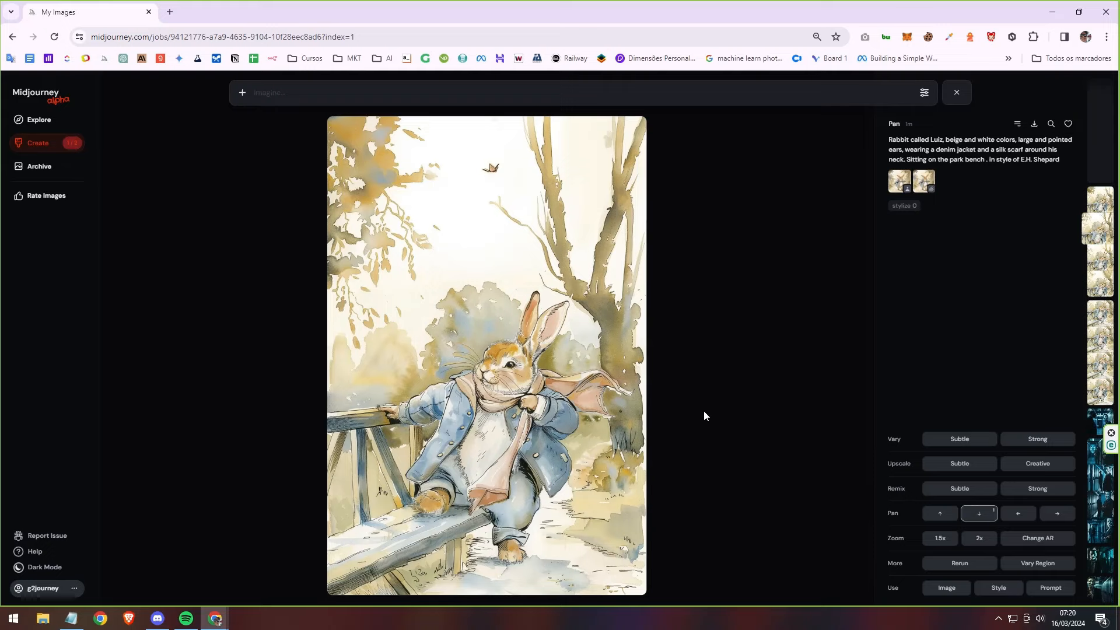
click(39, 146)
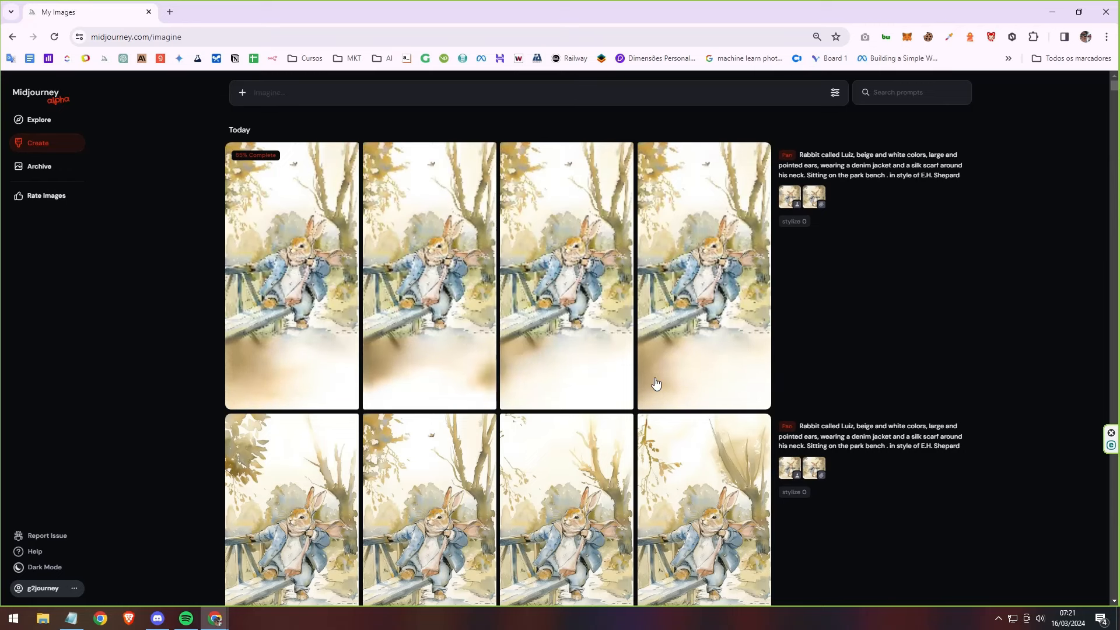
Step: Open the first downward-panned rabbit result and compare its variations with the earlier vertical images
click(271, 245)
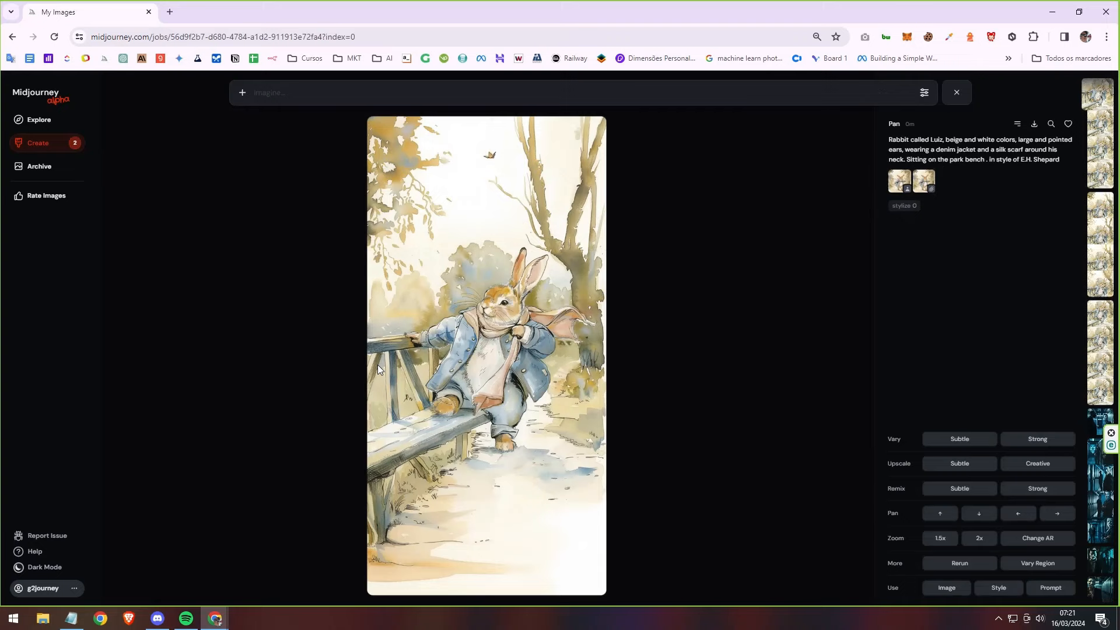
key(Right)
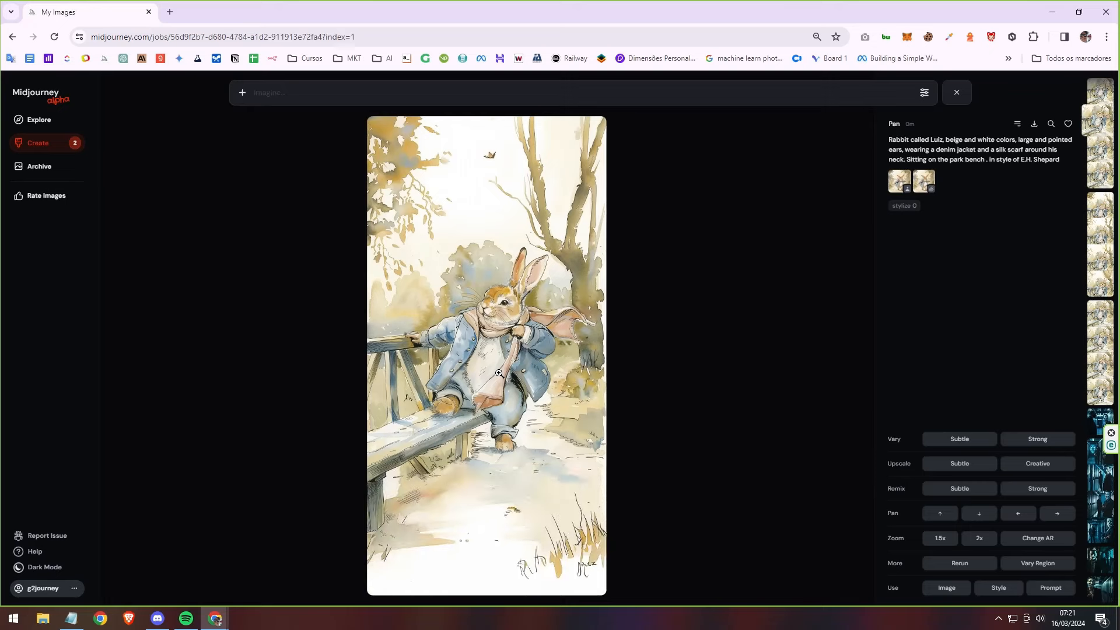
key(Right)
key(Right)
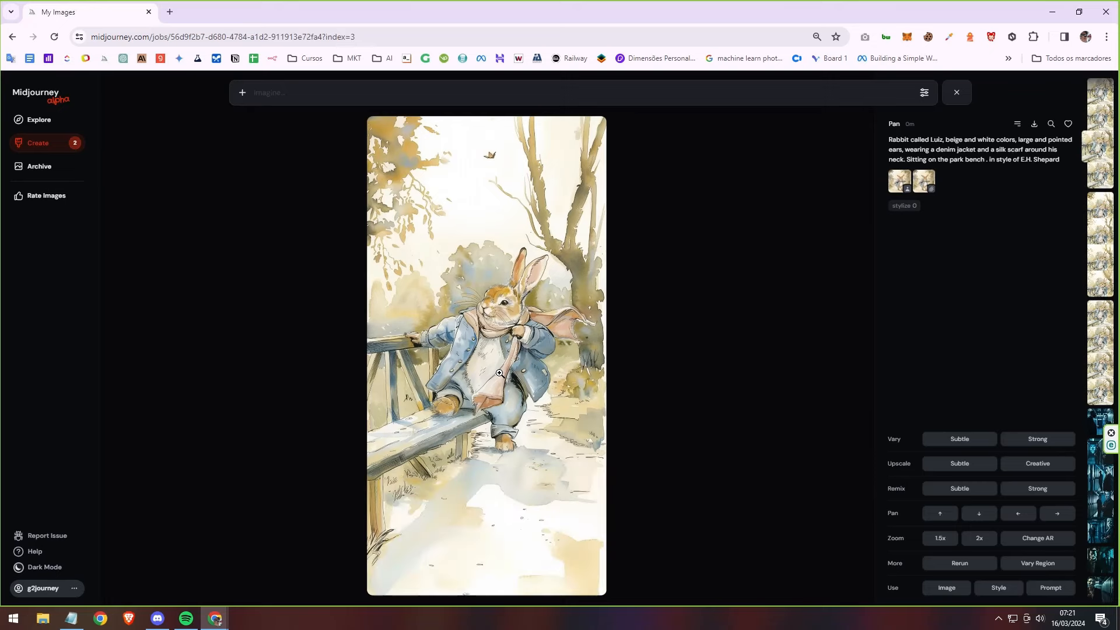
key(Right)
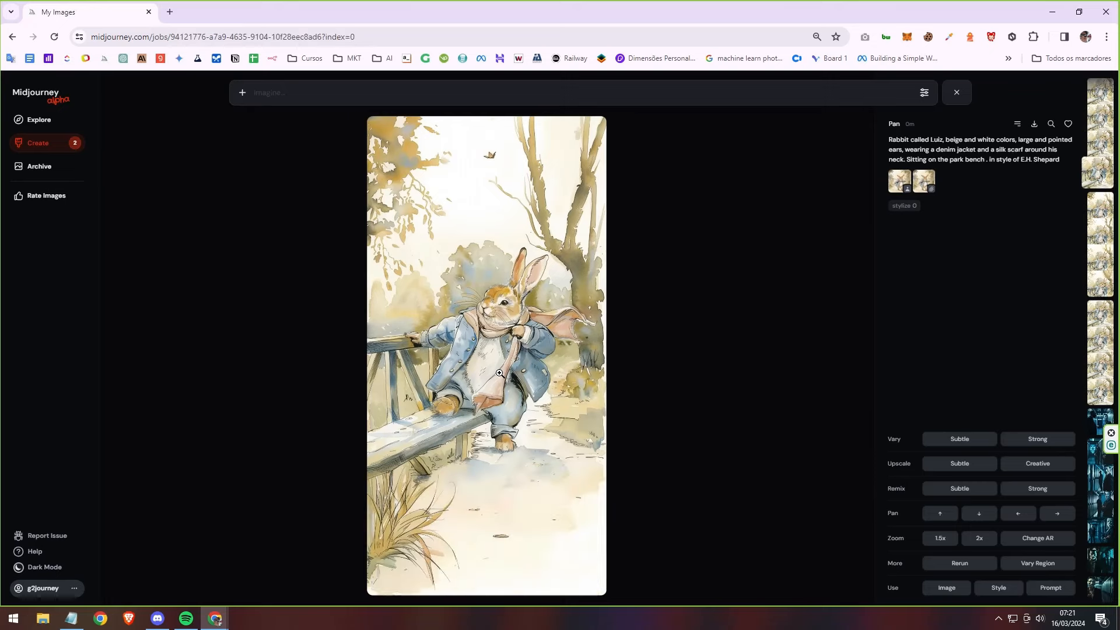
key(Right)
key(Right)
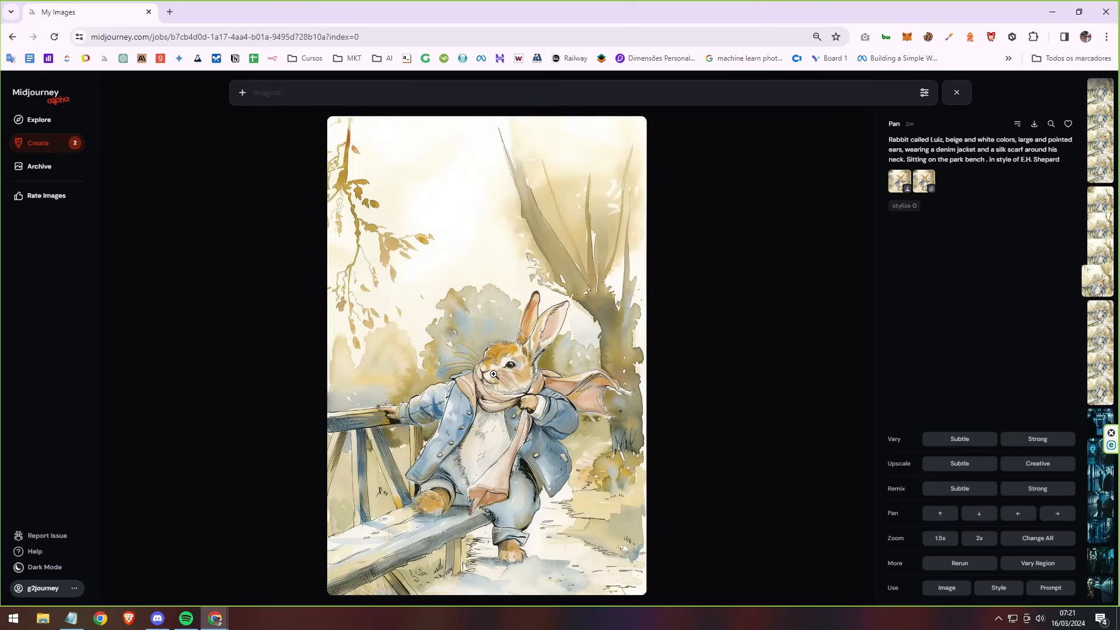
key(Right)
key(Right)
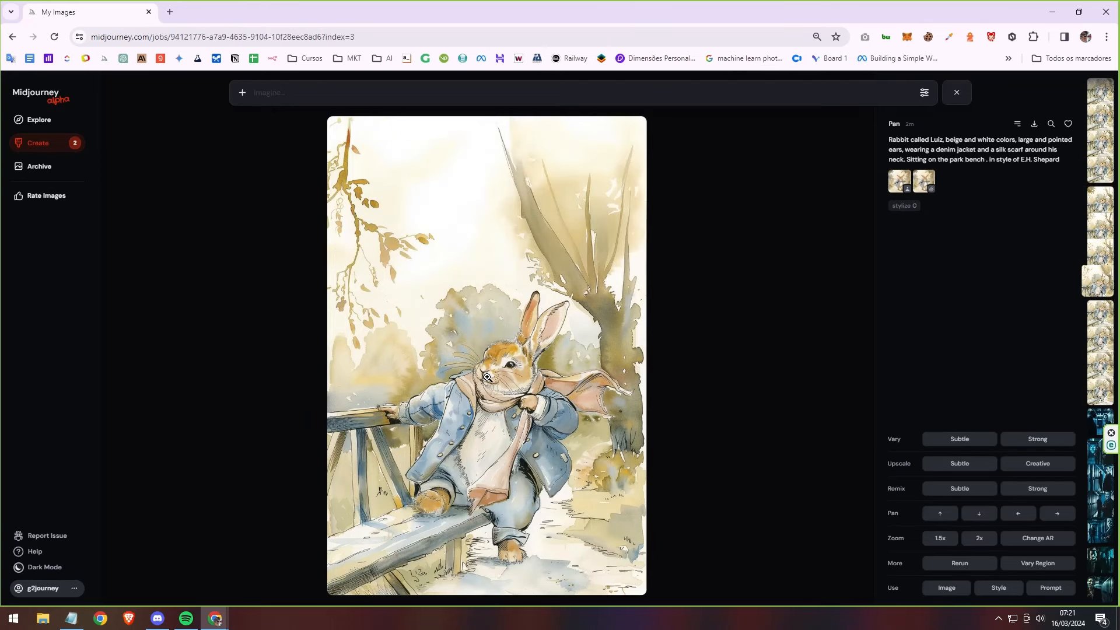
Step: Compare the downward-panned rabbit variations with the earlier upward-panned ones, and return to the Create feed
key(Left)
key(Left)
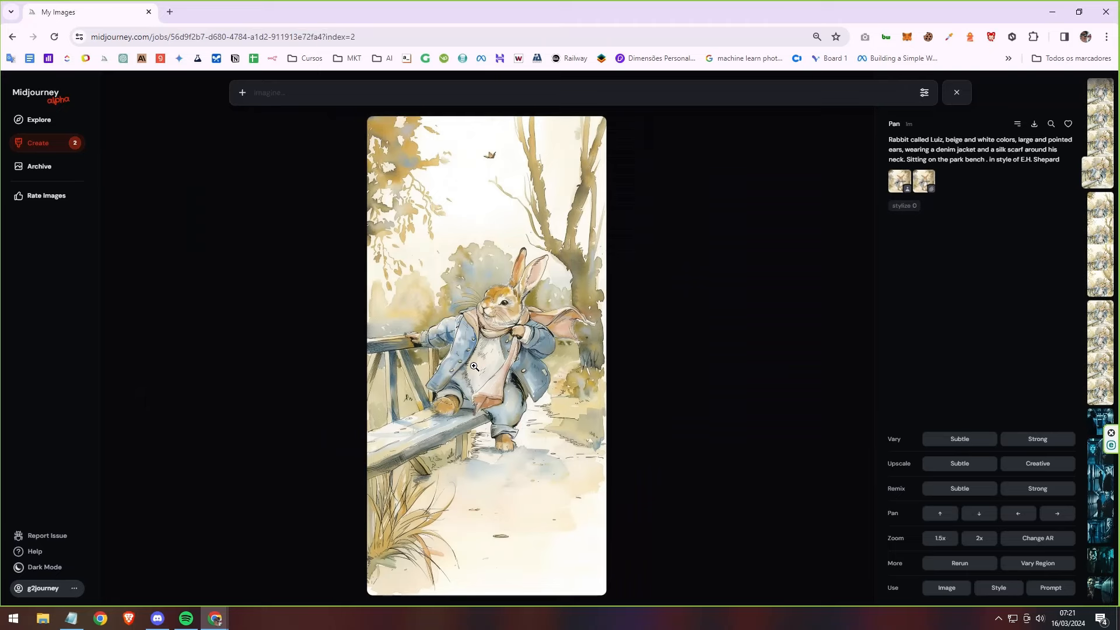
key(Left)
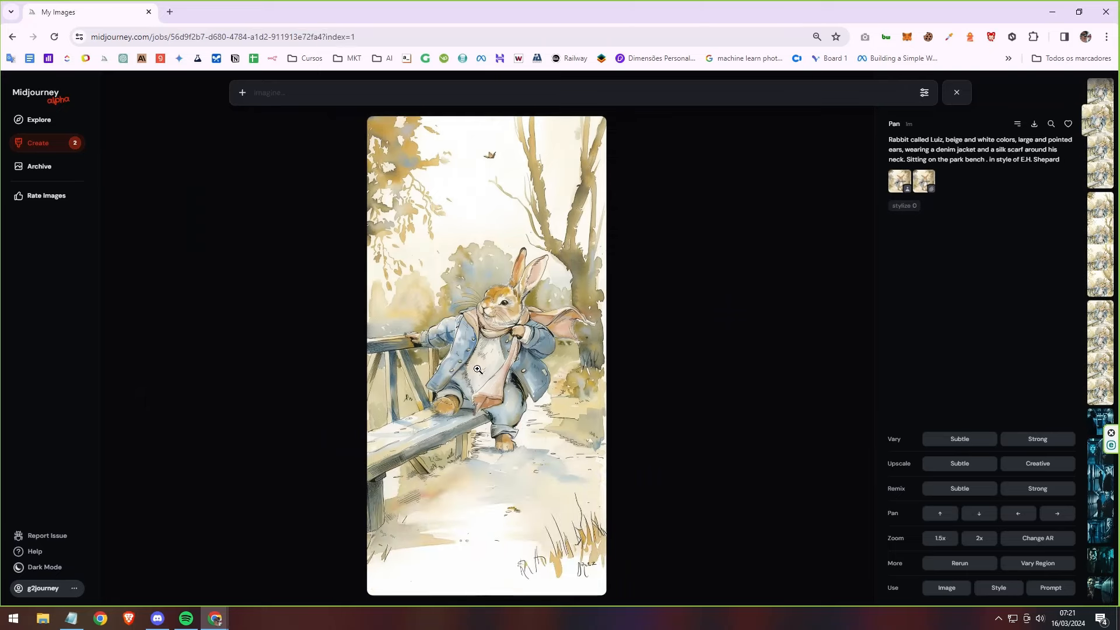
key(Left)
click(45, 148)
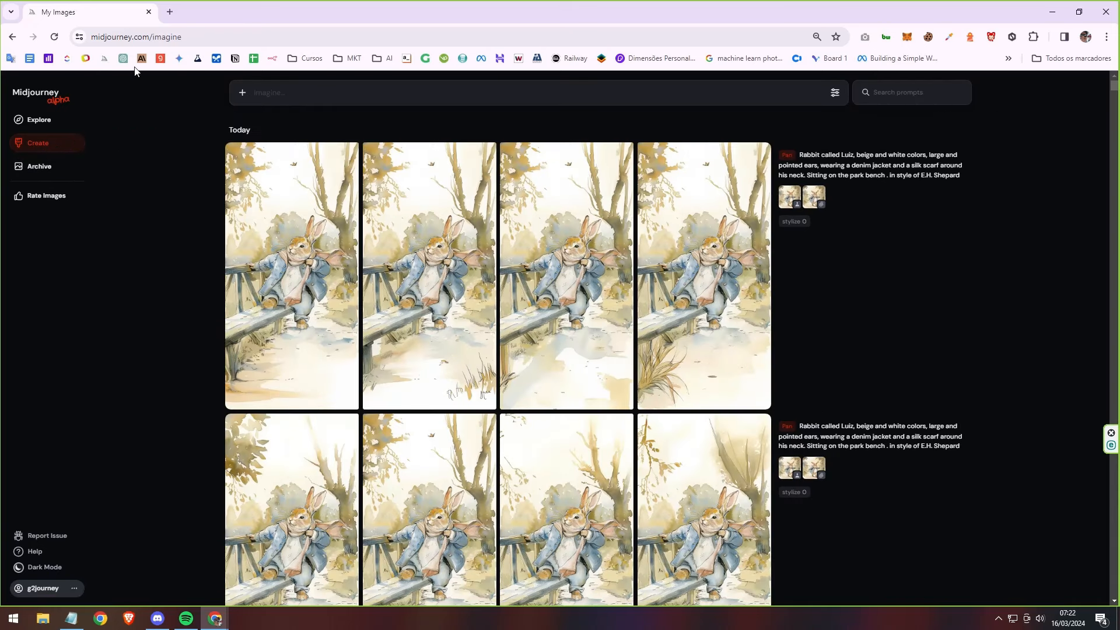
Step: Reopen the original rabbit-on-bench image from the archive and generate both Subtle and Strong variations of it
click(29, 175)
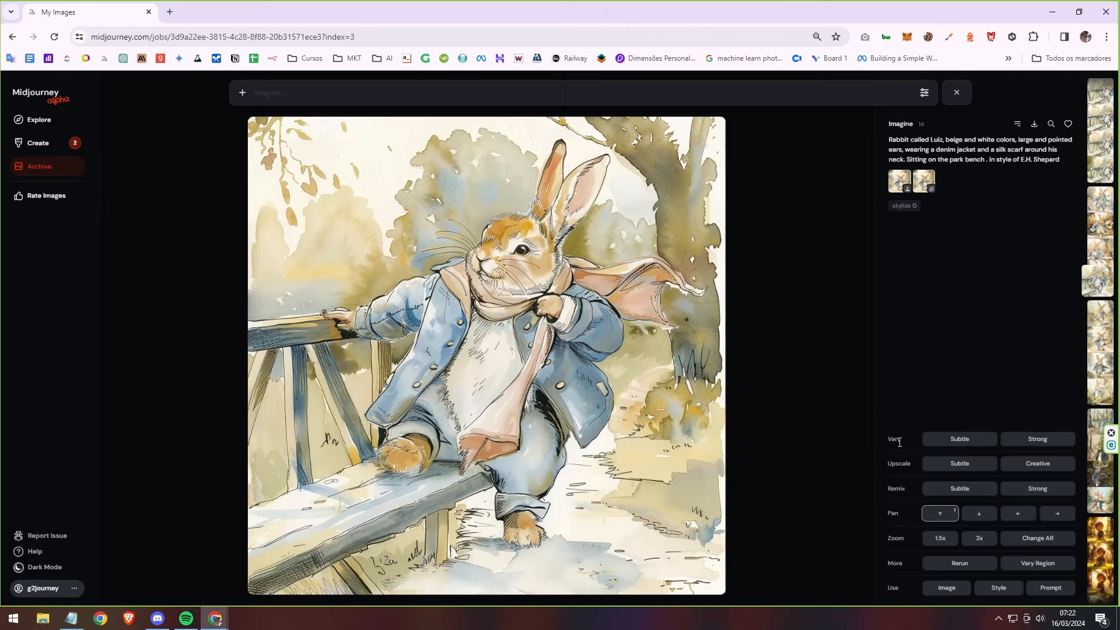
click(955, 443)
click(980, 438)
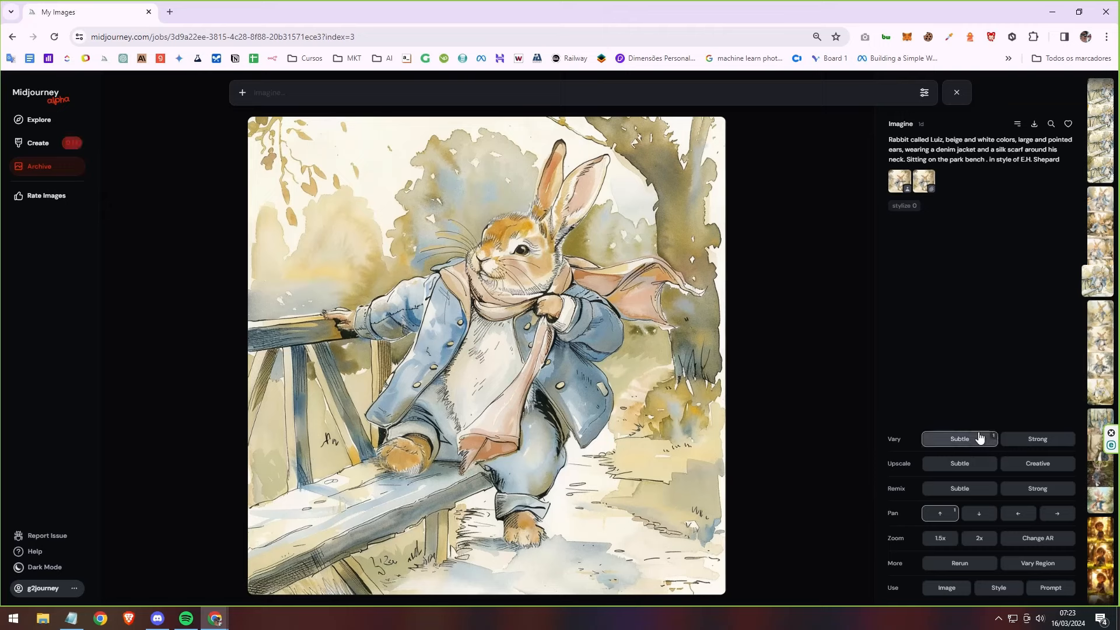
click(1021, 436)
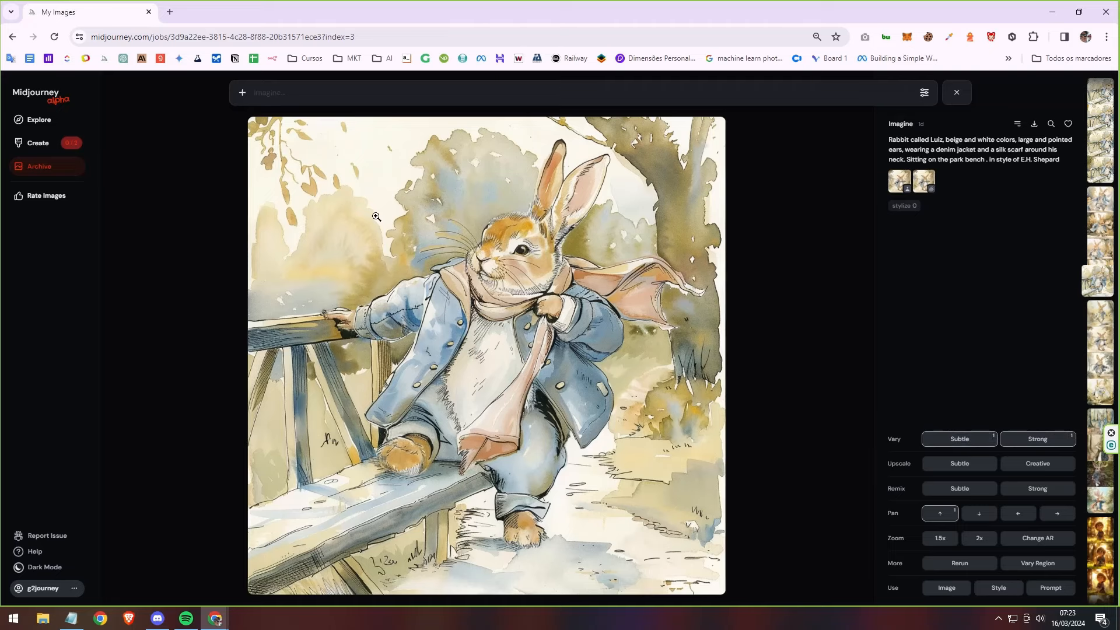
Step: Return to the Create feed and review the image generation settings, including the model speed options
click(34, 140)
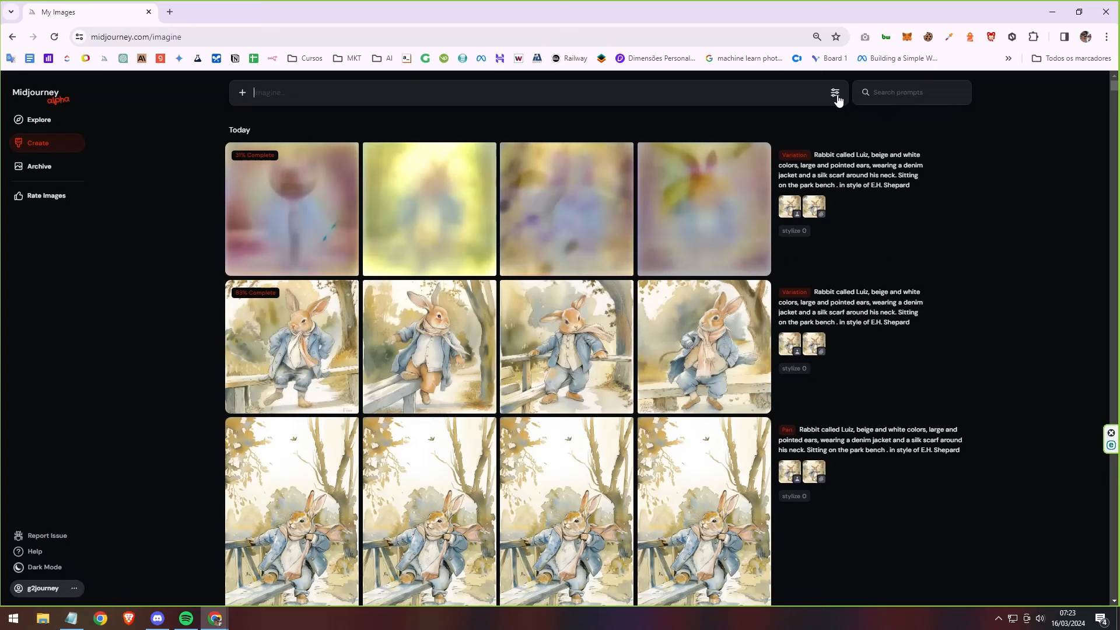
click(835, 93)
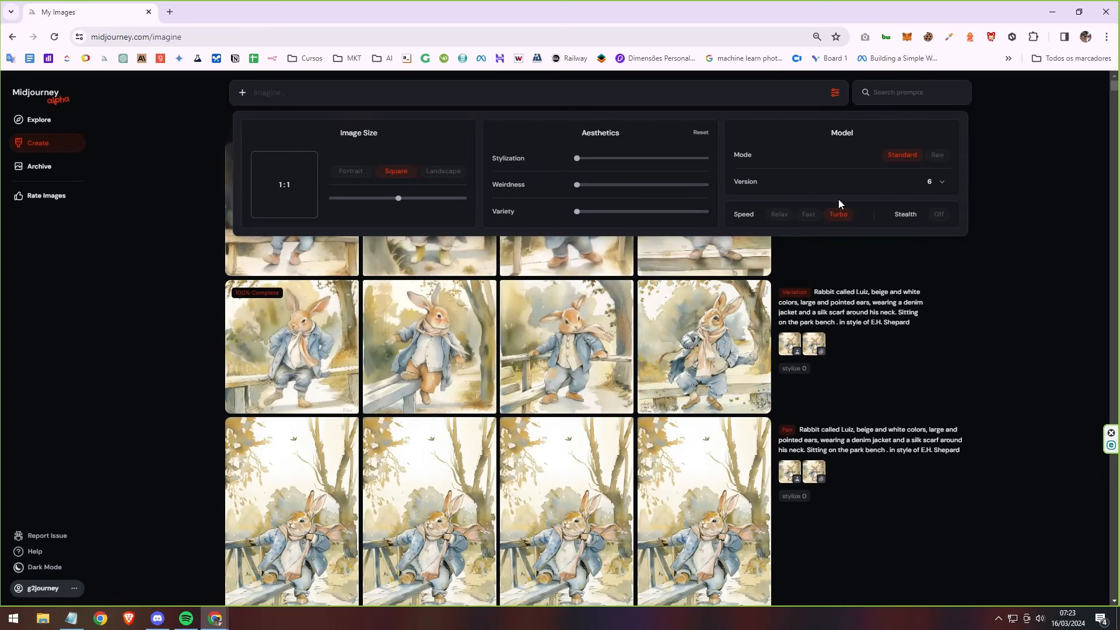
click(834, 91)
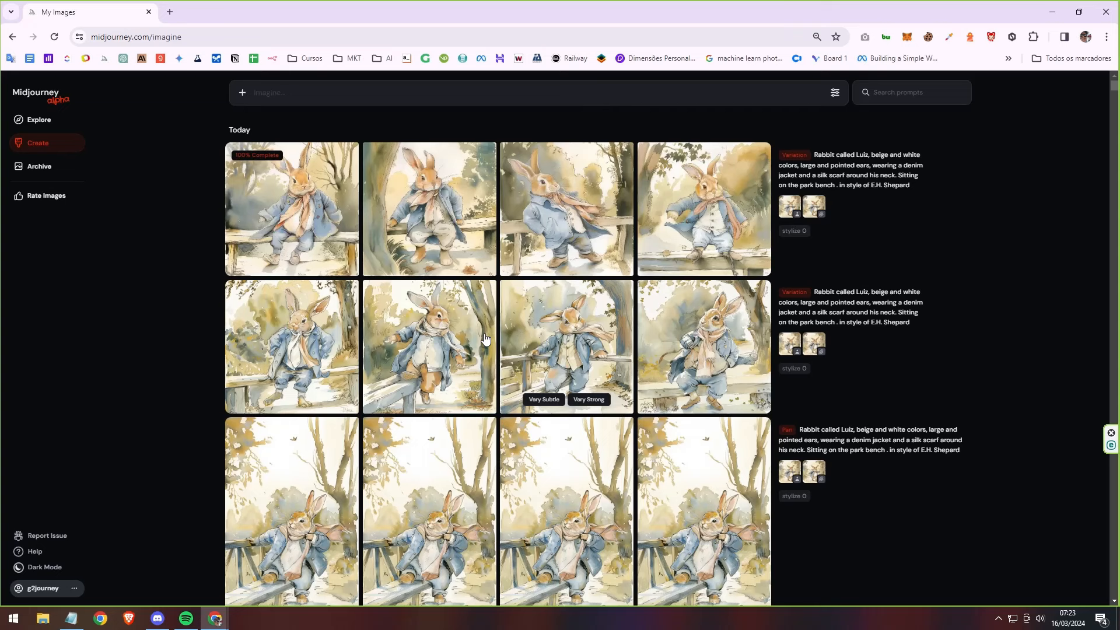
Step: Open the first image of the Subtle variation batch and compare its four rabbit variations
mouse_move(485, 339)
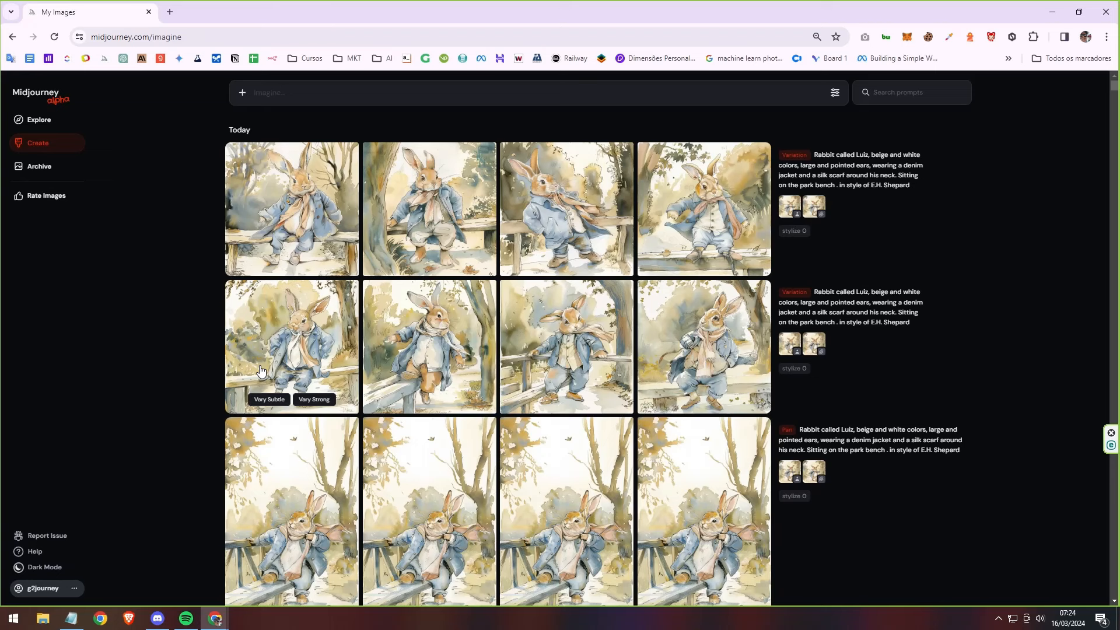
click(298, 348)
key(Down)
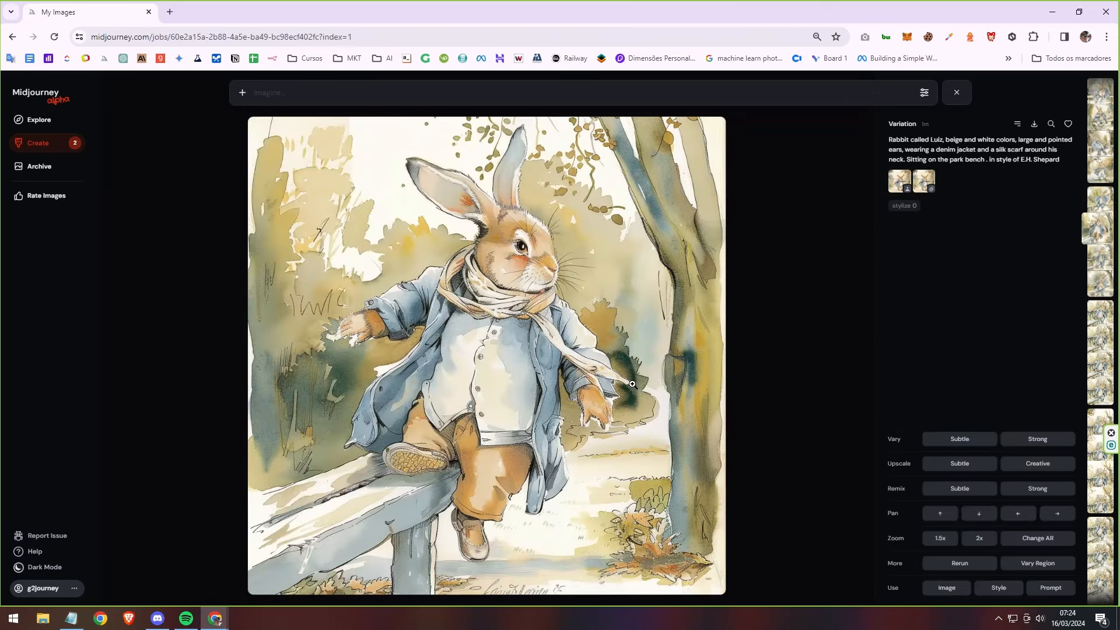
key(Down)
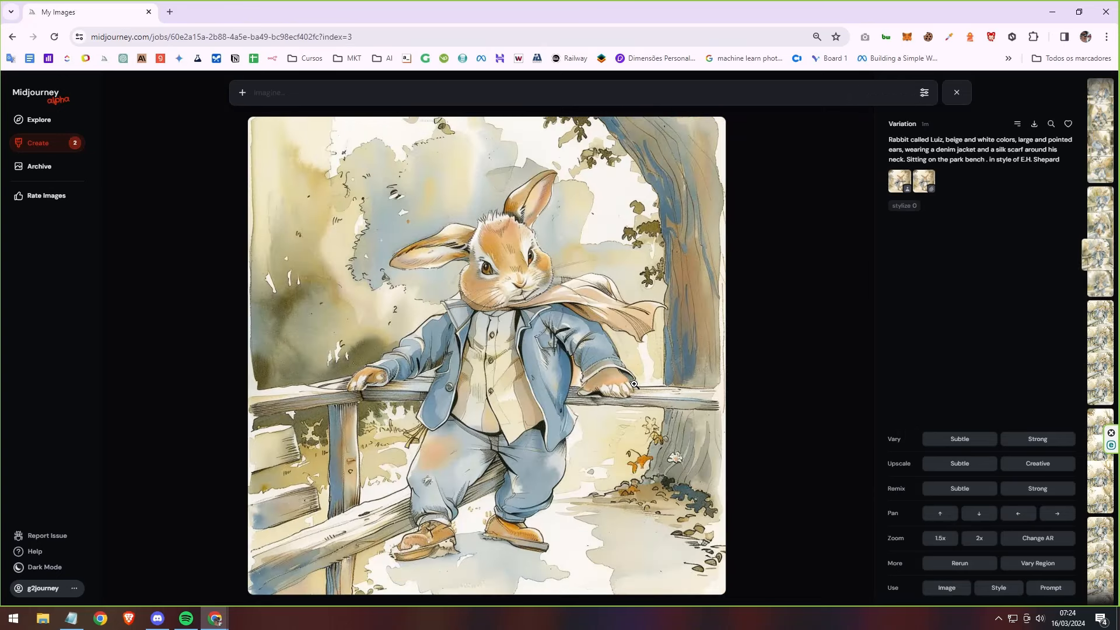
key(Down)
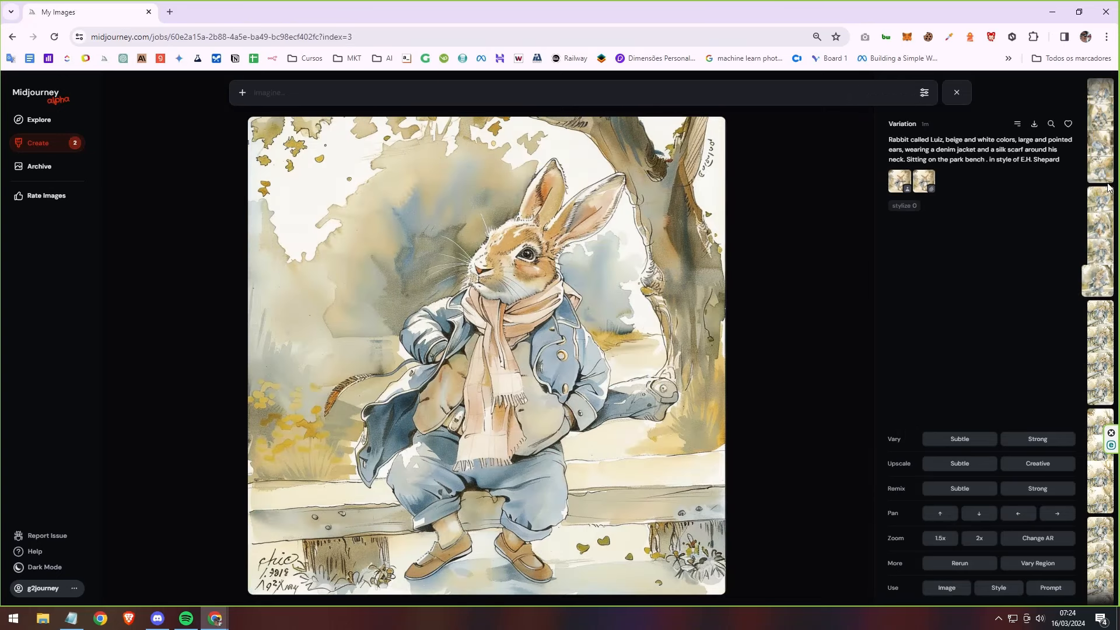
Step: Compare the four rabbit images of the Strong variation batch and return to the Create feed
key(Down)
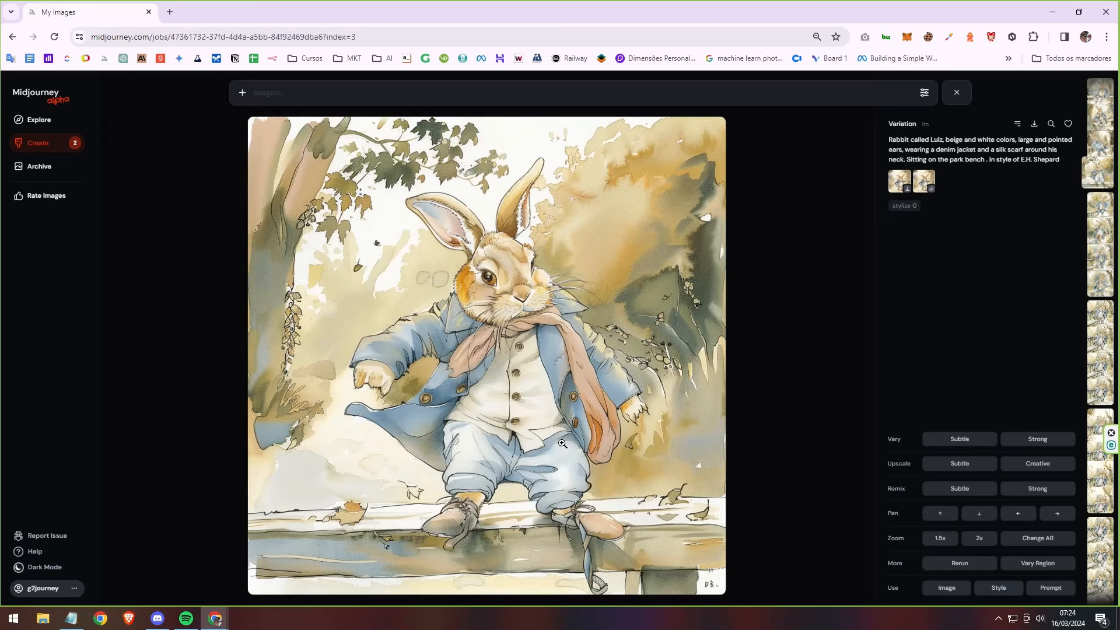
key(Up)
key(Up)
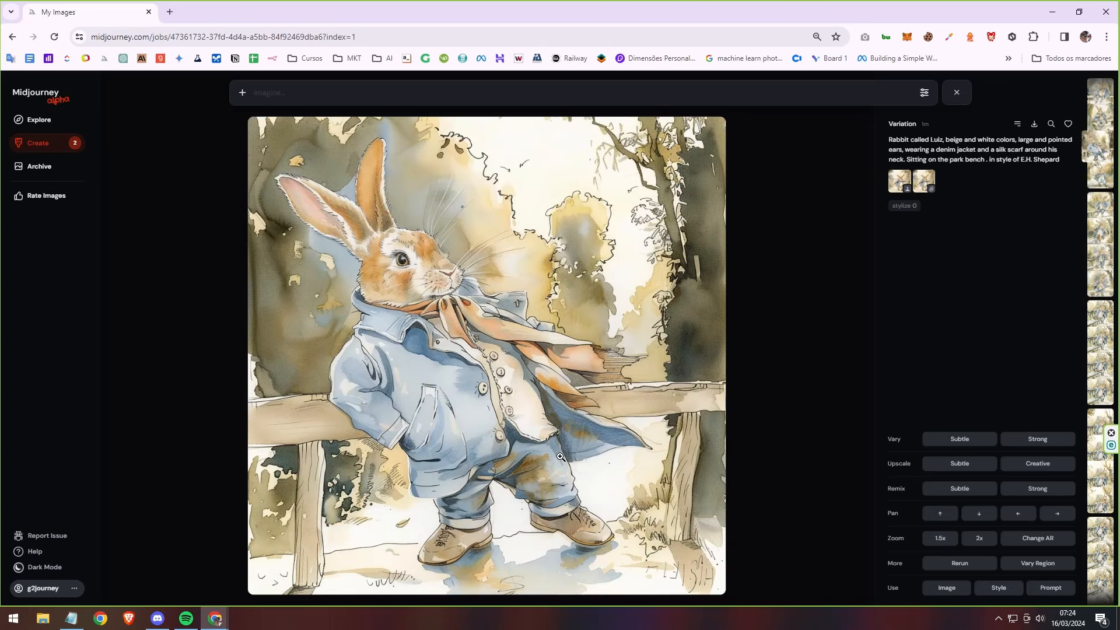
key(Up)
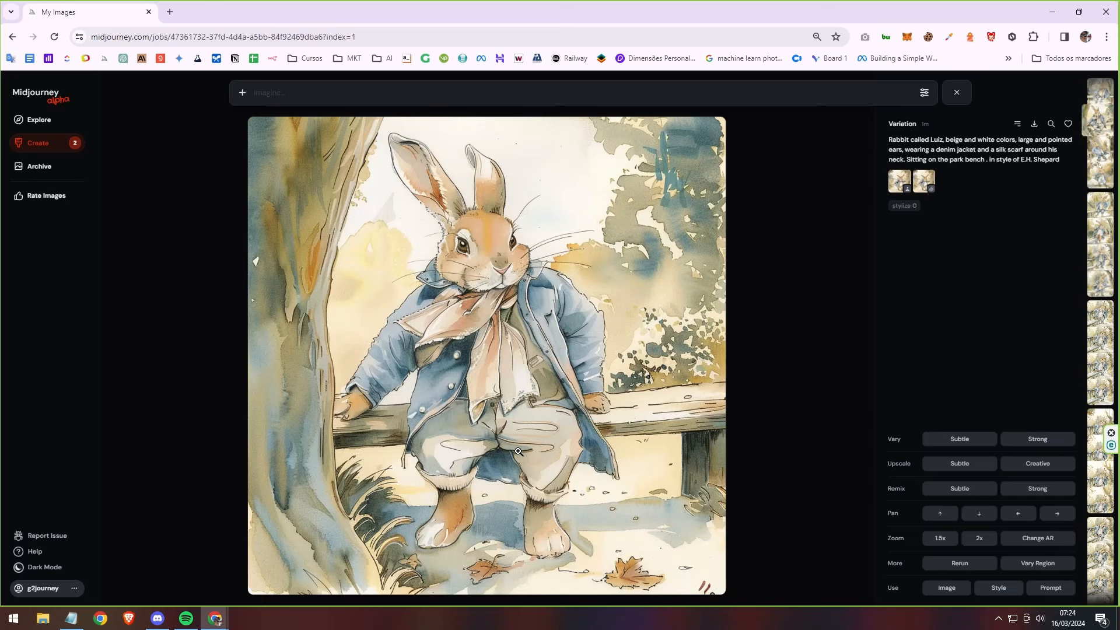
key(Up)
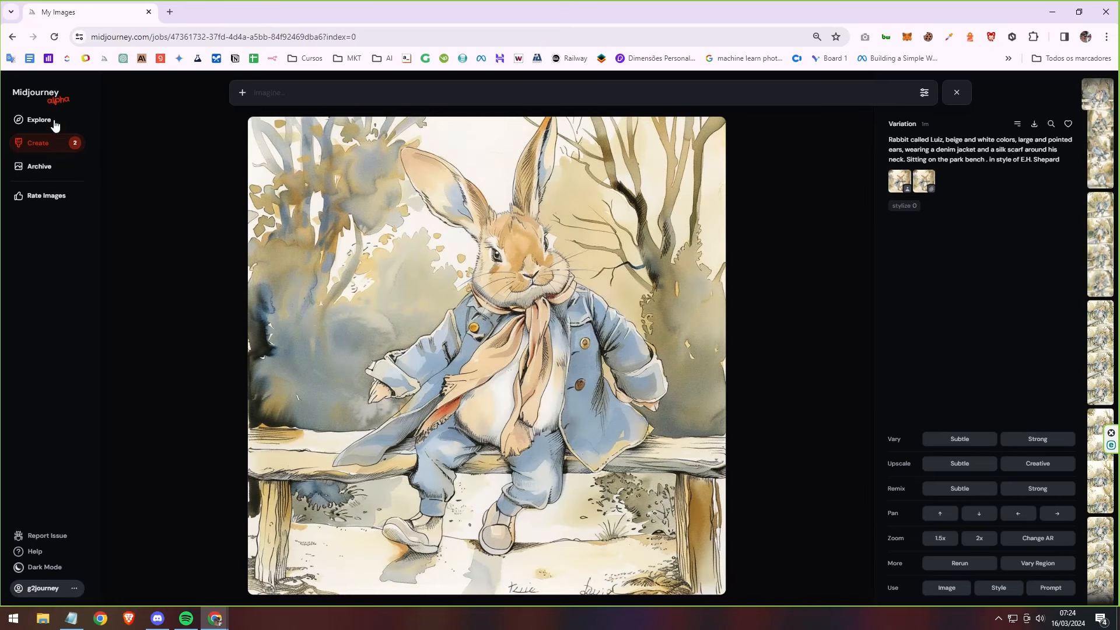
click(49, 147)
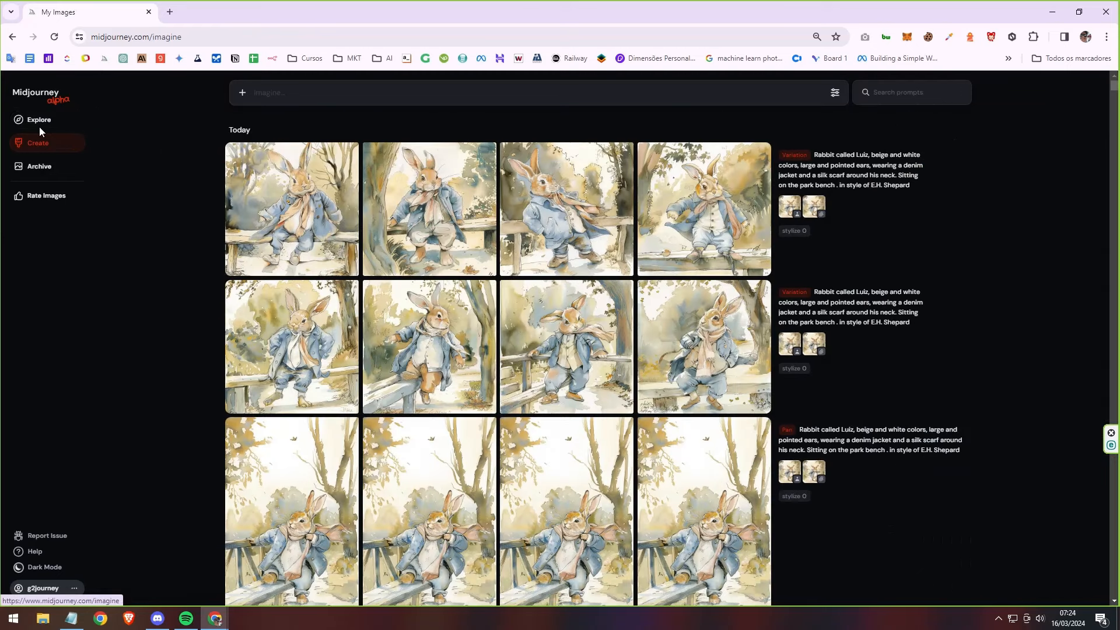
Step: Open the last rabbit-on-bench image under Yesterday in the archive's second folder, upscale it with Subtle and Creative, and return to the Create feed
click(41, 174)
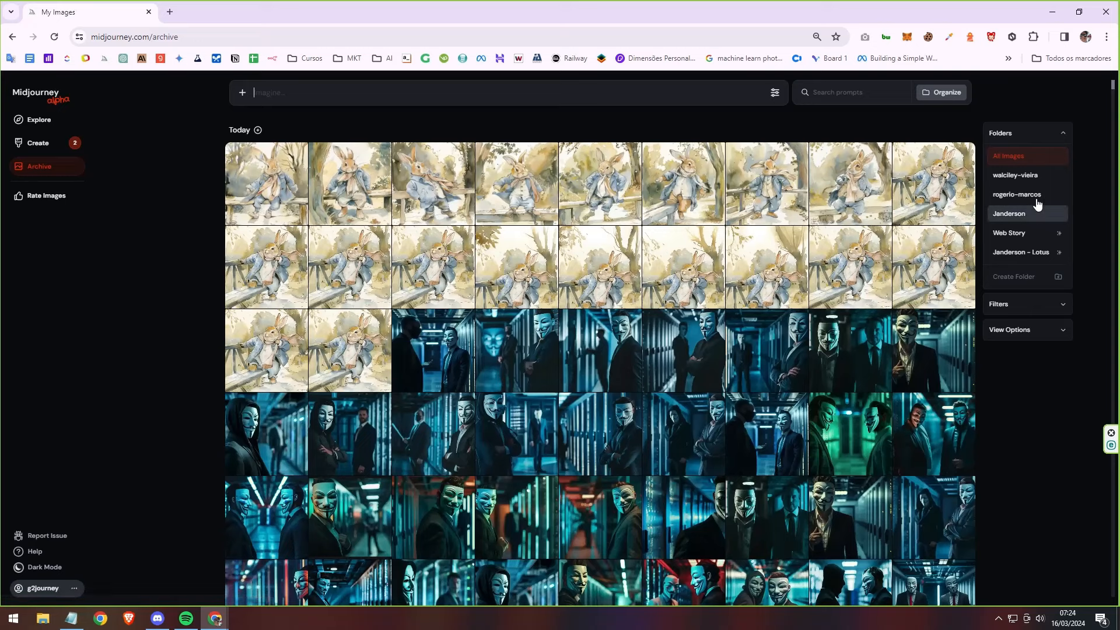
click(1037, 200)
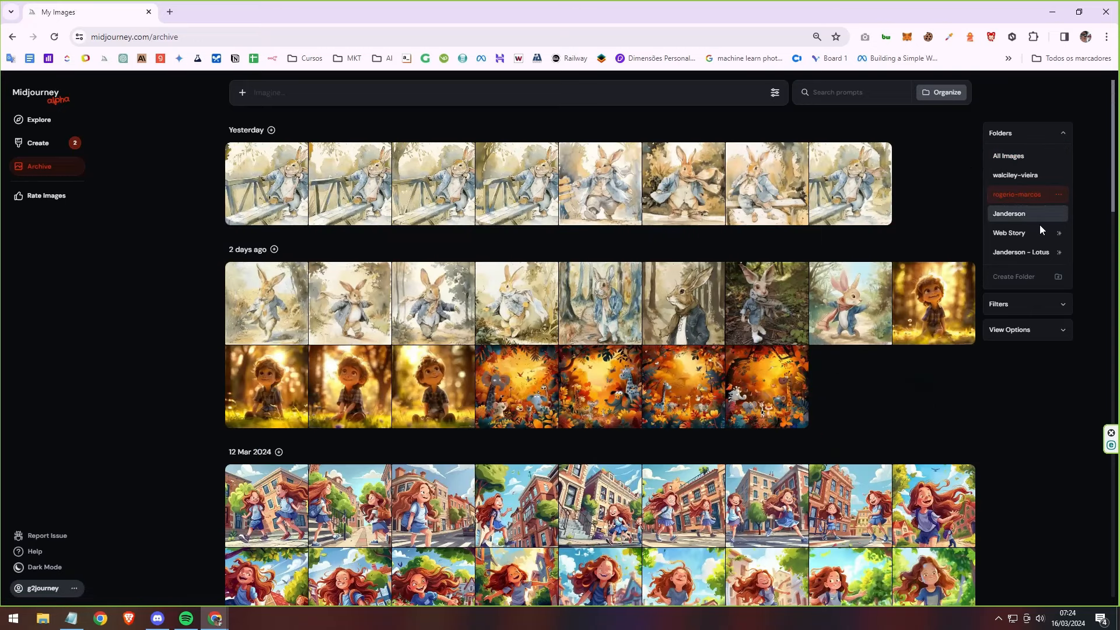
click(857, 189)
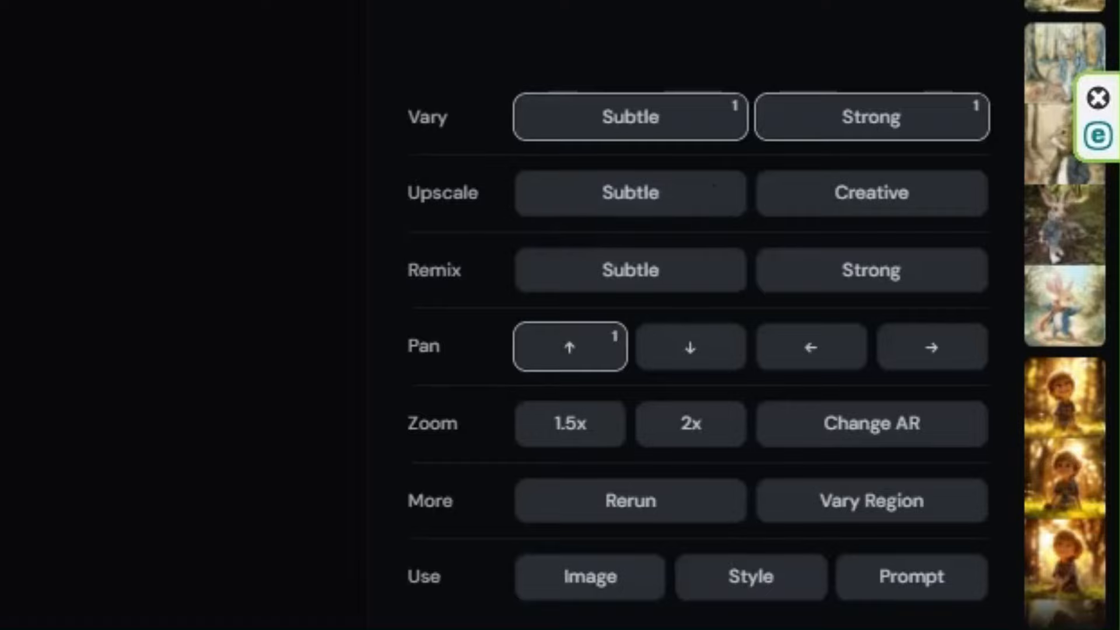
click(715, 188)
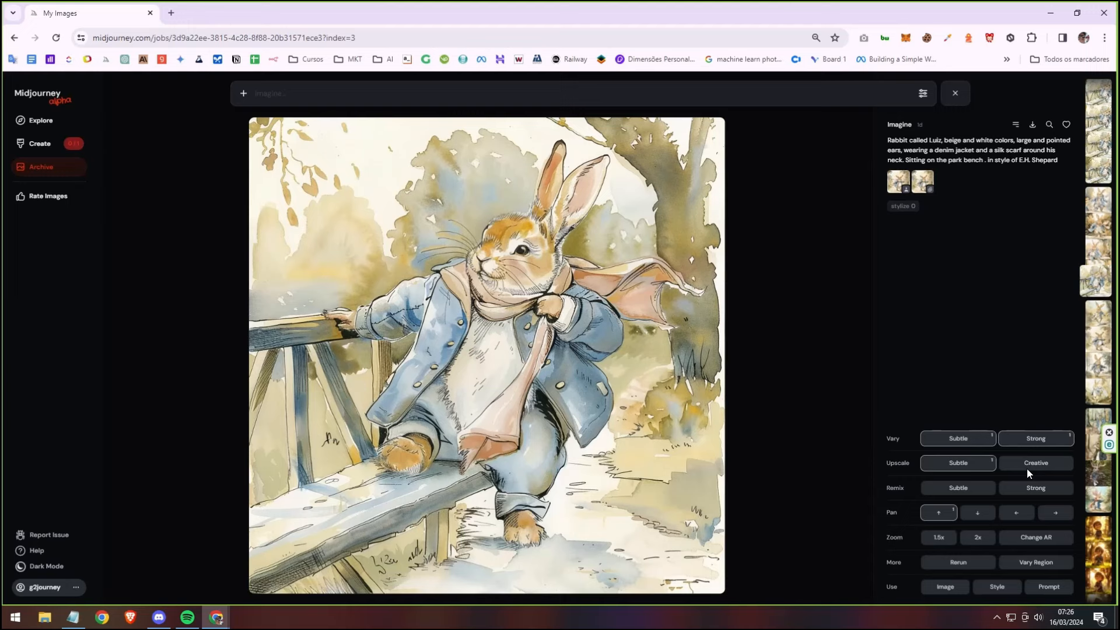
click(1027, 469)
click(19, 145)
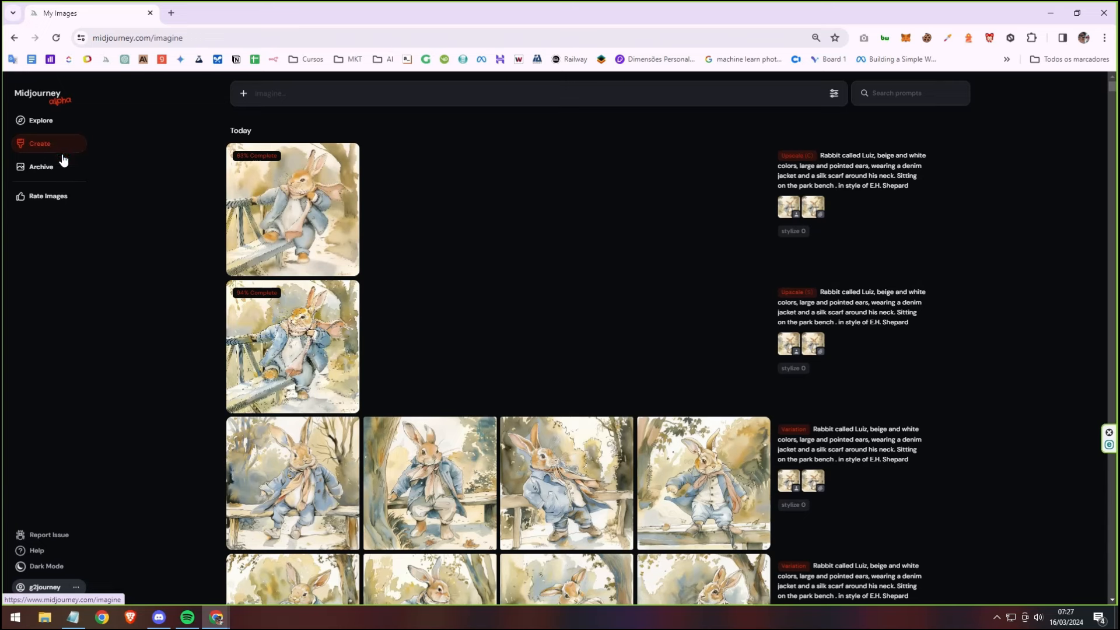
Step: Reopen the original rabbit-on-bench image from the archive's second folder and run a Subtle remix with ", a house in backgorund" added after "park bench"
click(52, 173)
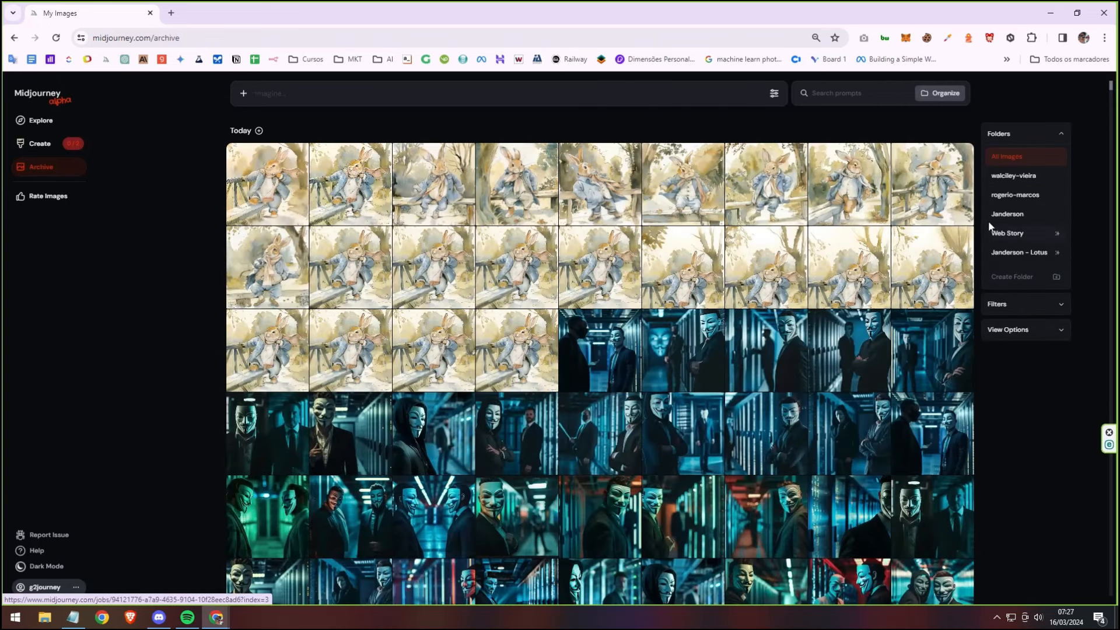
click(1009, 197)
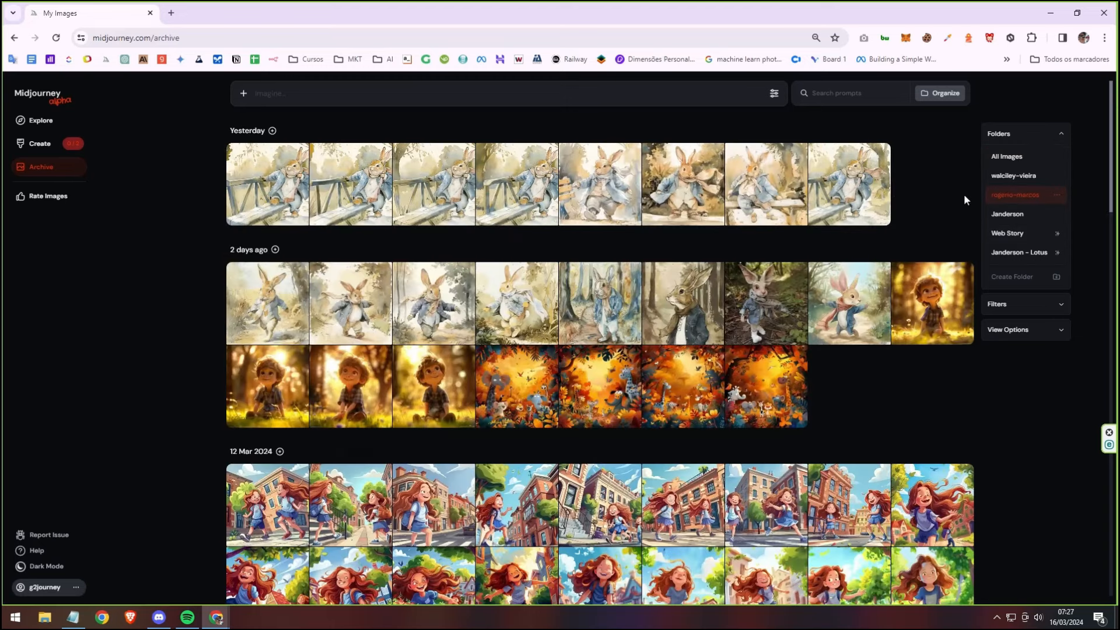
click(864, 194)
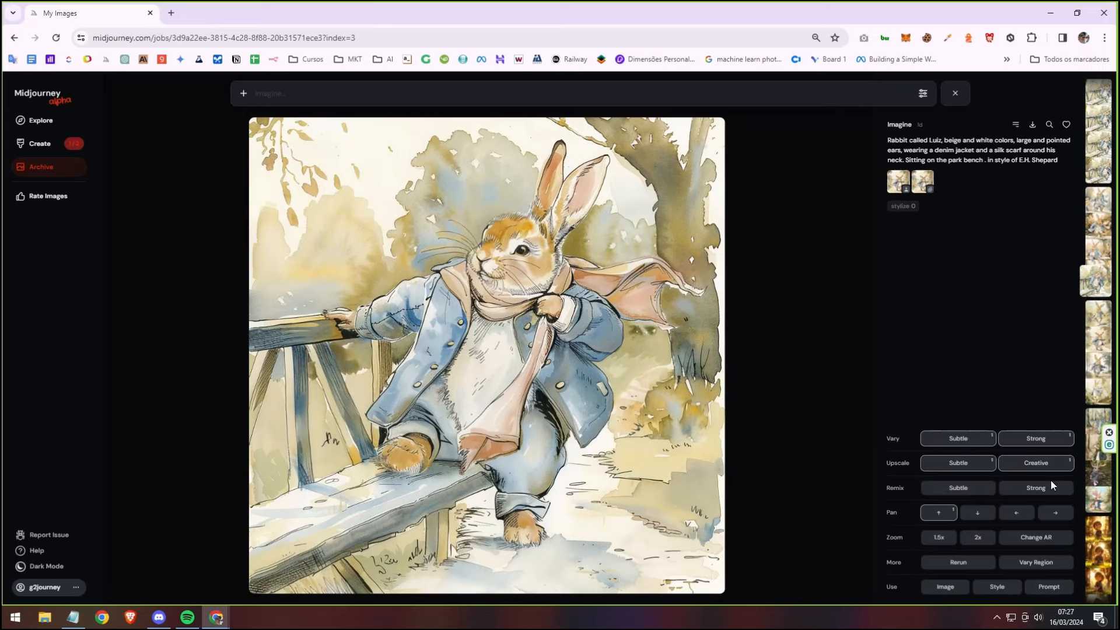
click(944, 489)
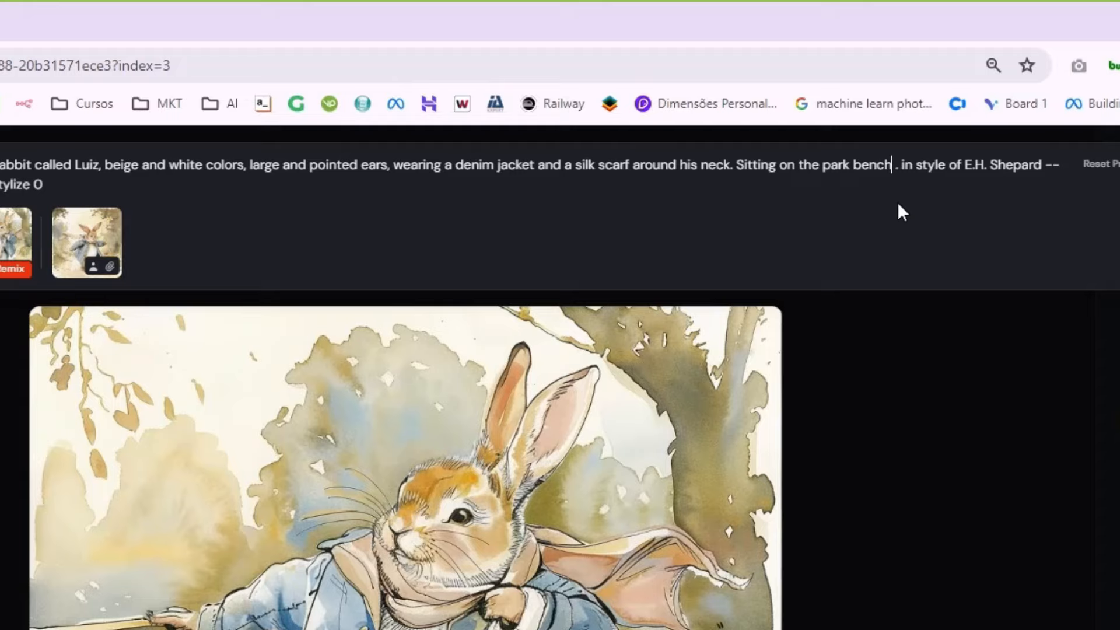
text(, a house in backgorund)
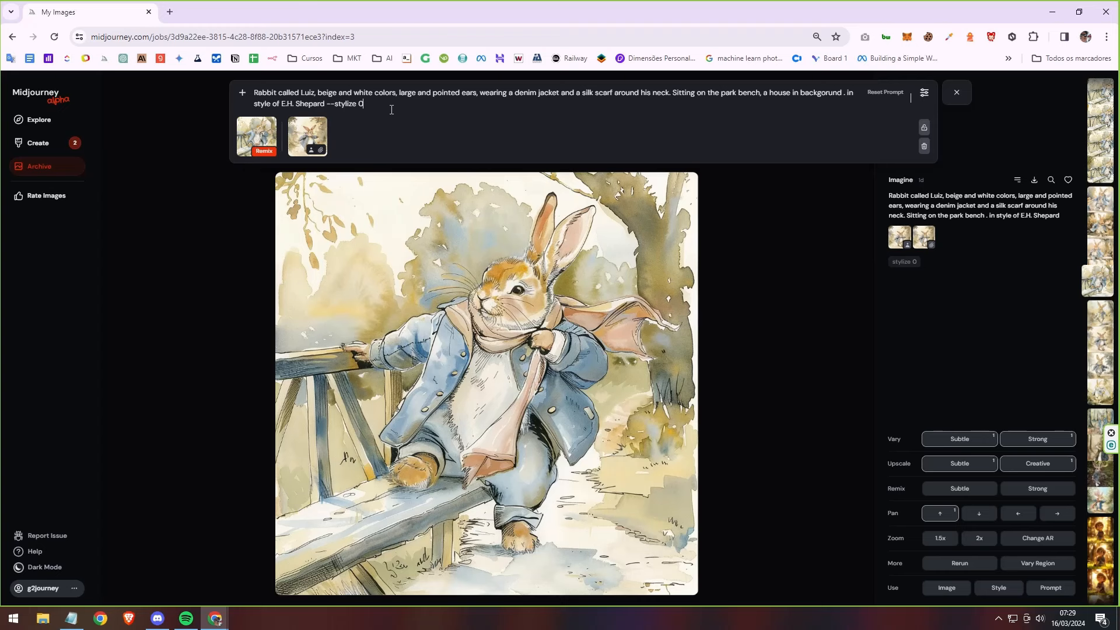
key(Return)
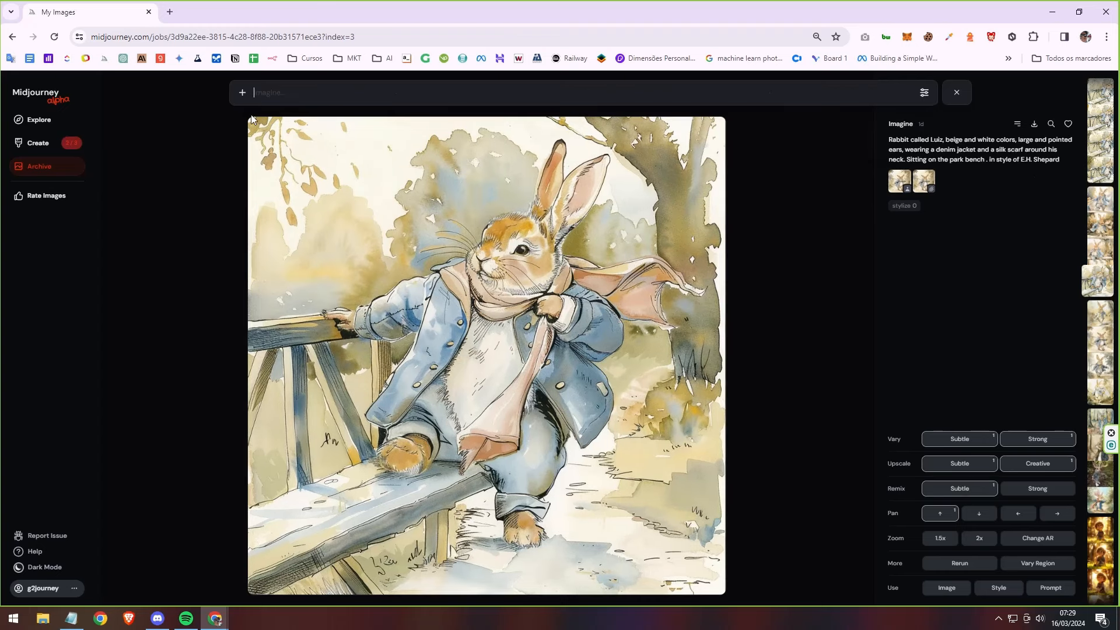
Step: Open the Subtle upscale of the rabbit from the Create feed and examine it in the enlarged full-screen view
click(37, 144)
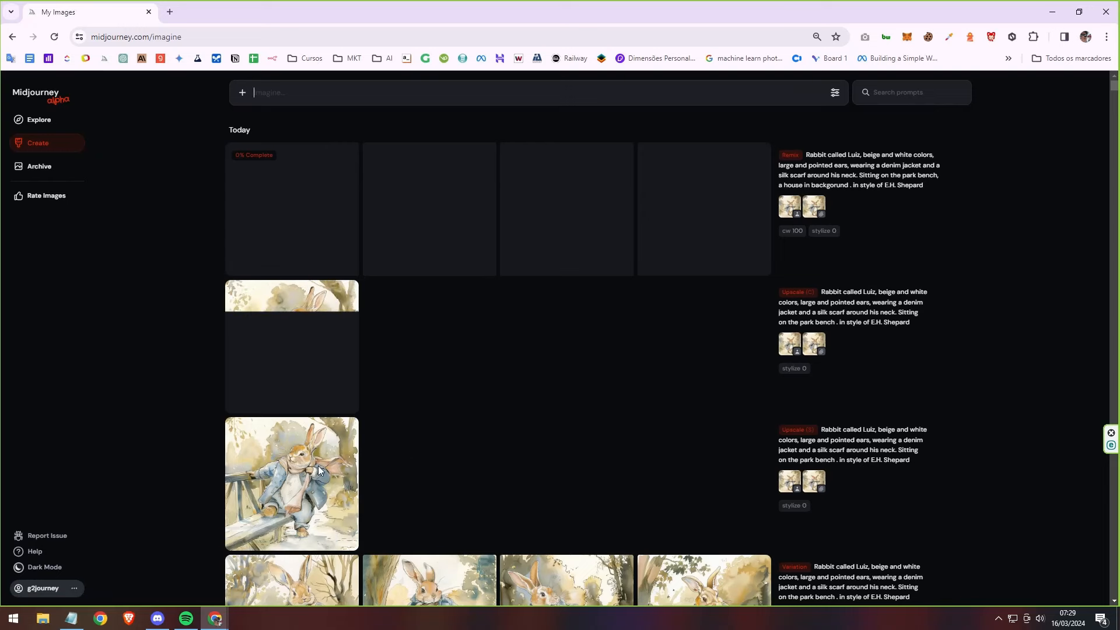
scroll(318, 465, down, 1)
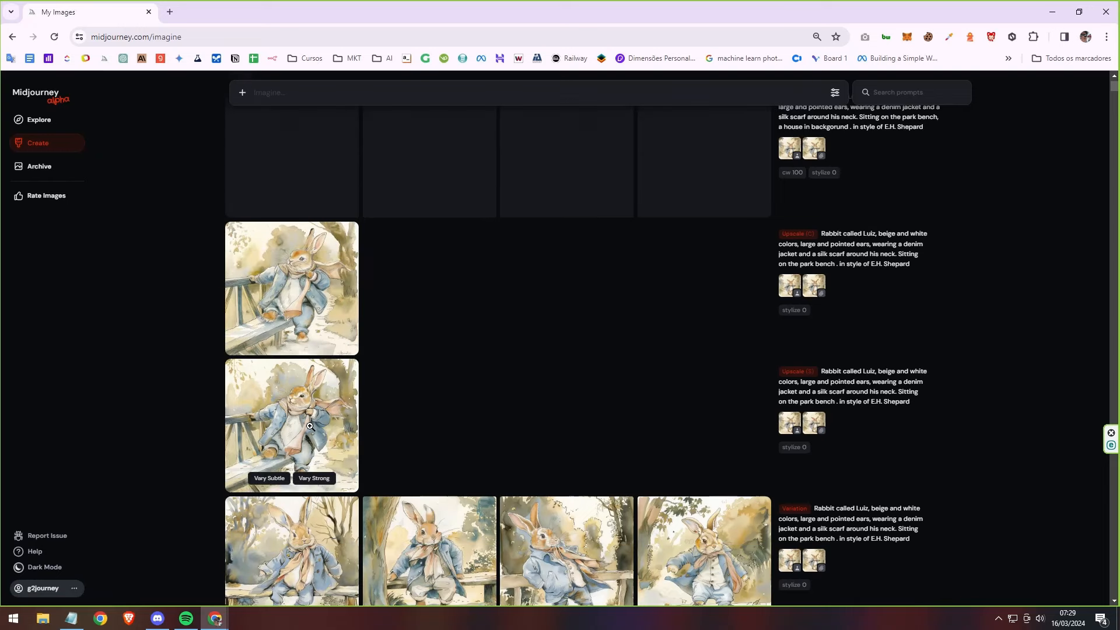
click(311, 427)
click(603, 288)
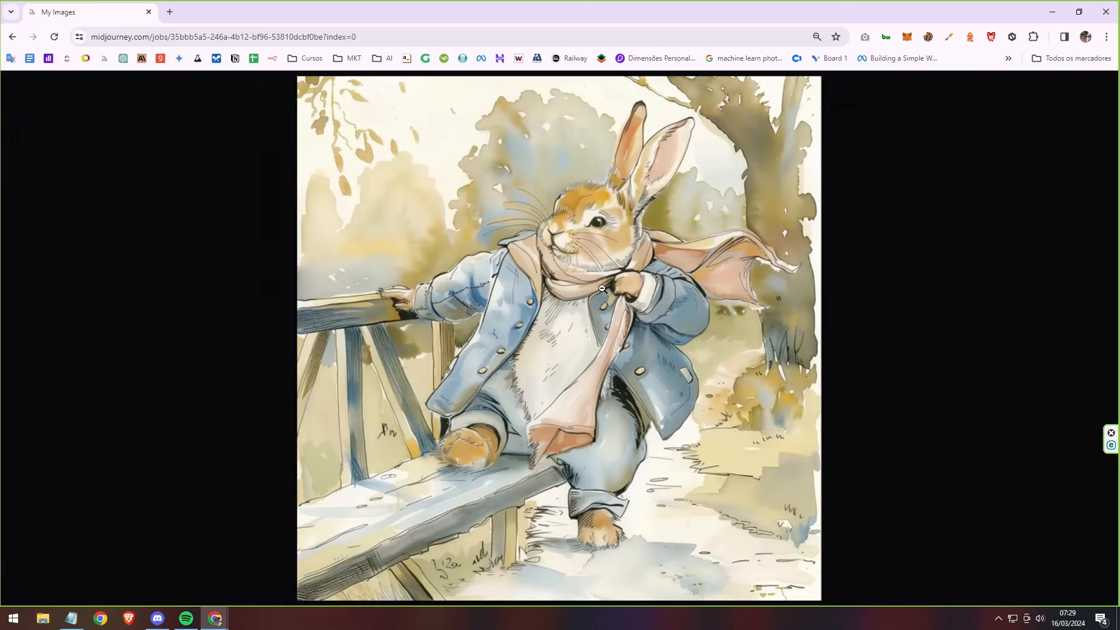
click(602, 289)
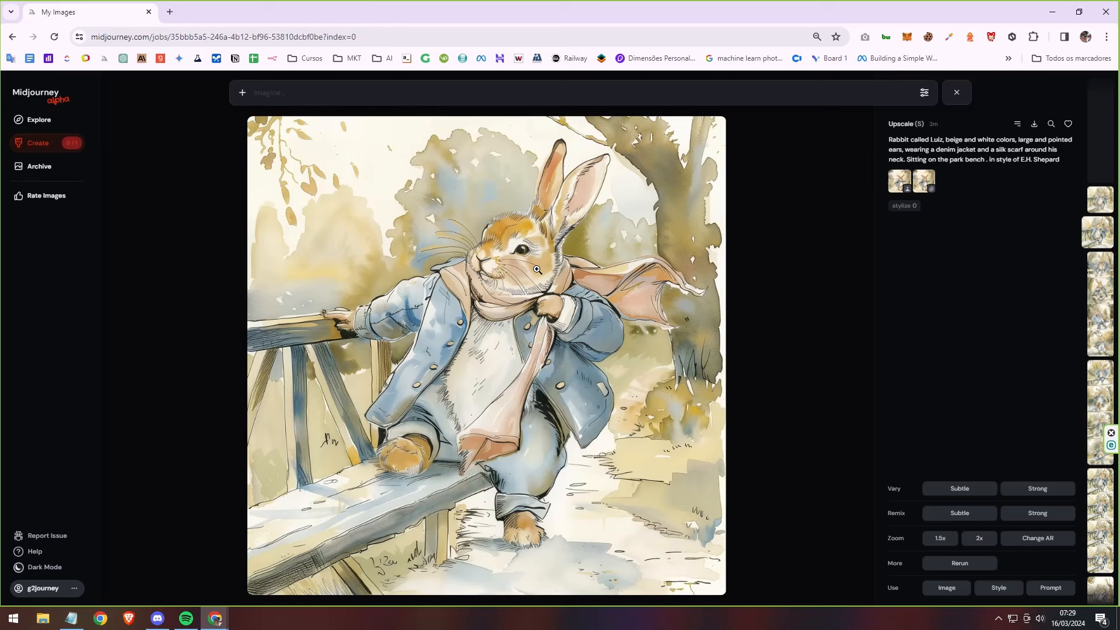
click(537, 269)
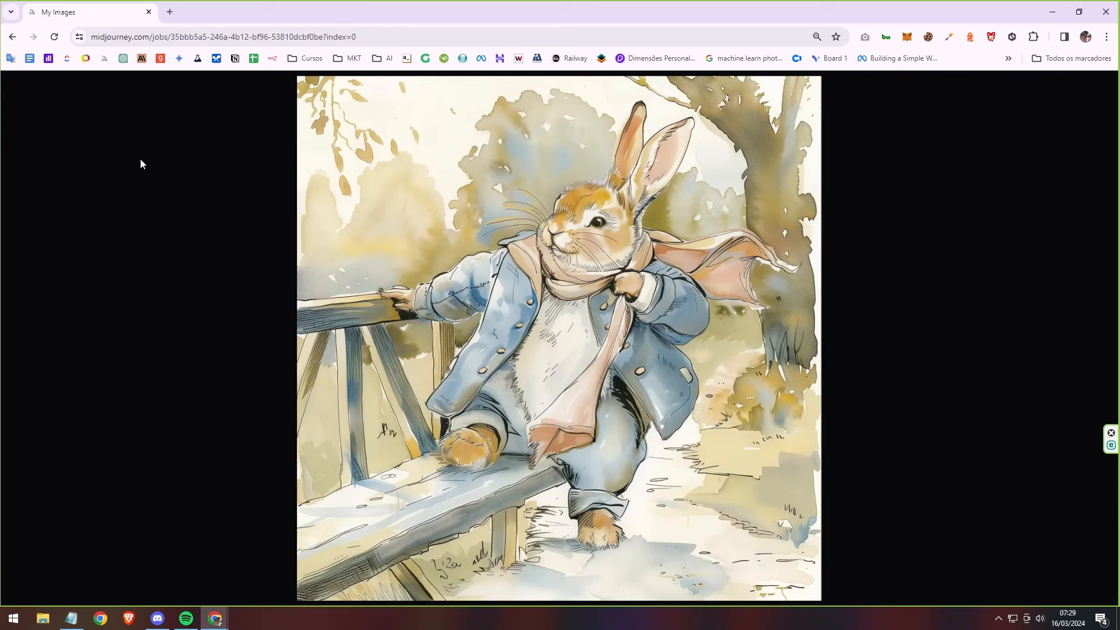
click(983, 267)
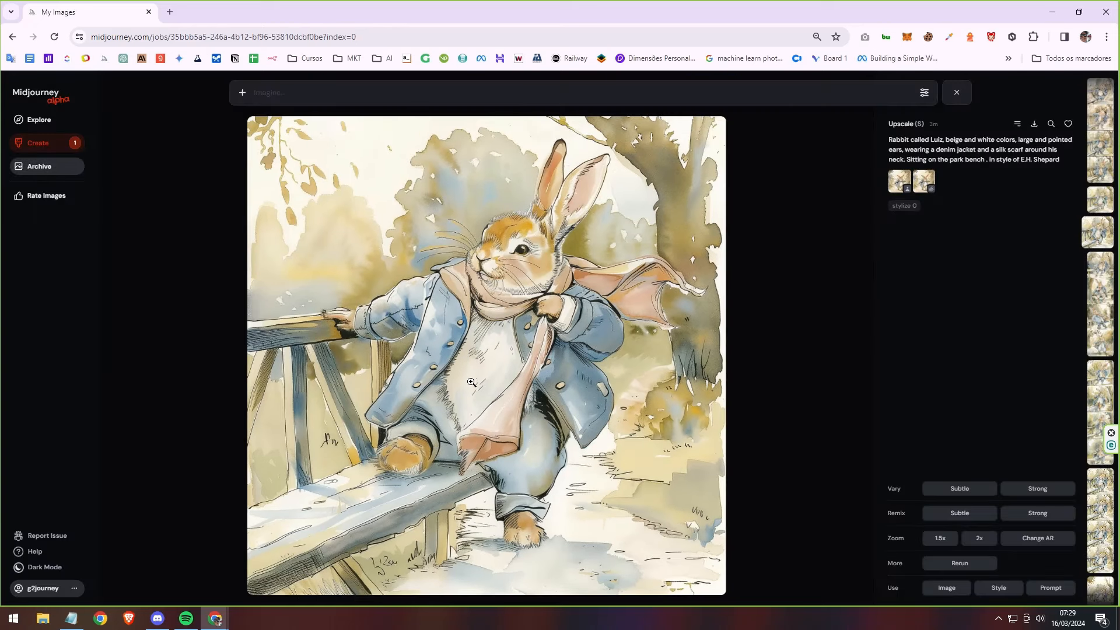
Step: Compare the Creative and Subtle upscales of the rabbit image and return to the Create feed
click(1092, 199)
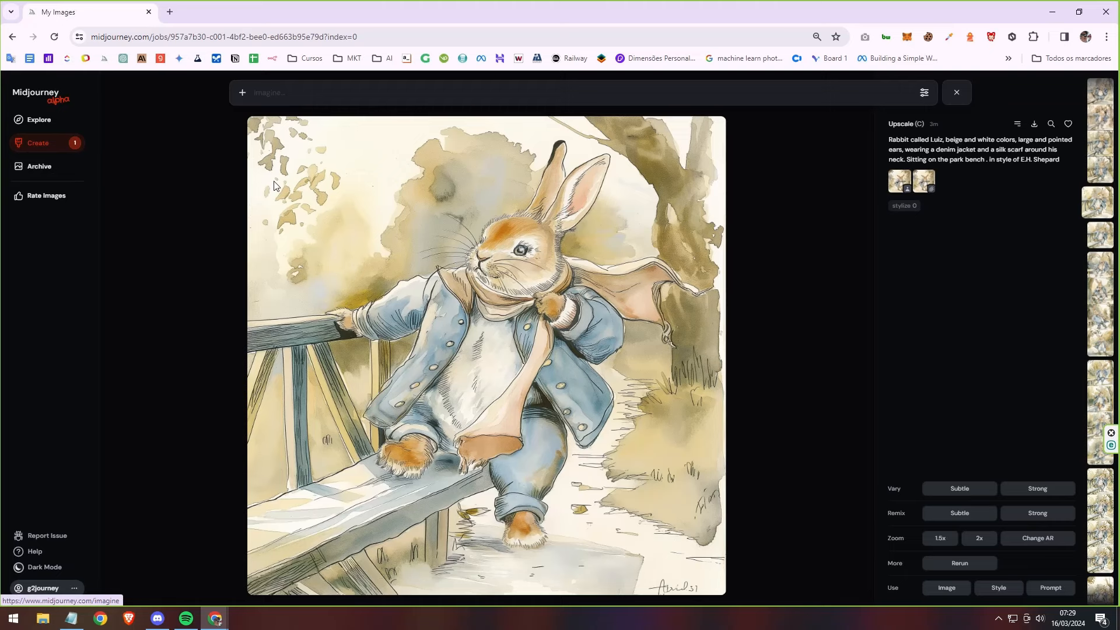
click(1104, 238)
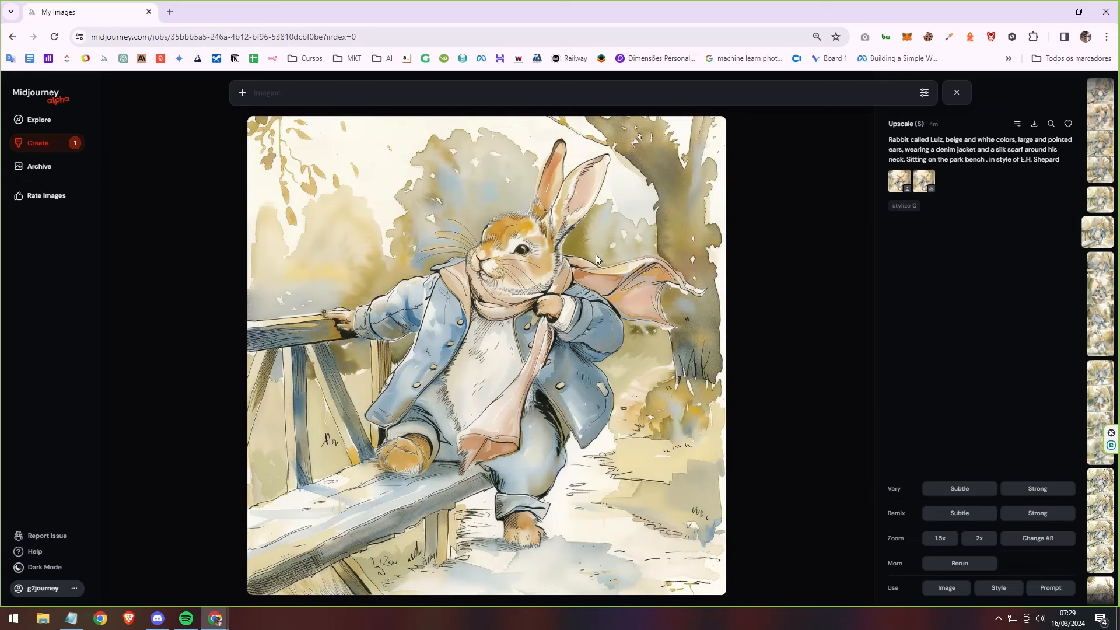
click(111, 152)
click(111, 151)
click(41, 121)
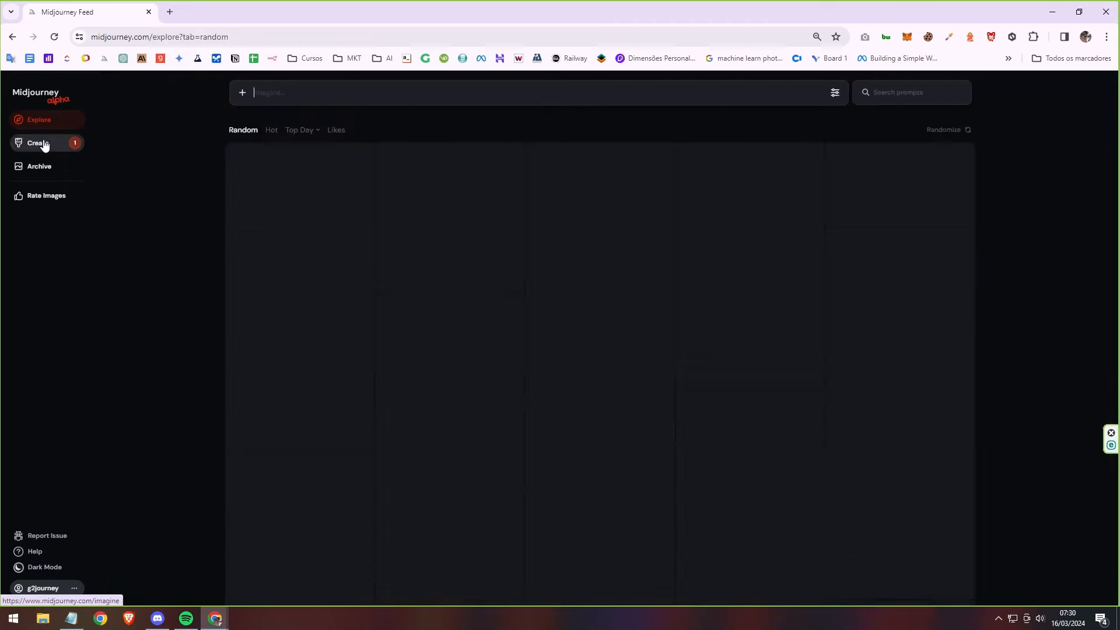
click(43, 143)
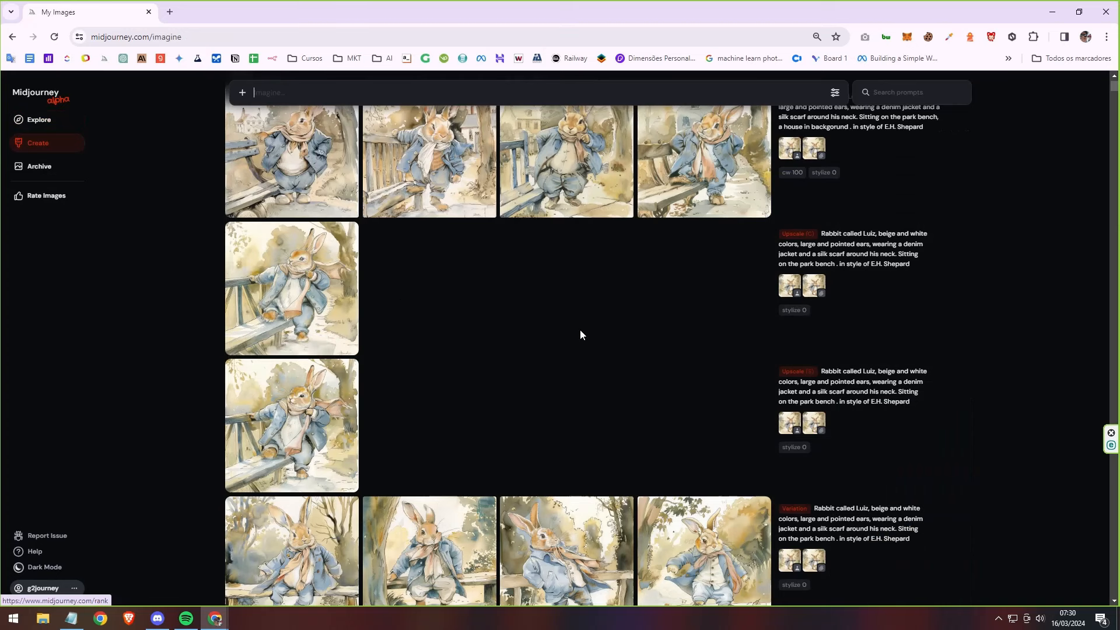
Step: Open the Subtle remix batch with the house background, compare its four images with the Subtle upscale, and return to the Create feed
scroll(580, 335, up, 1)
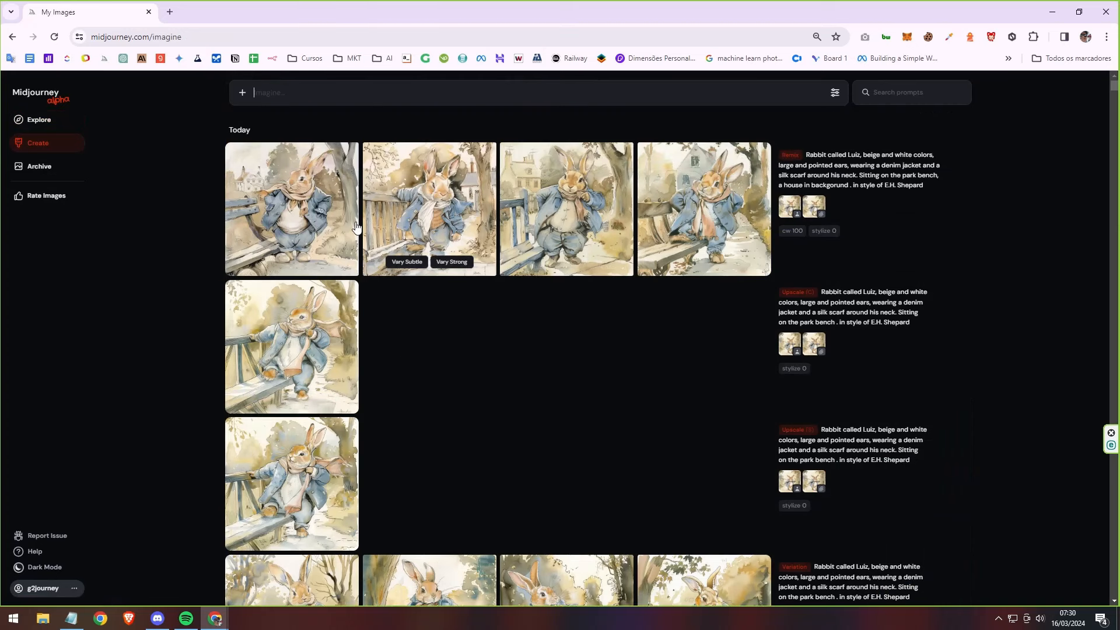
click(293, 207)
scroll(556, 338, down, 2)
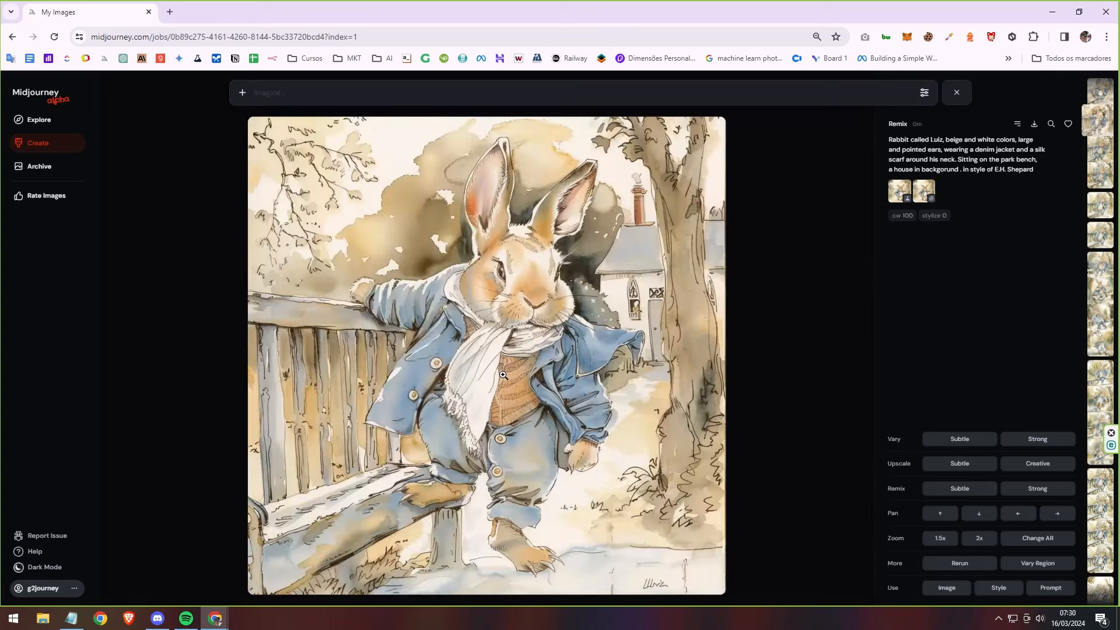
scroll(502, 375, up, 1)
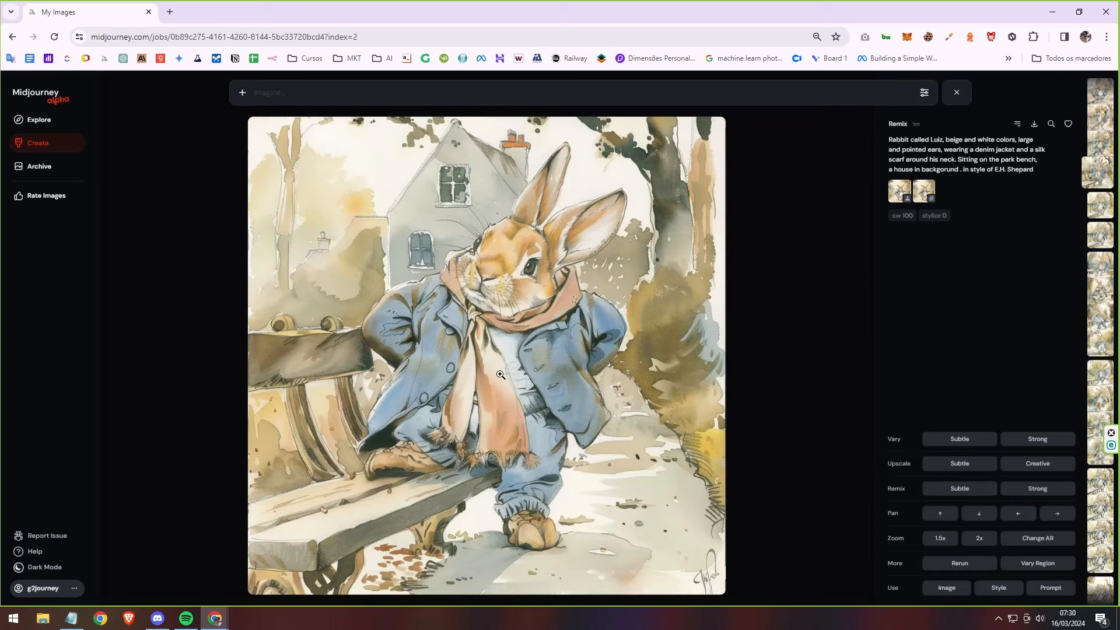
scroll(495, 377, up, 1)
scroll(488, 379, up, 3)
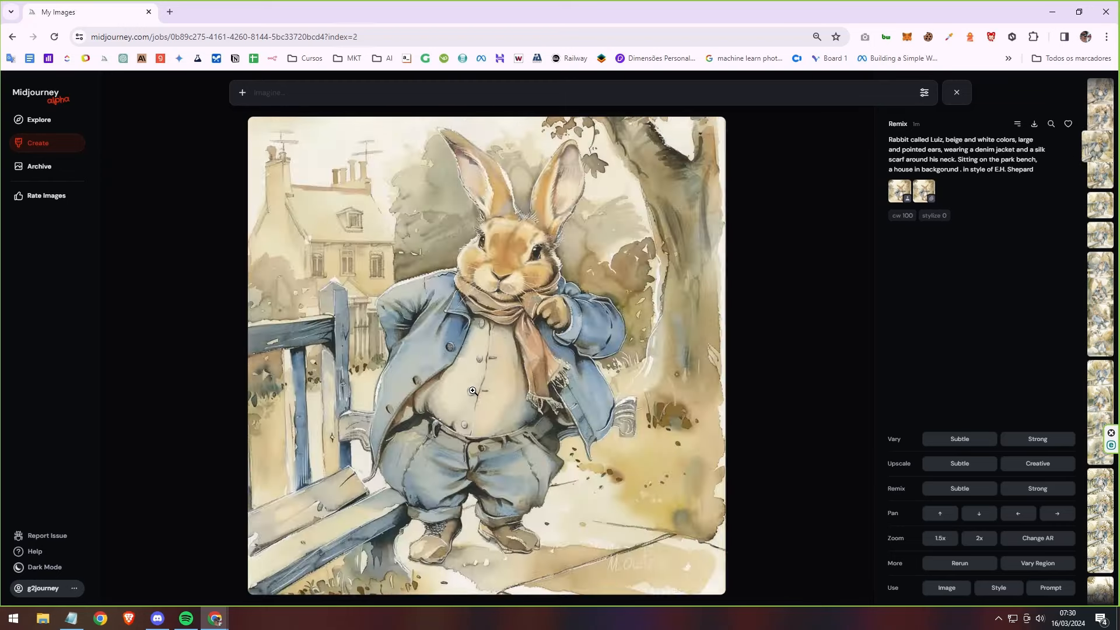
scroll(473, 391, up, 2)
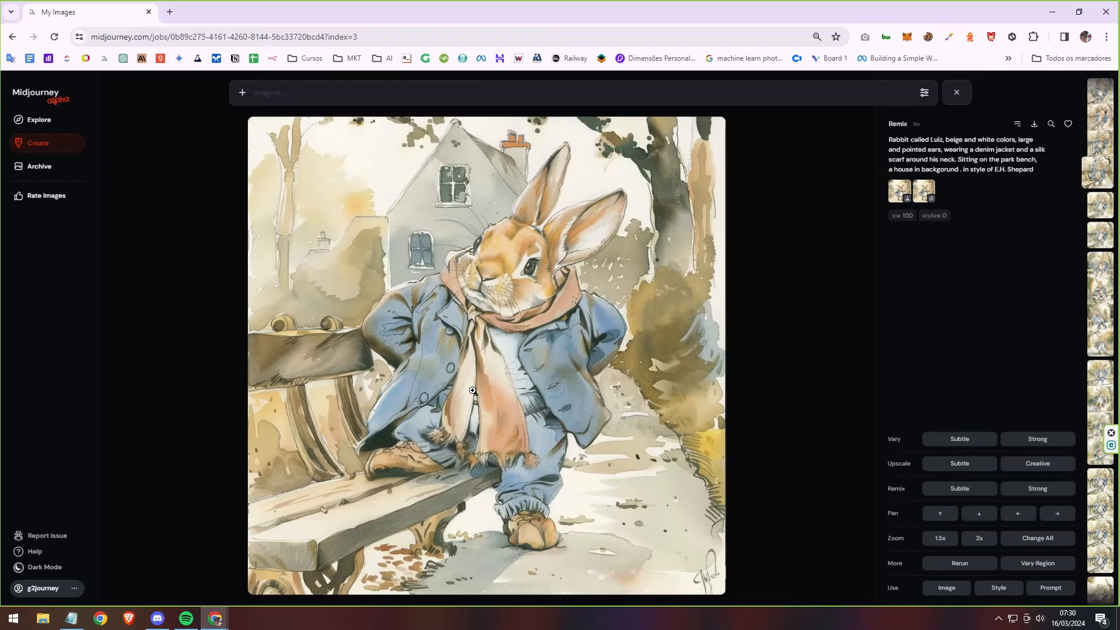
scroll(473, 390, up, 2)
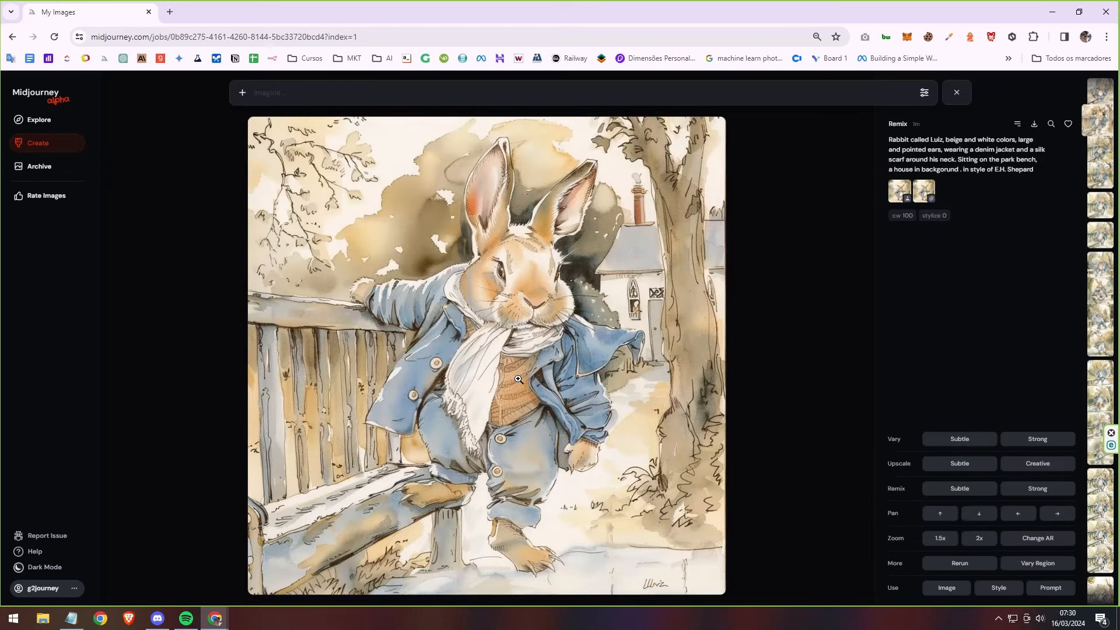
scroll(499, 376, up, 1)
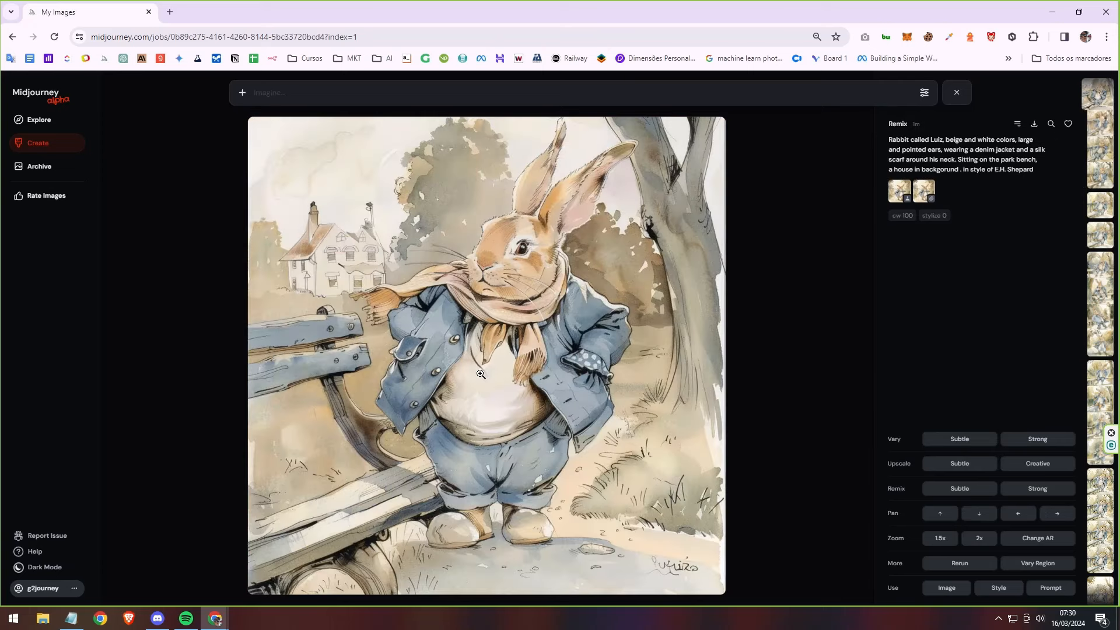
scroll(480, 374, down, 5)
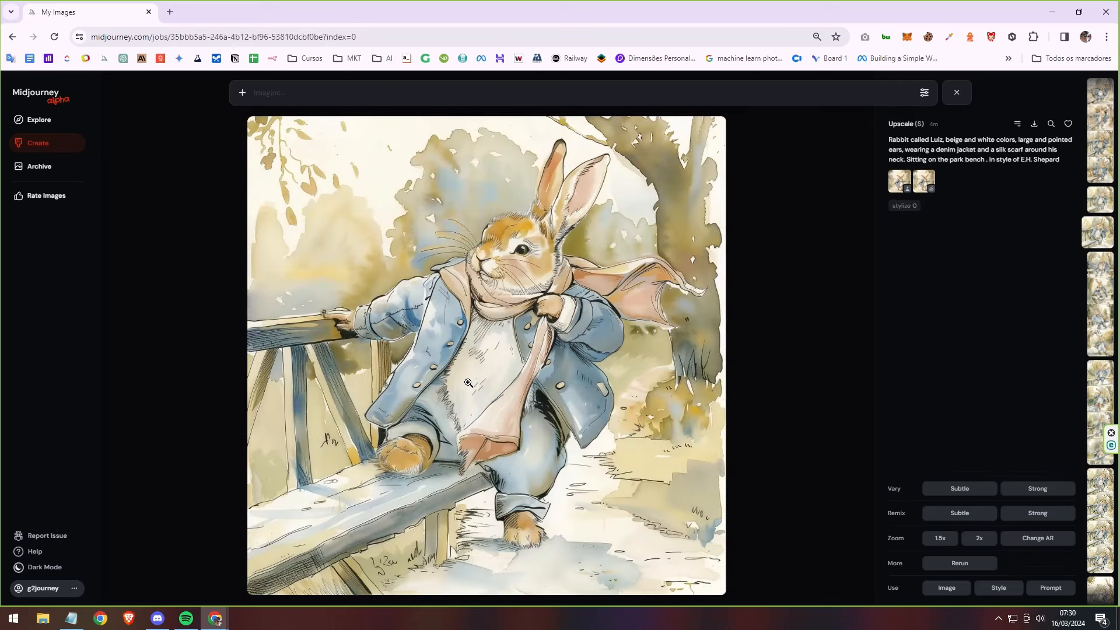
scroll(468, 382, up, 3)
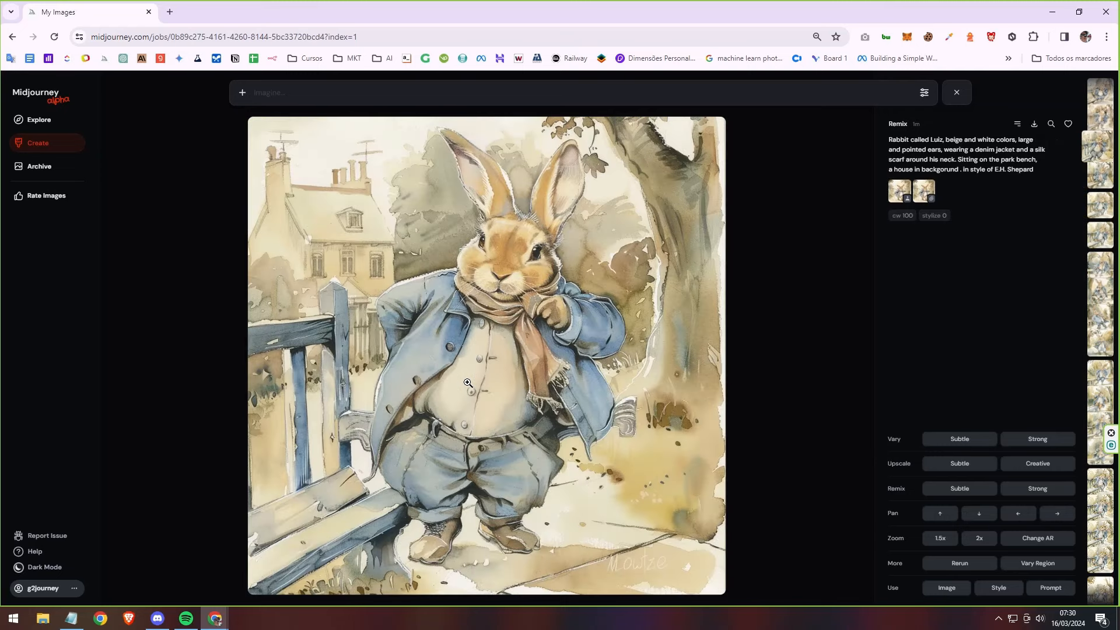
scroll(468, 382, up, 1)
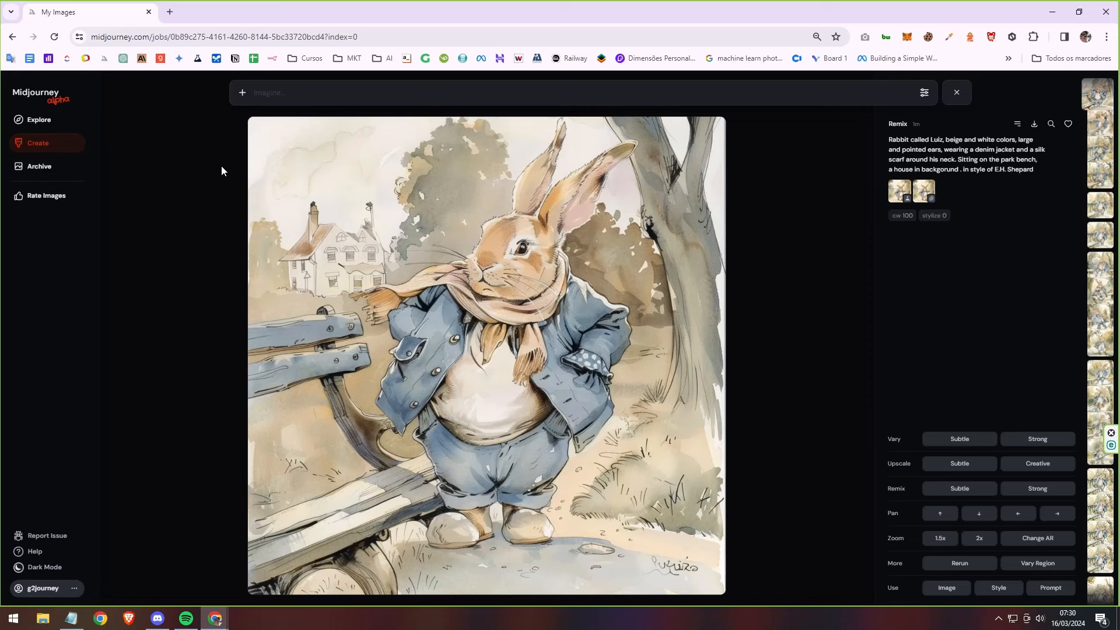
click(47, 123)
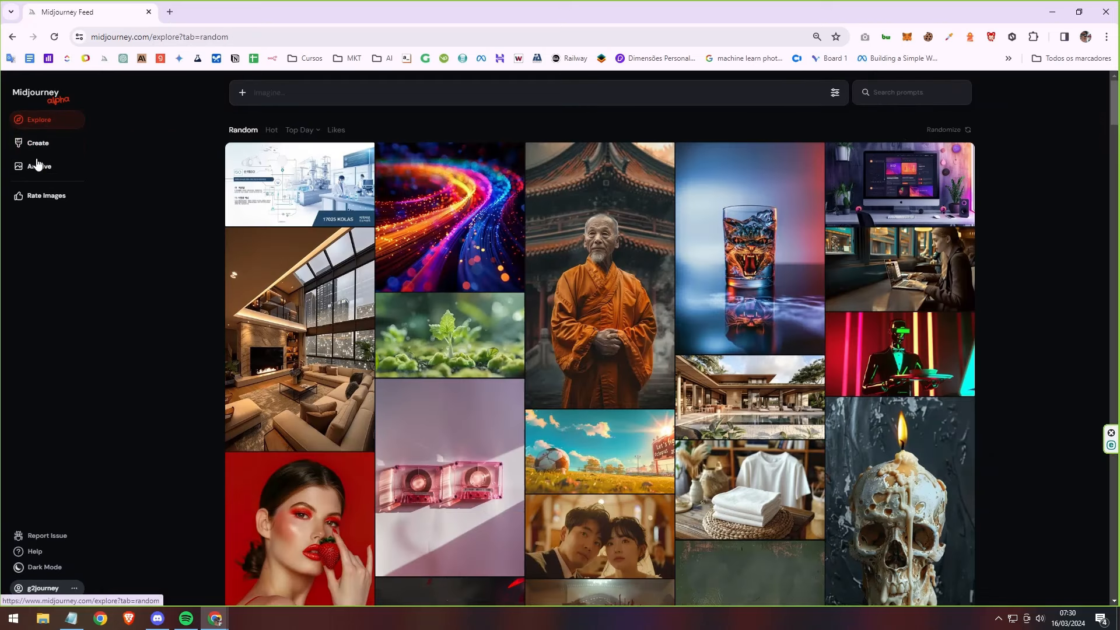
click(41, 144)
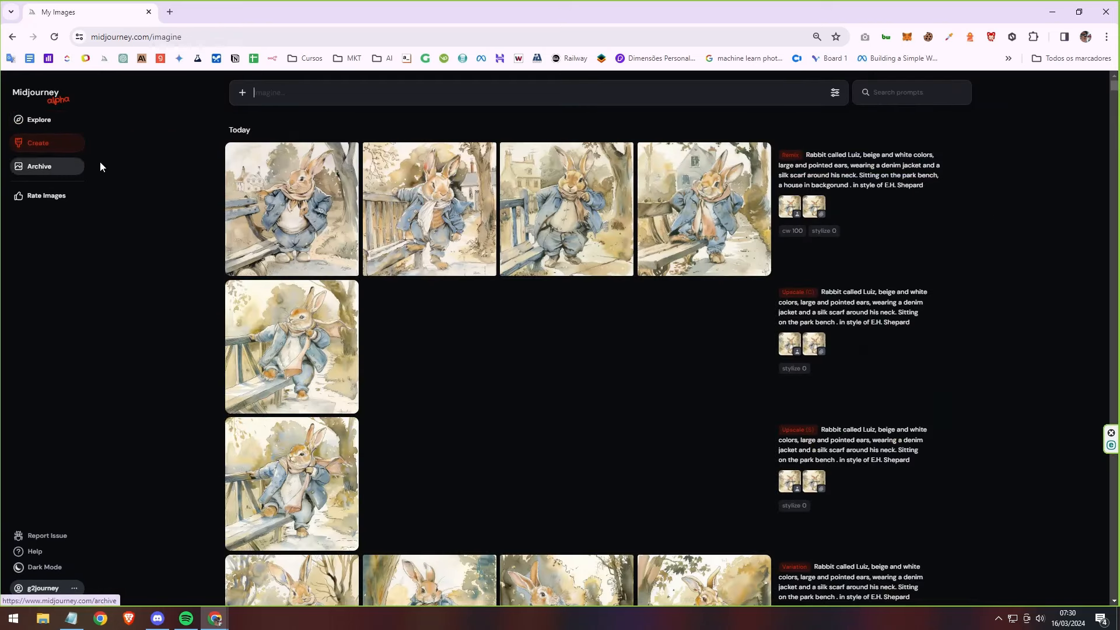
Step: Reopen the original rabbit-on-bench image from the archive's second folder and zoom it out by 1.5x and by 2x
click(28, 168)
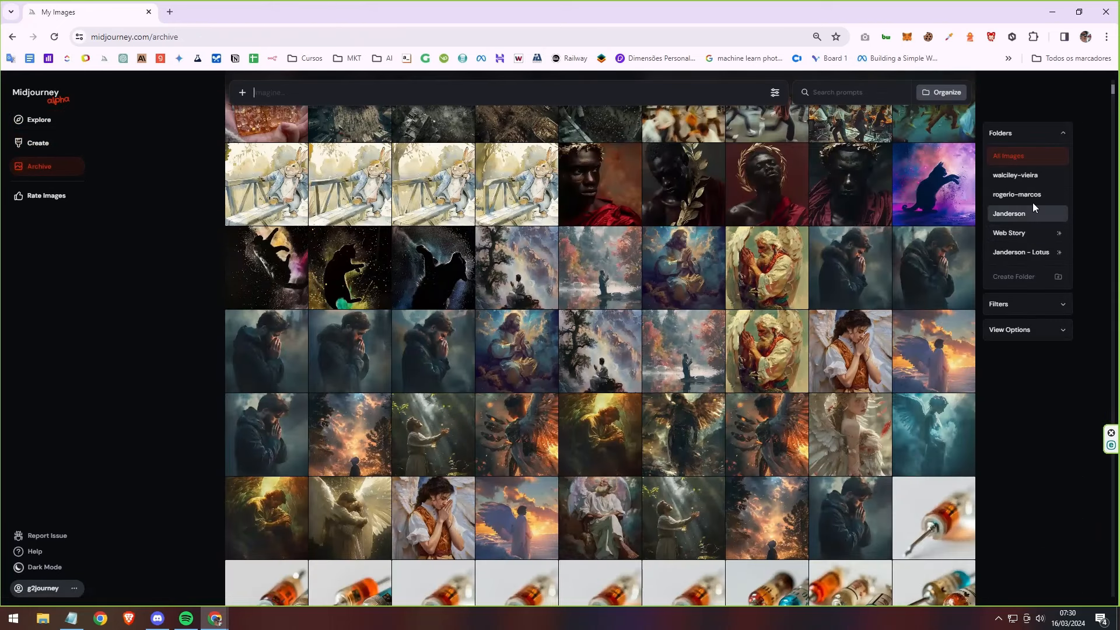
click(1033, 199)
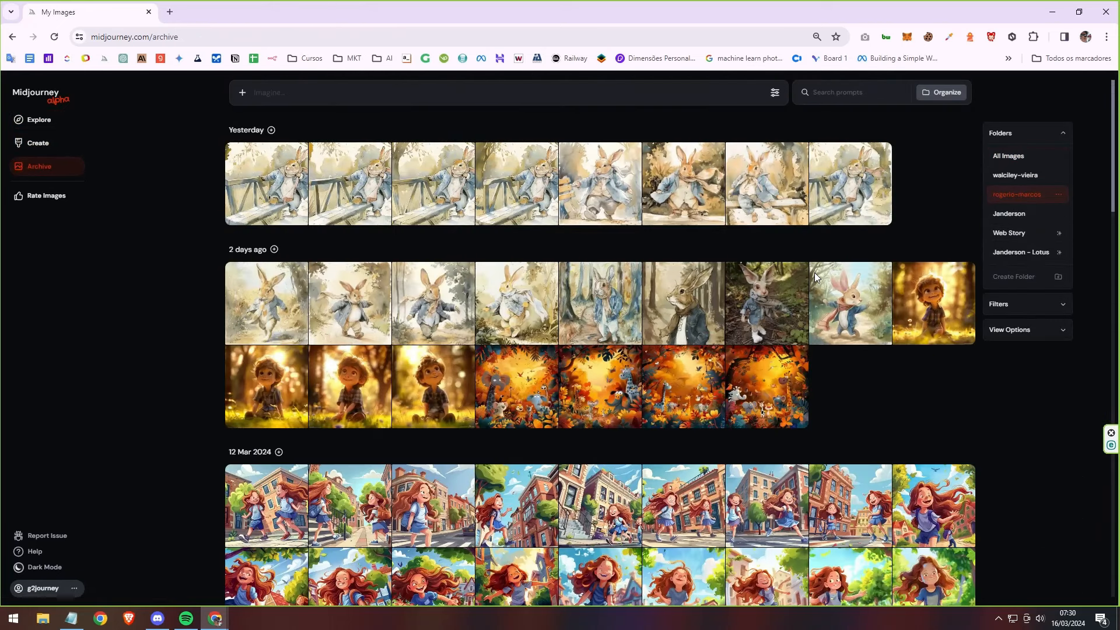
click(863, 190)
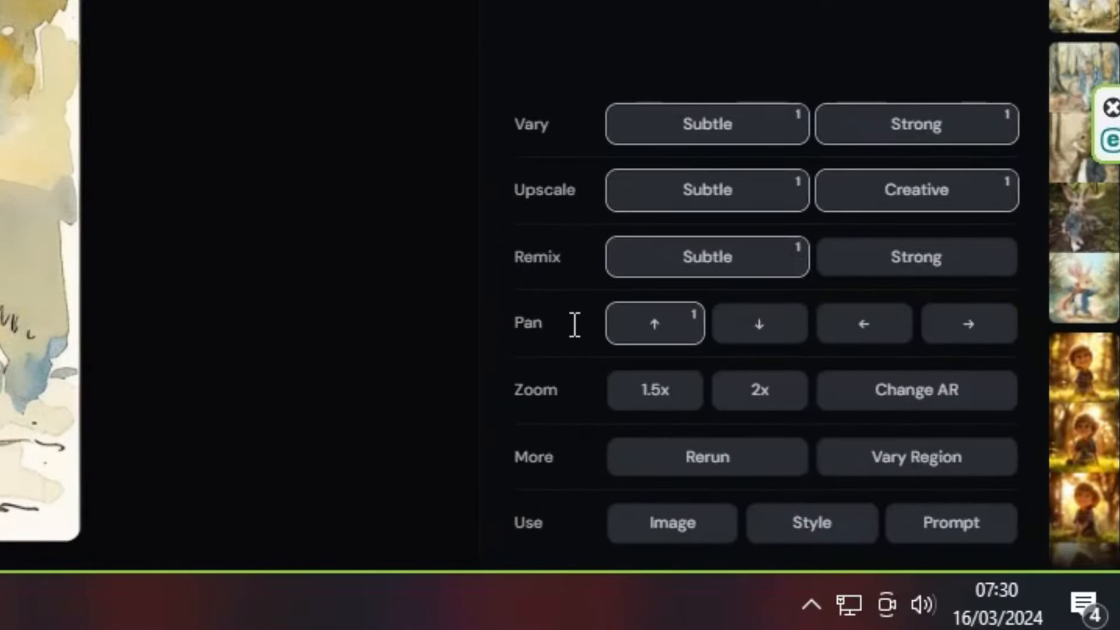
click(647, 400)
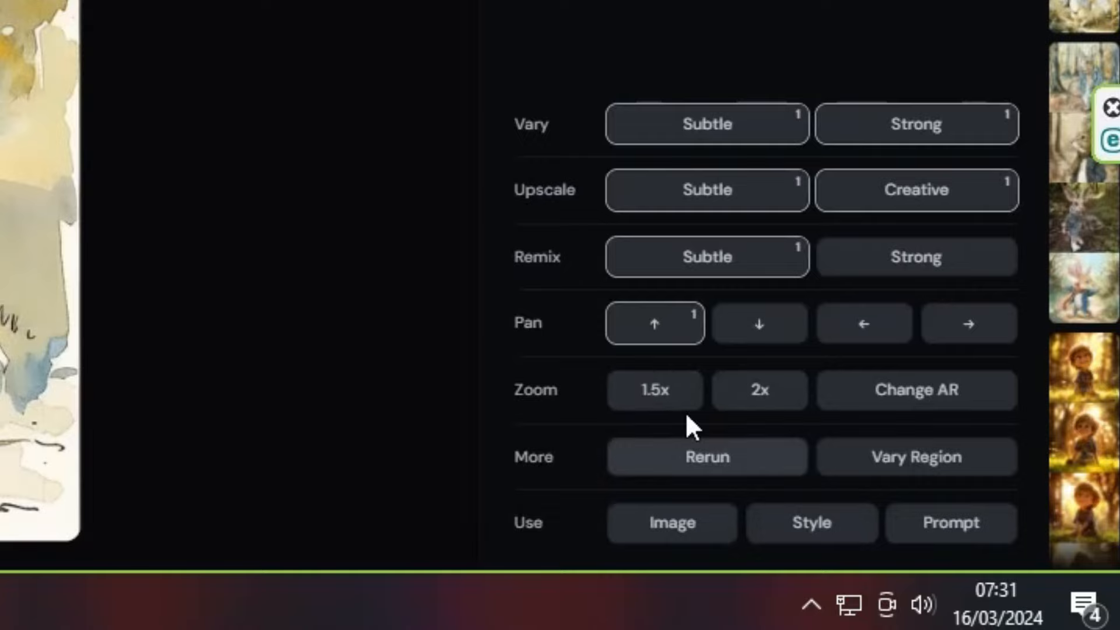
click(782, 402)
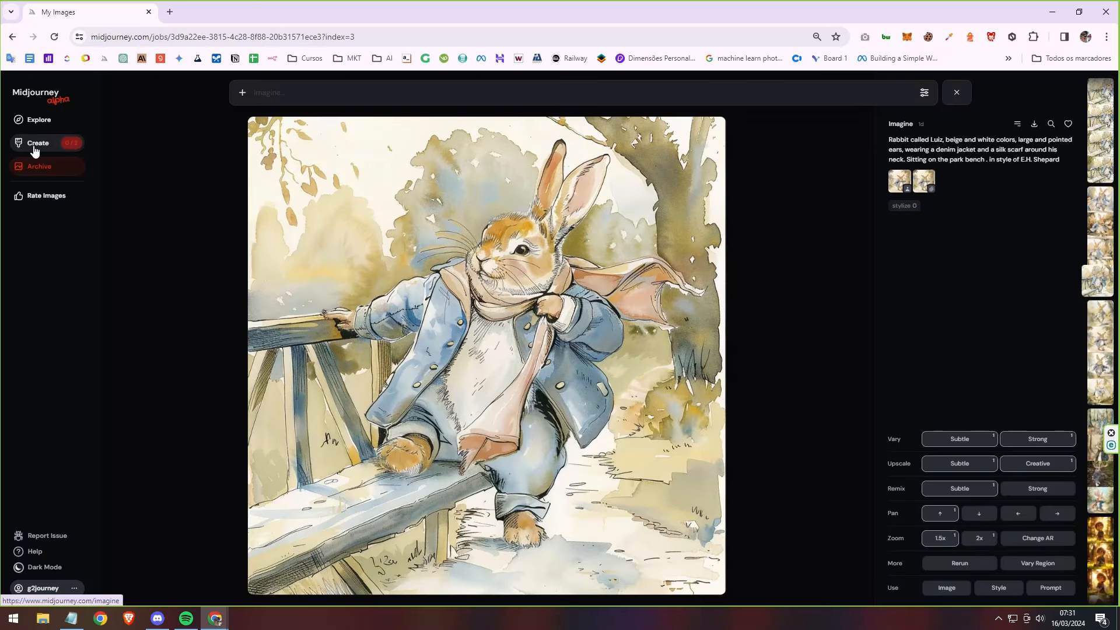
Step: Open the 1.5x zoom batch of the rabbit image from the Create feed and browse its variants
click(35, 150)
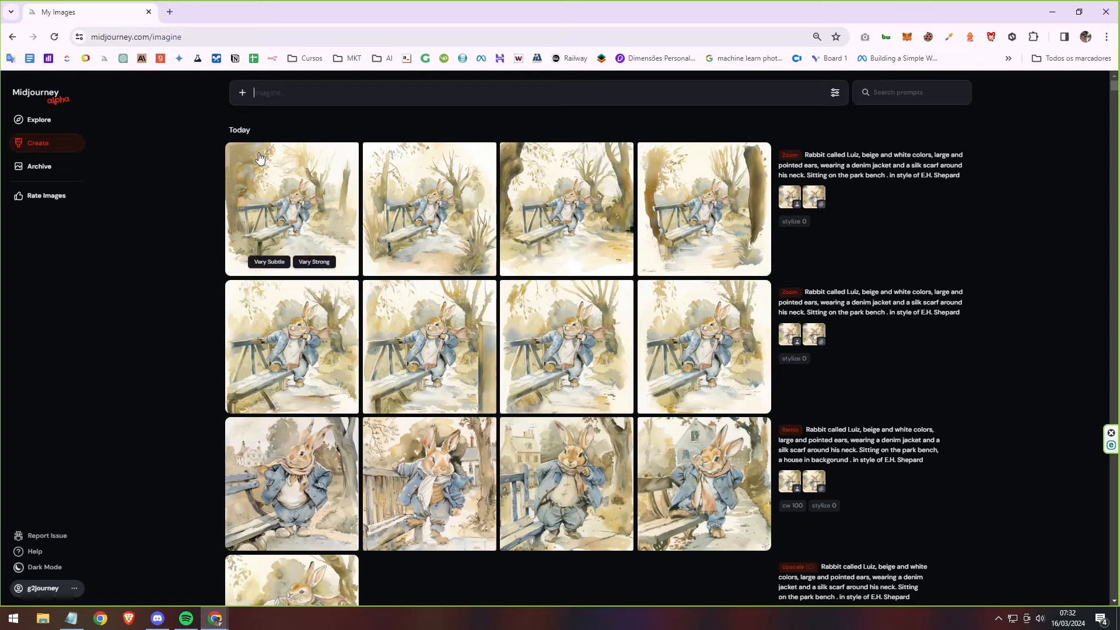
click(298, 356)
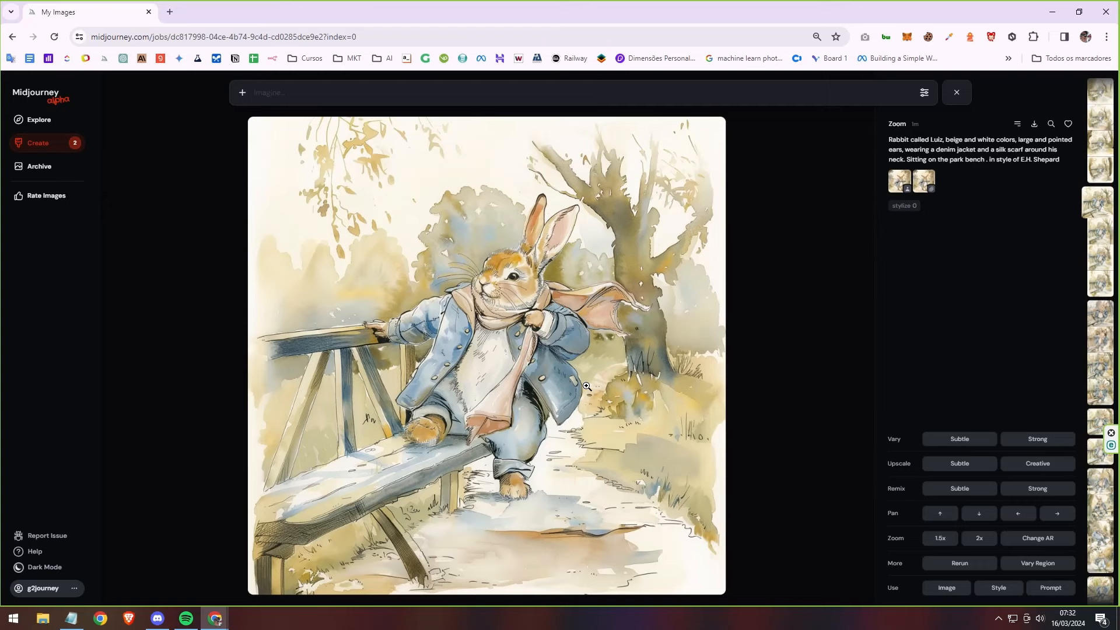
scroll(494, 370, down, 3)
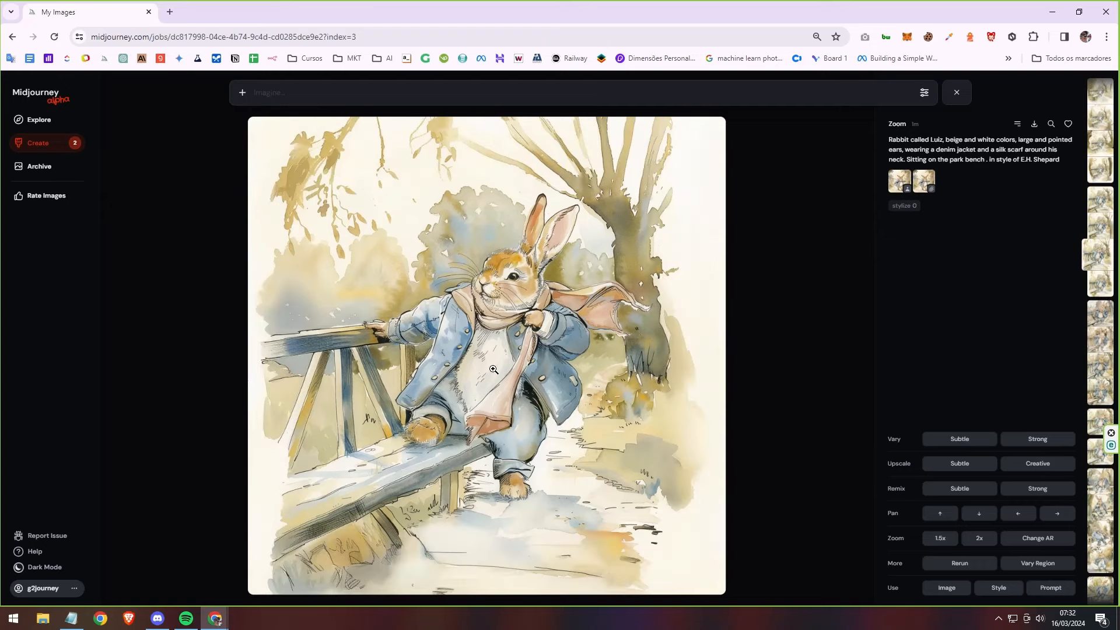
scroll(496, 366, up, 2)
Step: Open the 2x zoom batch of the rabbit image and compare its four variants
click(1101, 167)
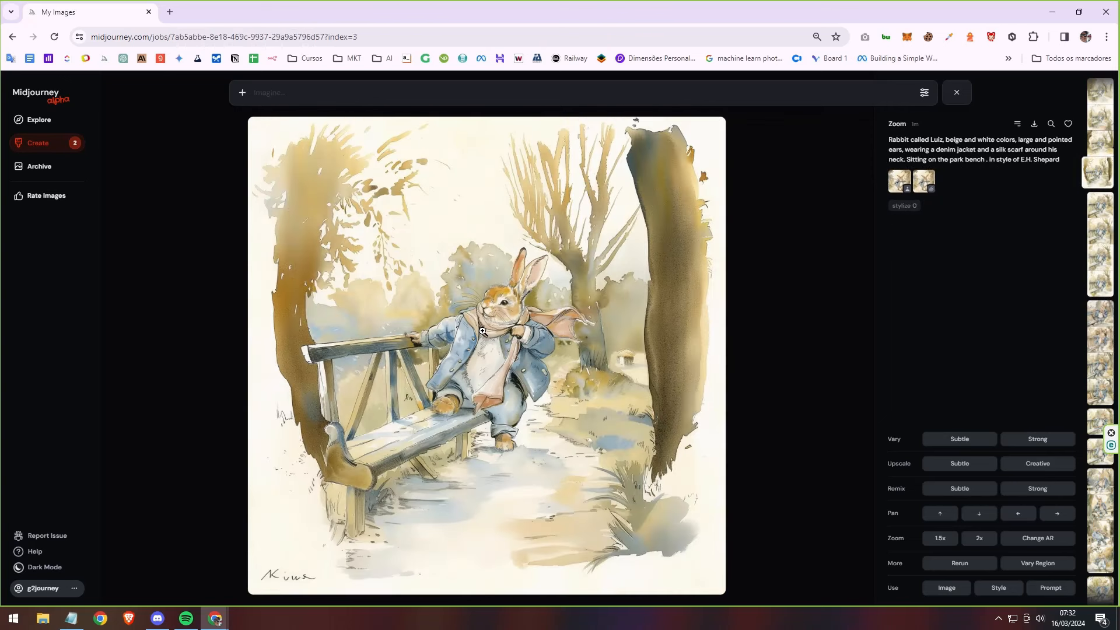
scroll(496, 327, up, 2)
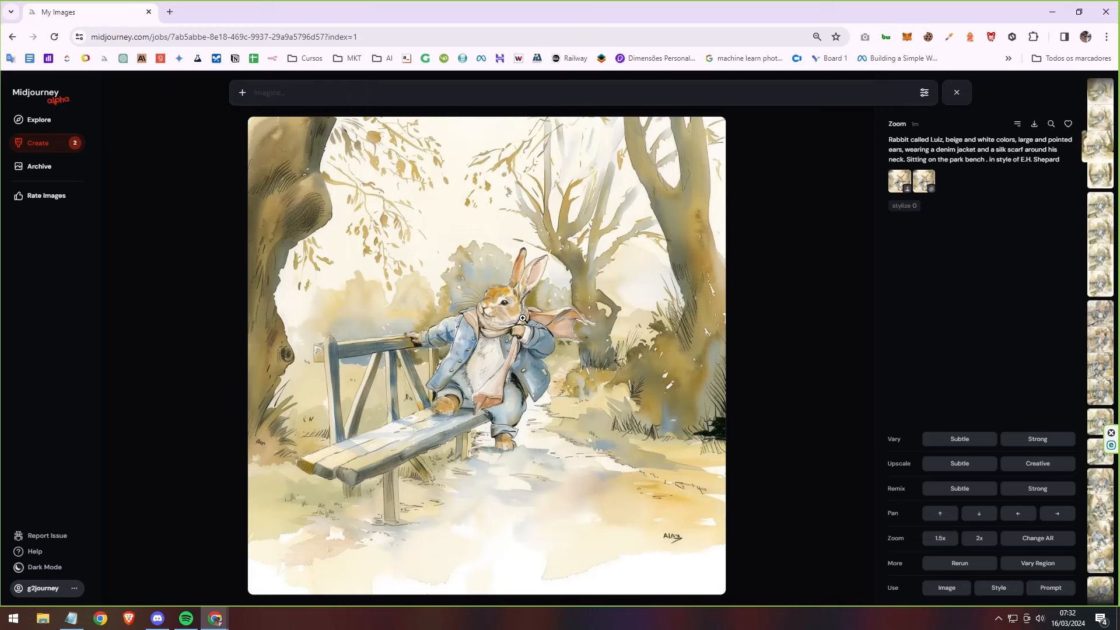
scroll(512, 325, up, 1)
scroll(501, 333, up, 1)
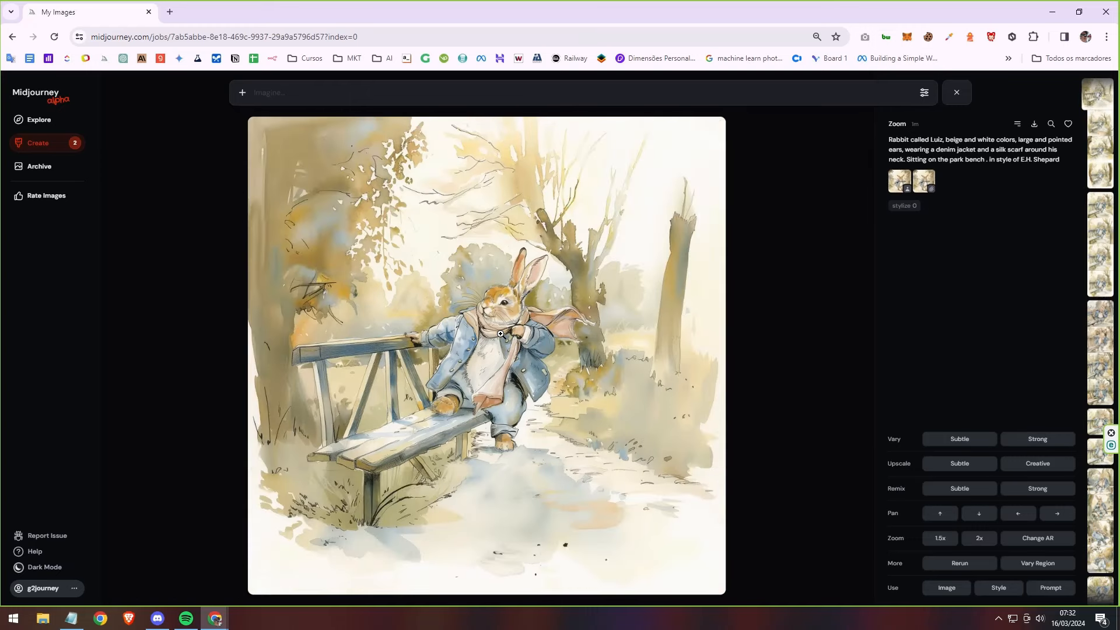
scroll(500, 334, down, 2)
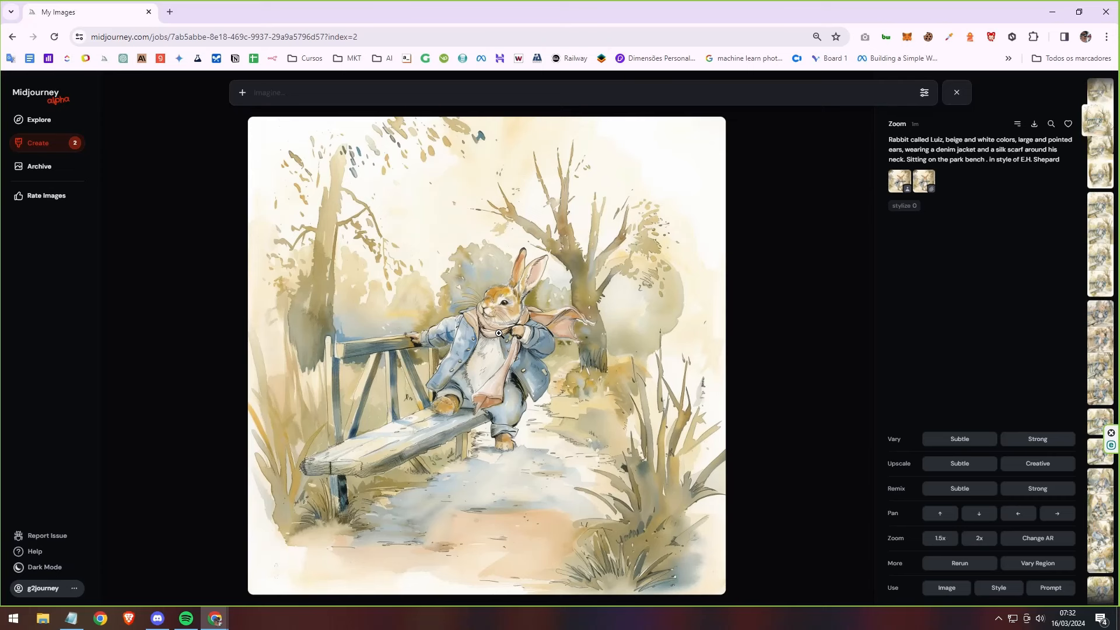
scroll(499, 334, down, 1)
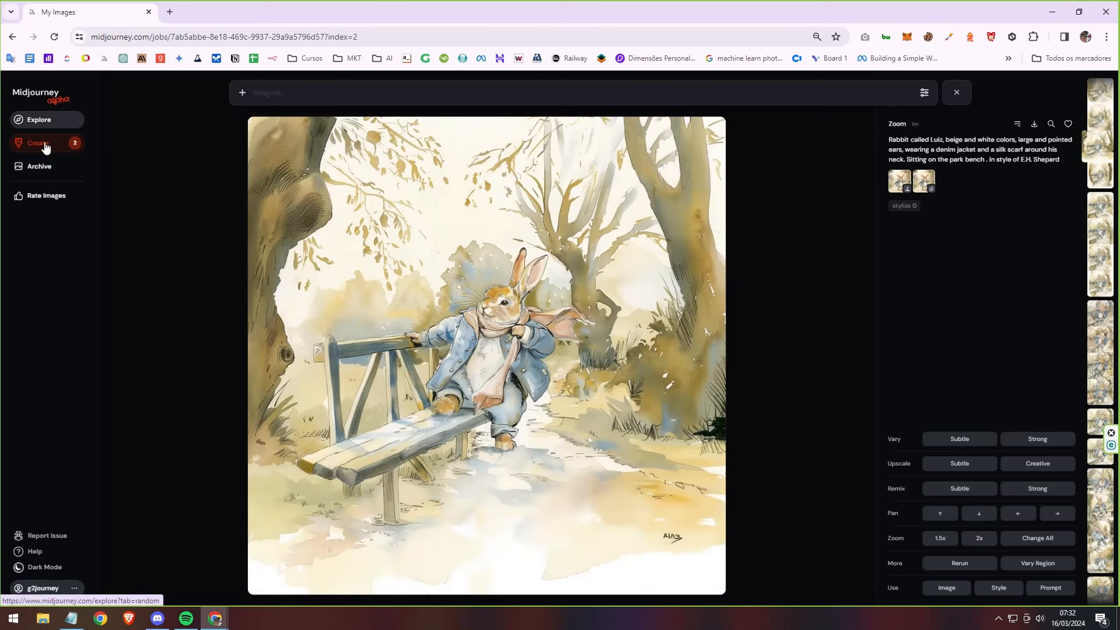
Step: Reopen the last rabbit-on-bench image under Yesterday in the archive's second folder
click(45, 177)
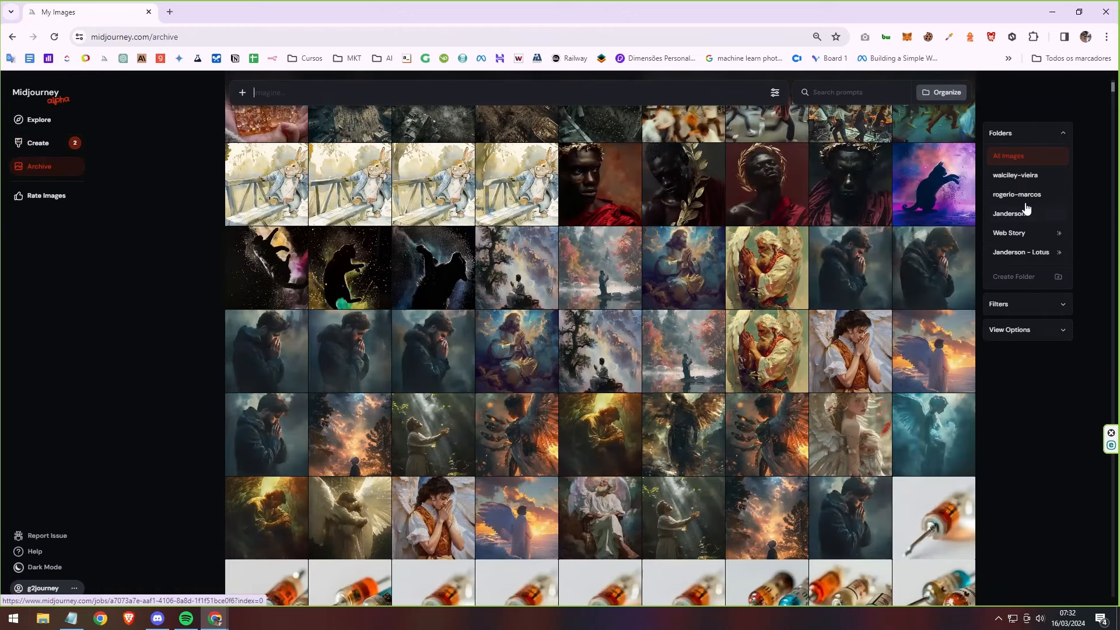
click(1022, 196)
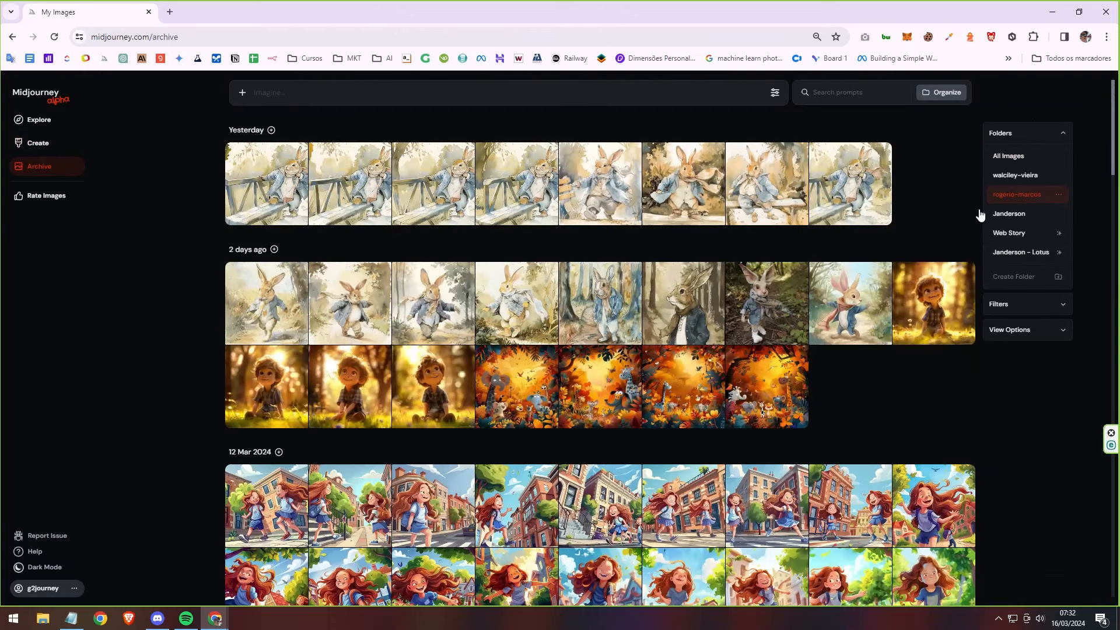
click(864, 186)
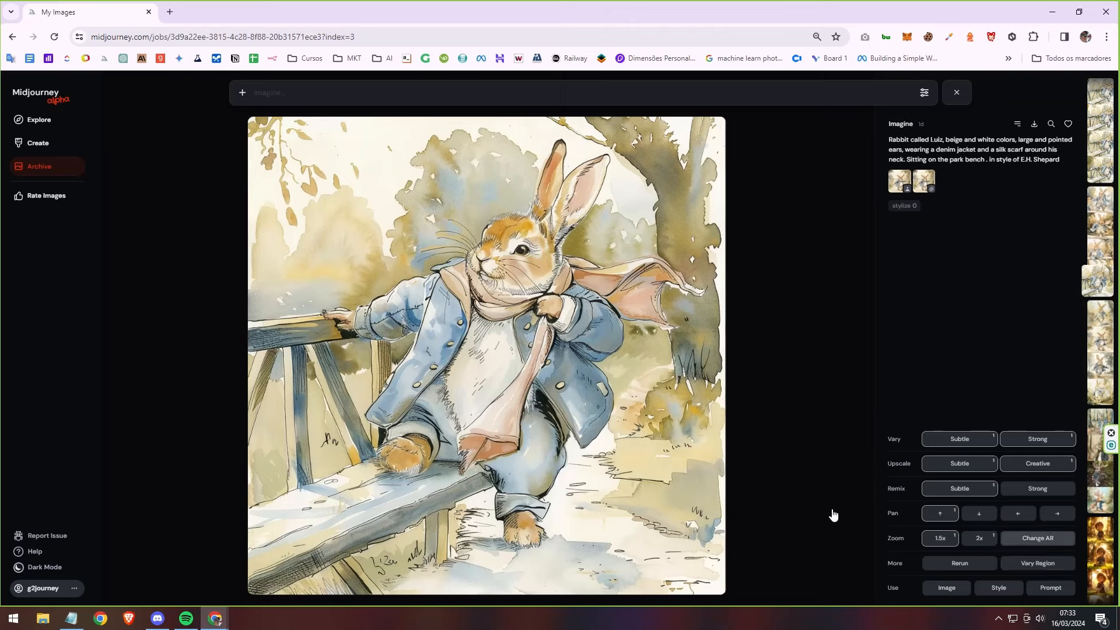
Step: Try portrait ratios for the rabbit image in Change Aspect Ratio and submit a centered 3:1 version
click(925, 95)
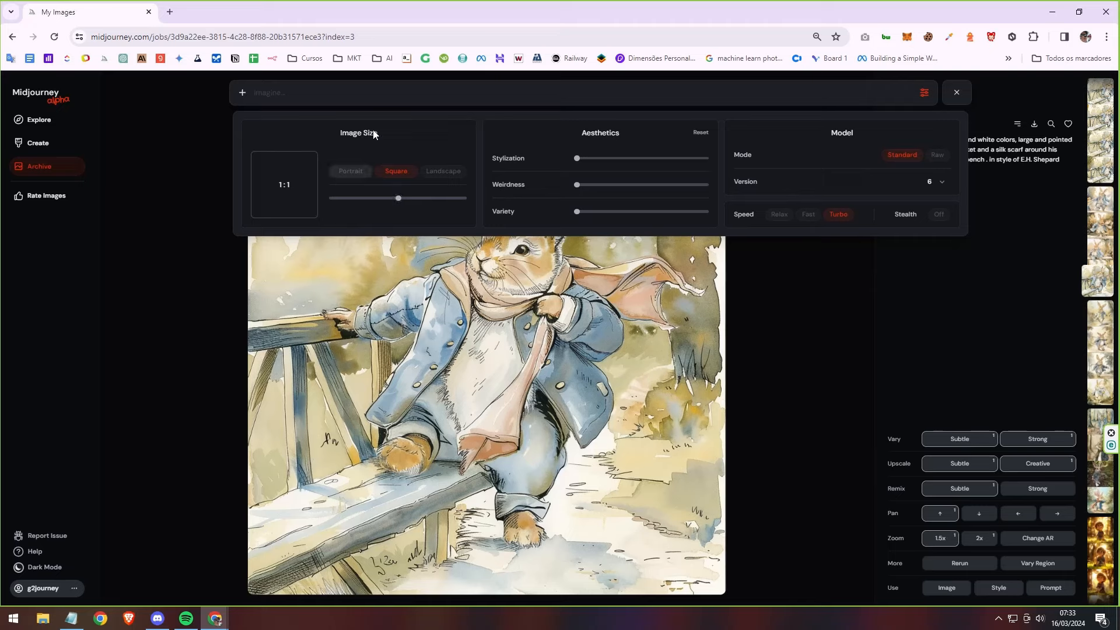
click(816, 262)
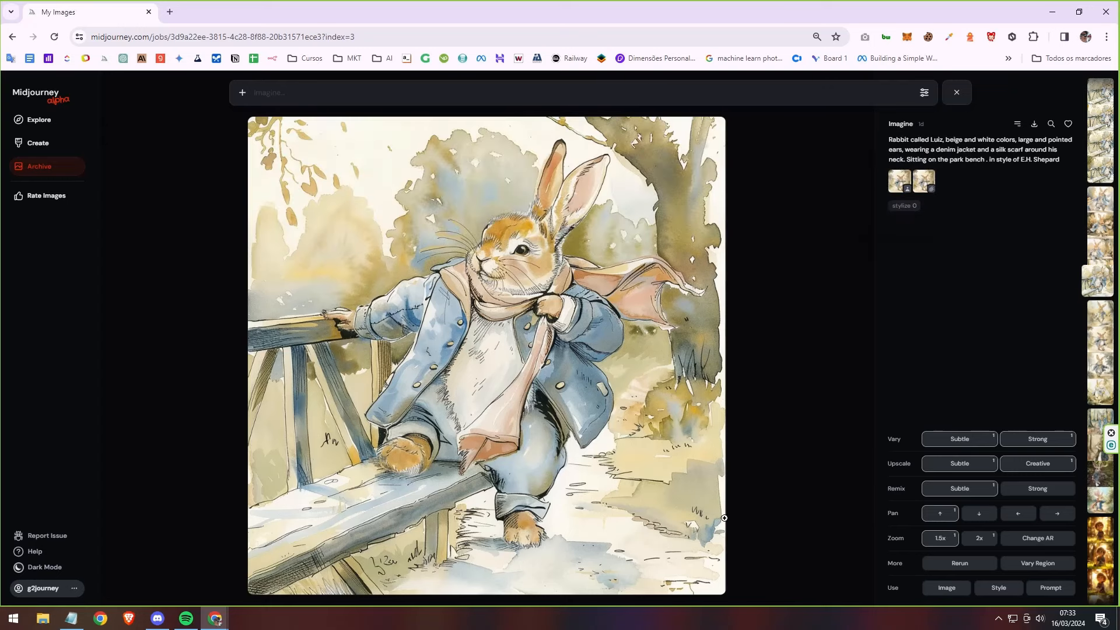
click(1038, 540)
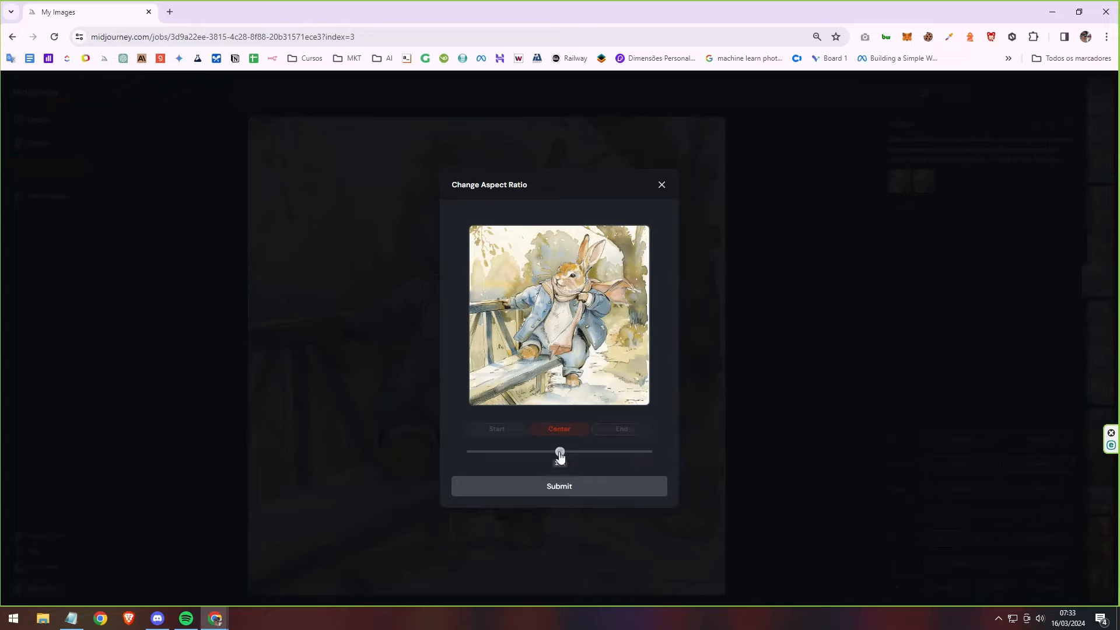
drag(560, 452, 499, 450)
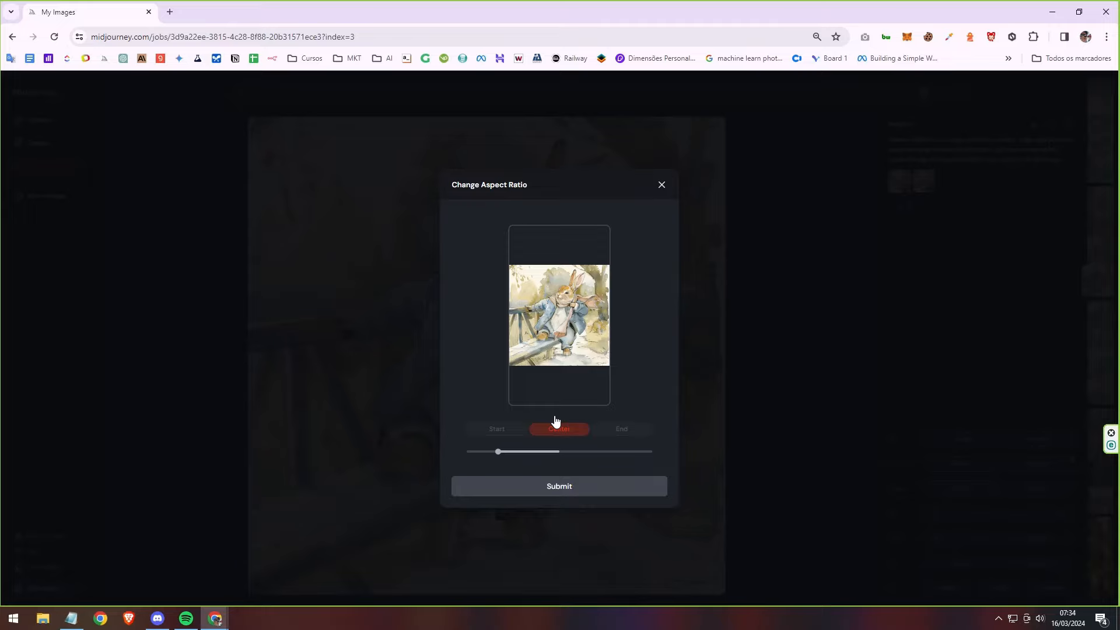
mouse_move(497, 454)
drag(498, 453, 461, 456)
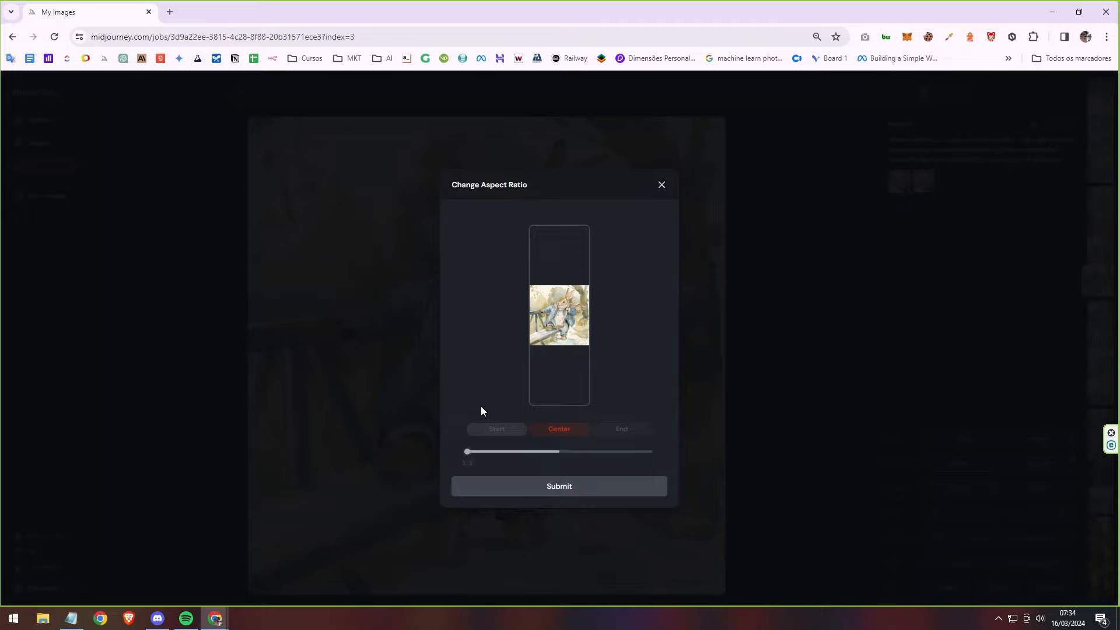
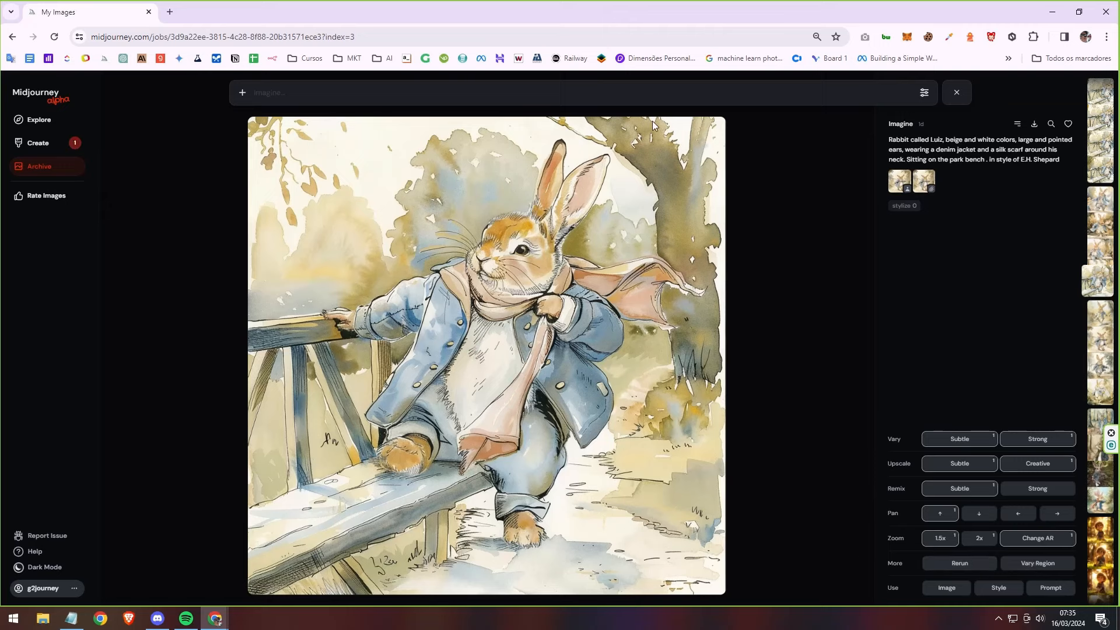
Step: Open the 3:1 batch of the rabbit image from the Create feed and compare its four variants
click(44, 147)
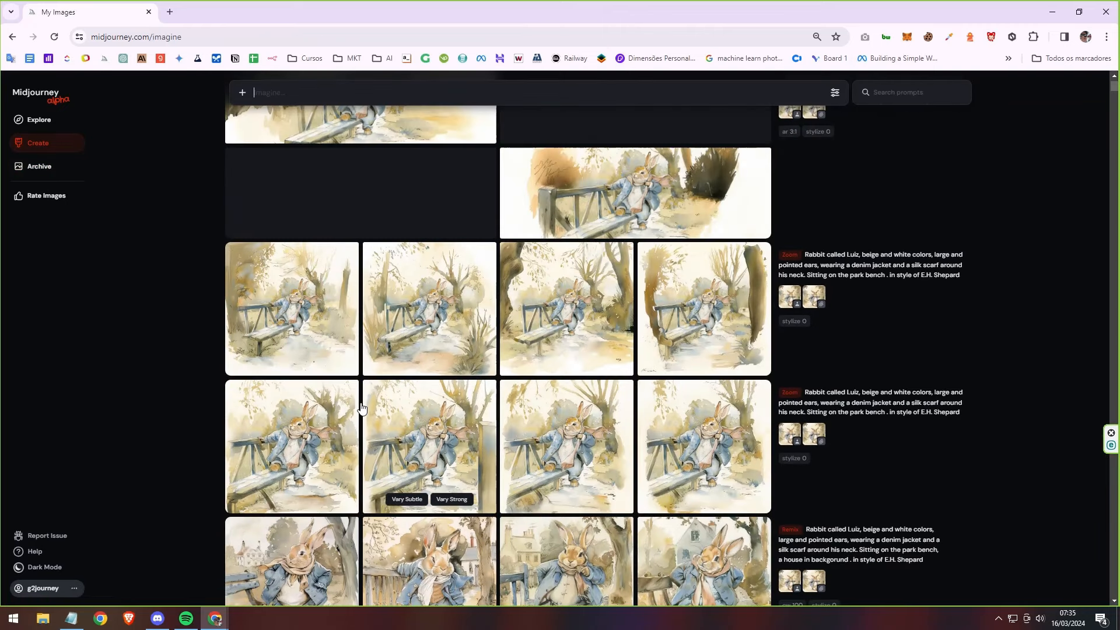
scroll(363, 408, up, 2)
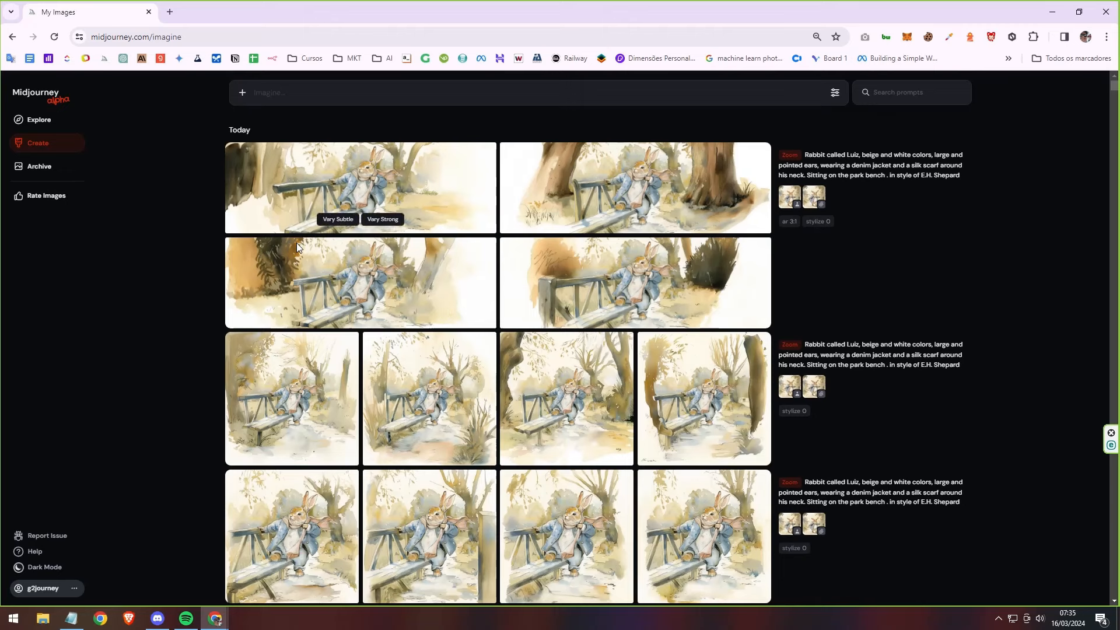
click(343, 188)
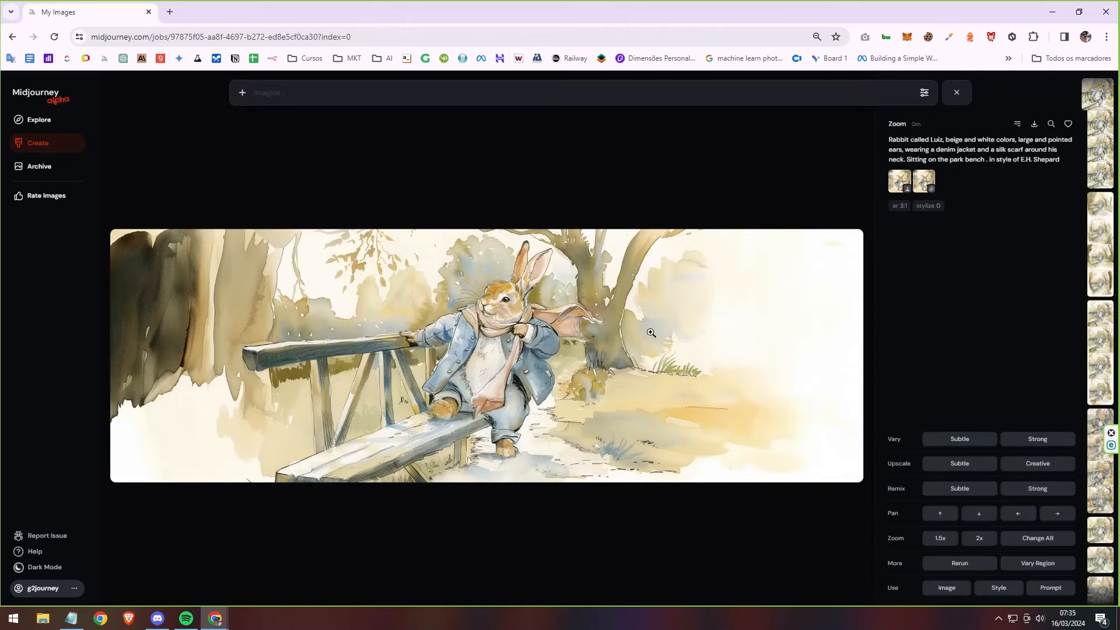
scroll(658, 334, down, 1)
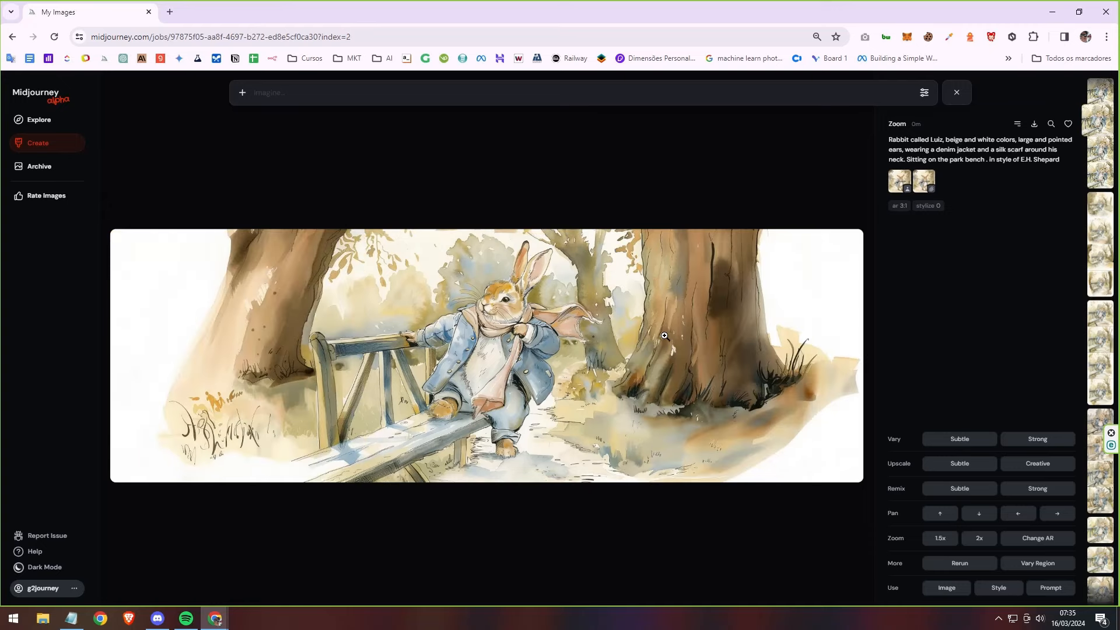
scroll(664, 336, down, 1)
scroll(664, 336, up, 2)
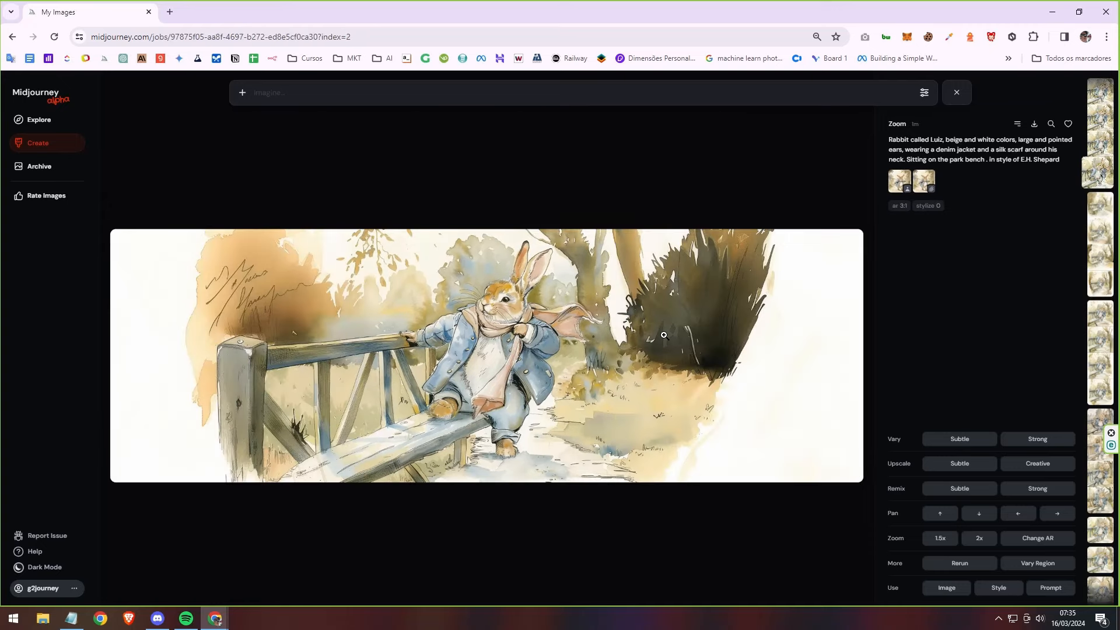
scroll(664, 336, up, 1)
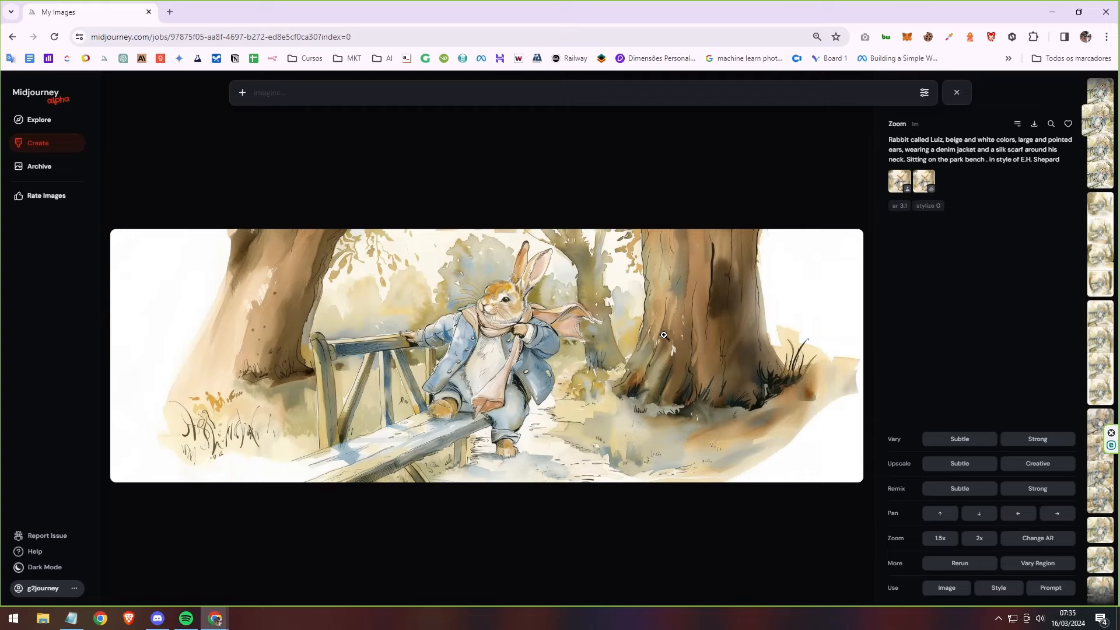
scroll(663, 336, up, 1)
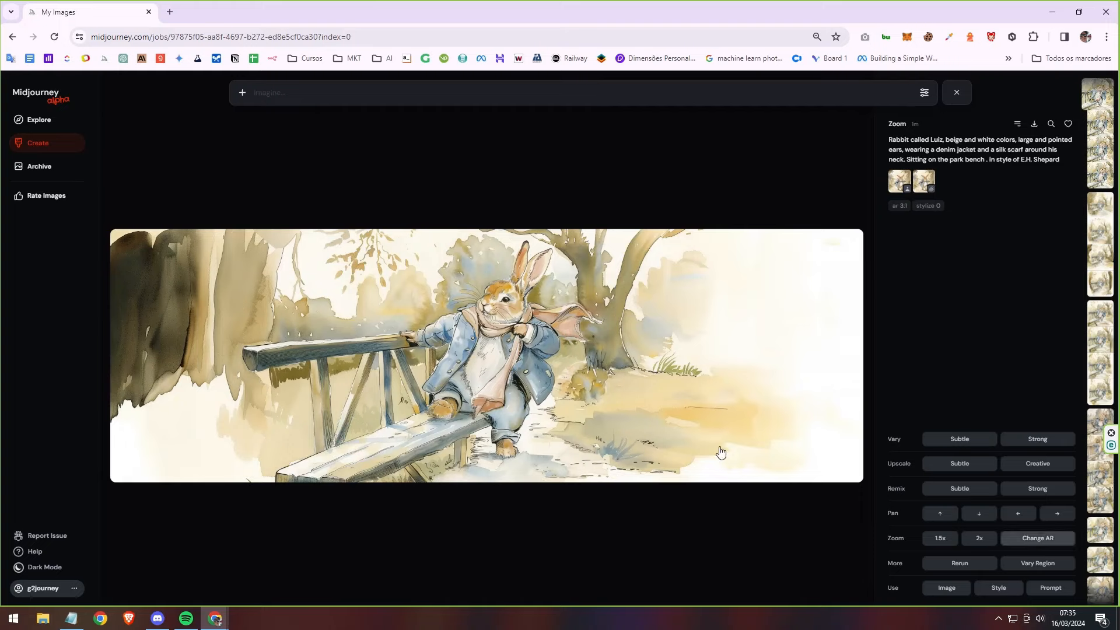
scroll(479, 355, down, 2)
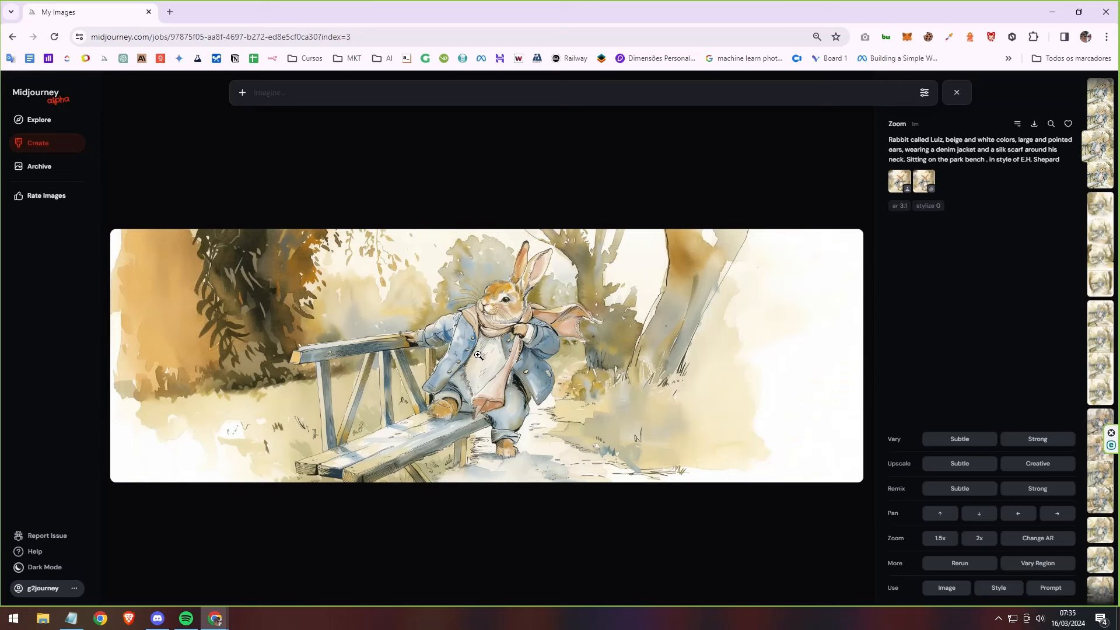
scroll(478, 355, down, 1)
scroll(478, 355, down, 1)
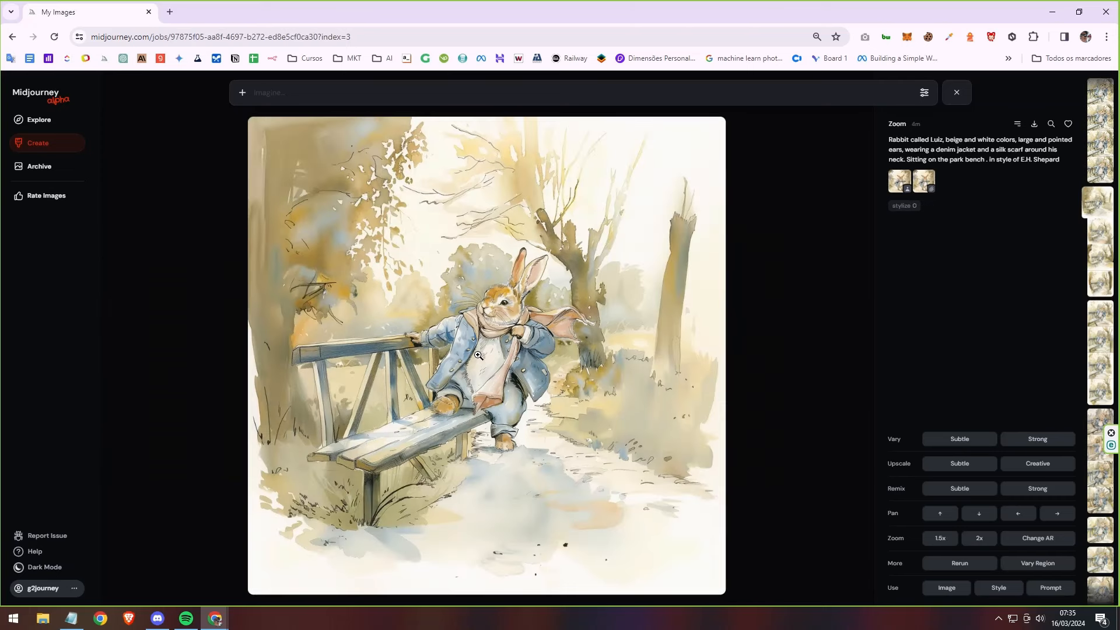
scroll(479, 355, up, 1)
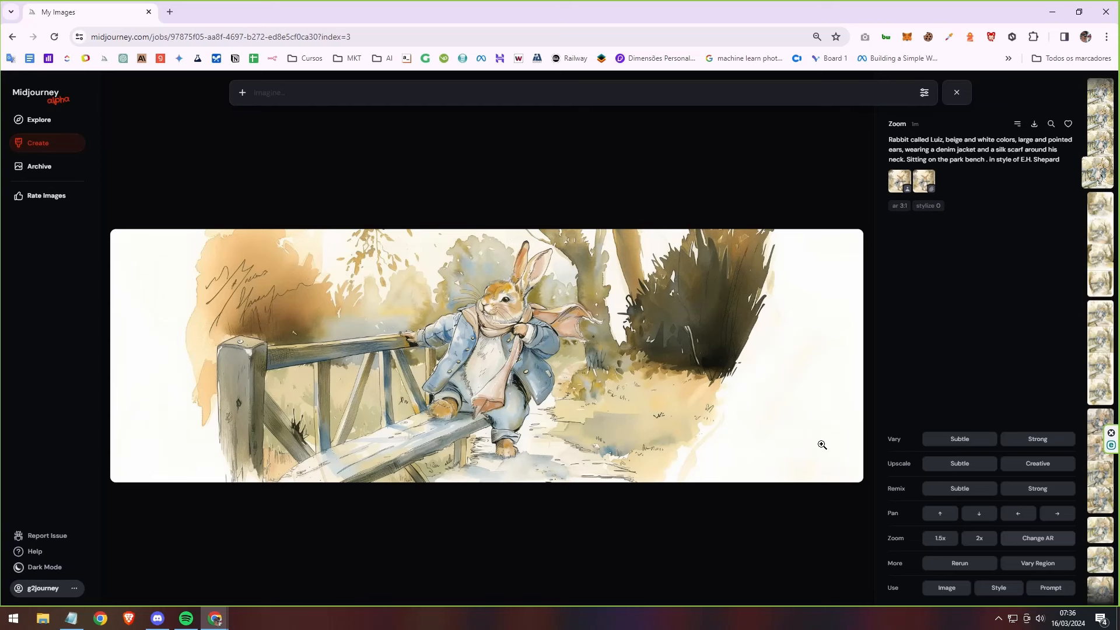
Step: Return to the archive's second folder and reopen the last rabbit-on-bench image under Yesterday
click(42, 141)
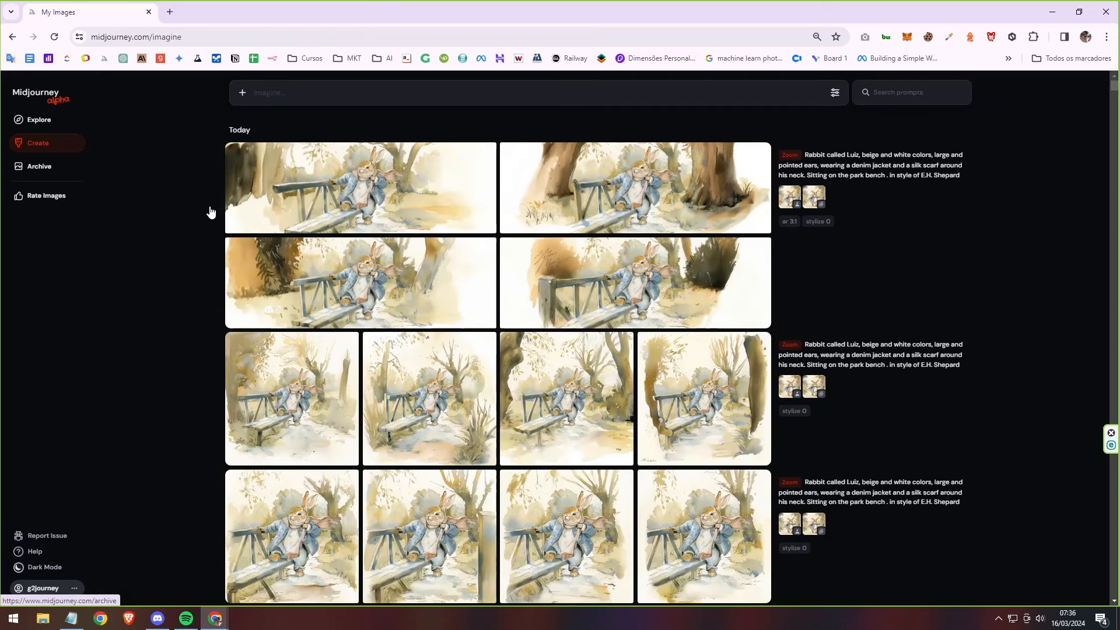
click(63, 170)
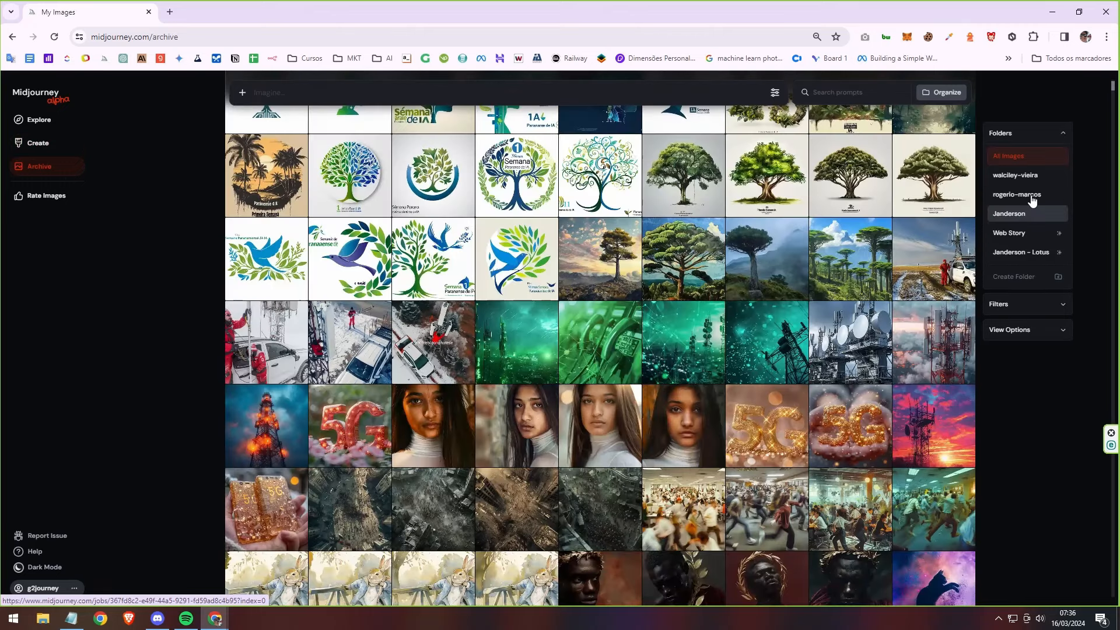
click(1030, 197)
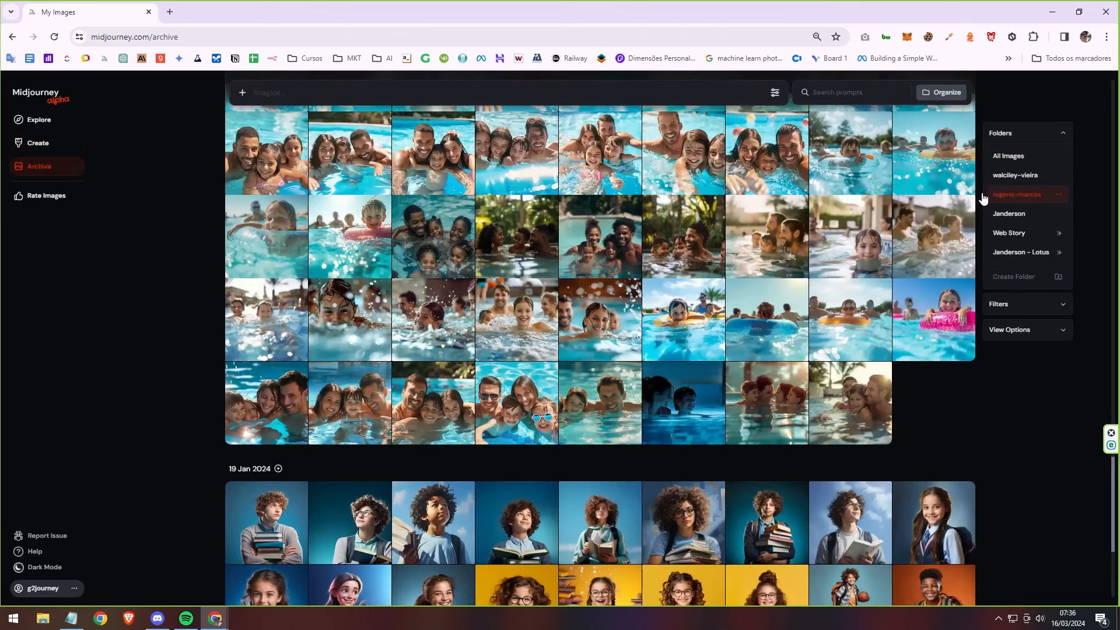
scroll(902, 365, up, 20)
scroll(902, 366, up, 20)
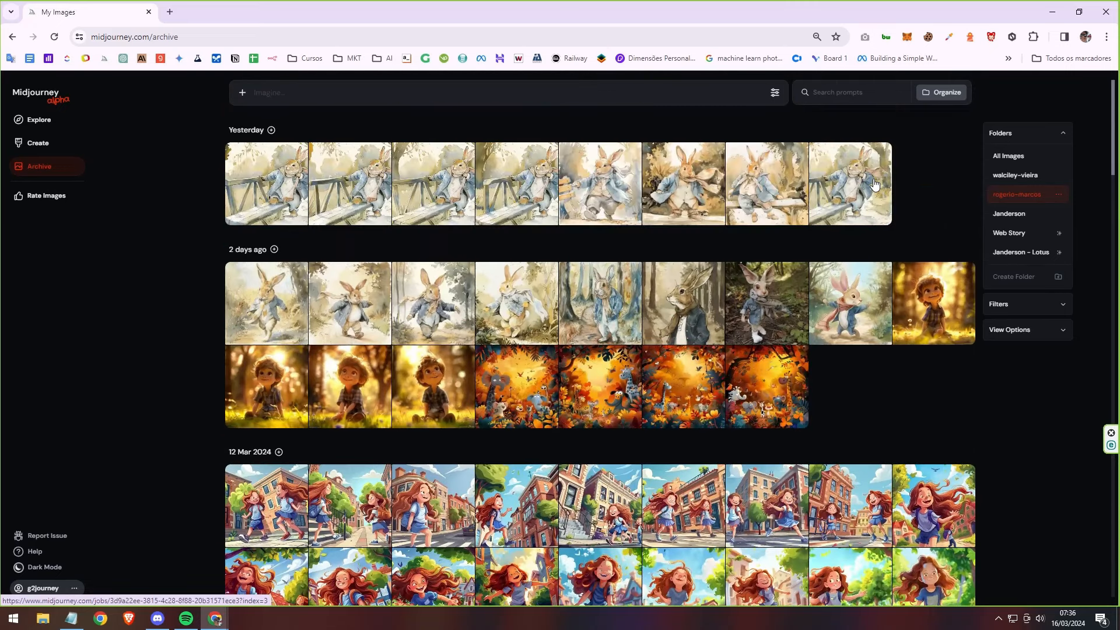
click(874, 185)
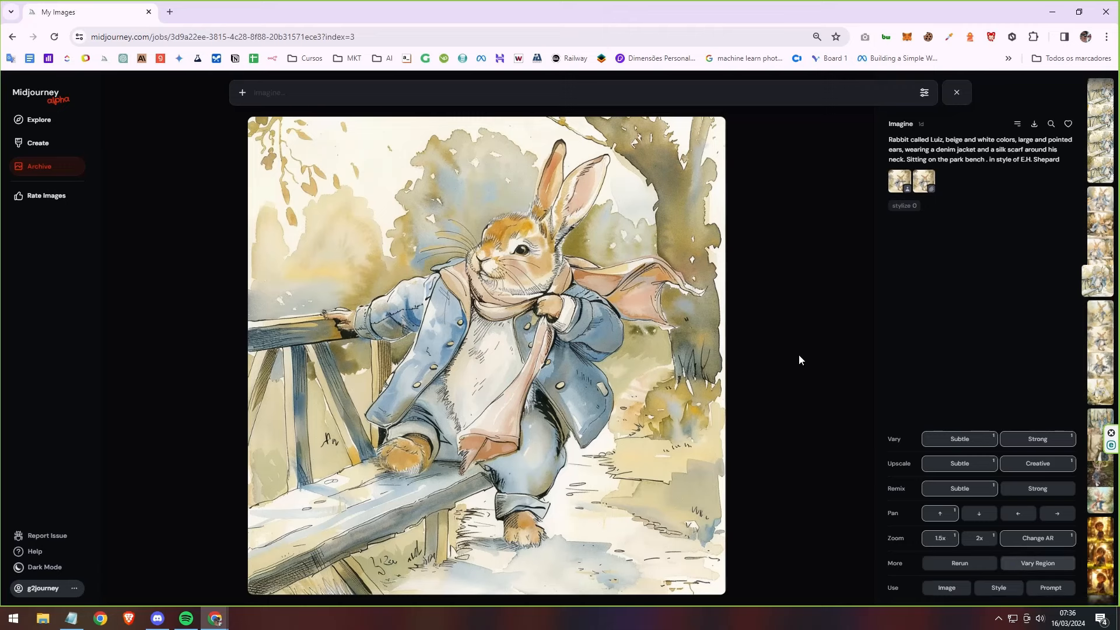
click(1059, 569)
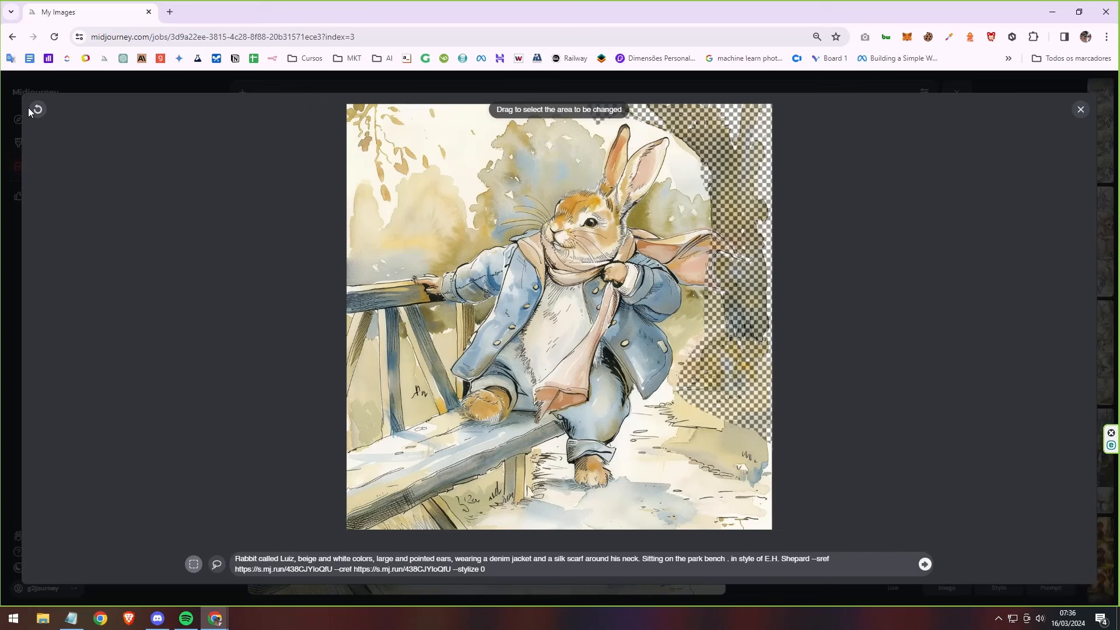
click(1080, 110)
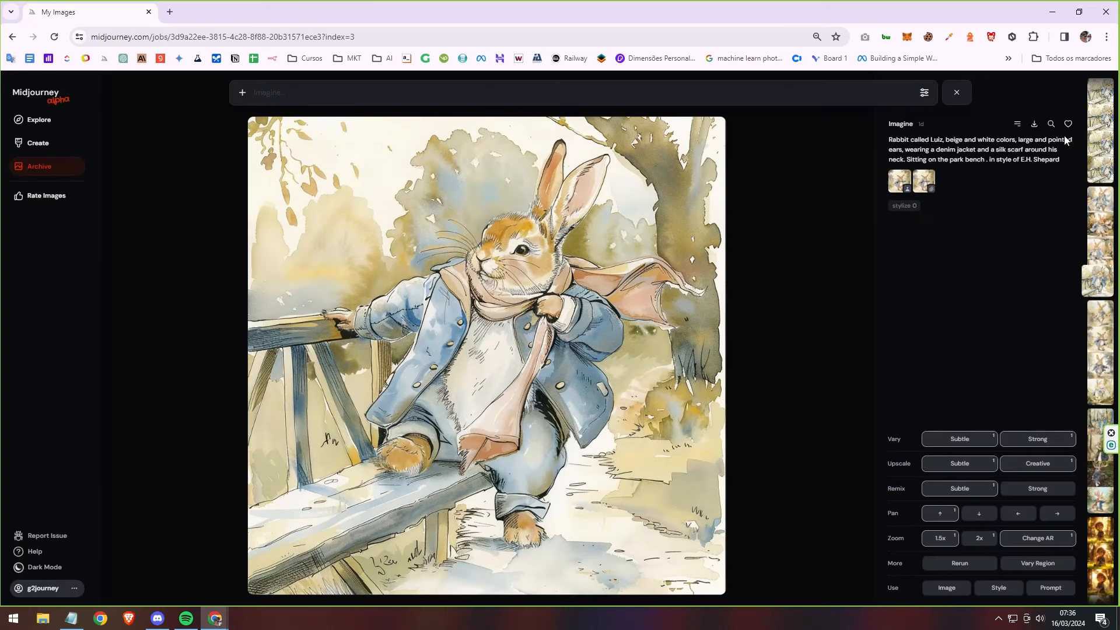
click(138, 125)
click(138, 125)
click(1042, 565)
click(54, 37)
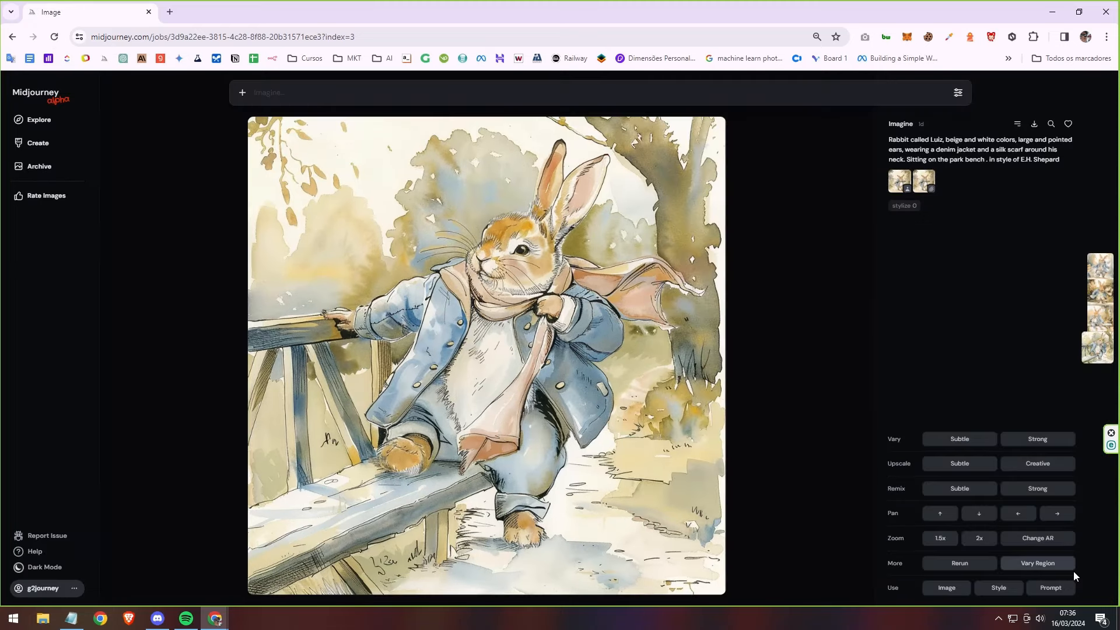
Step: Submit a Vary Region job with the tree, the hanging leaves and the rabbit's lower foot marked, keeping the original prompt, and close the editor
click(1056, 564)
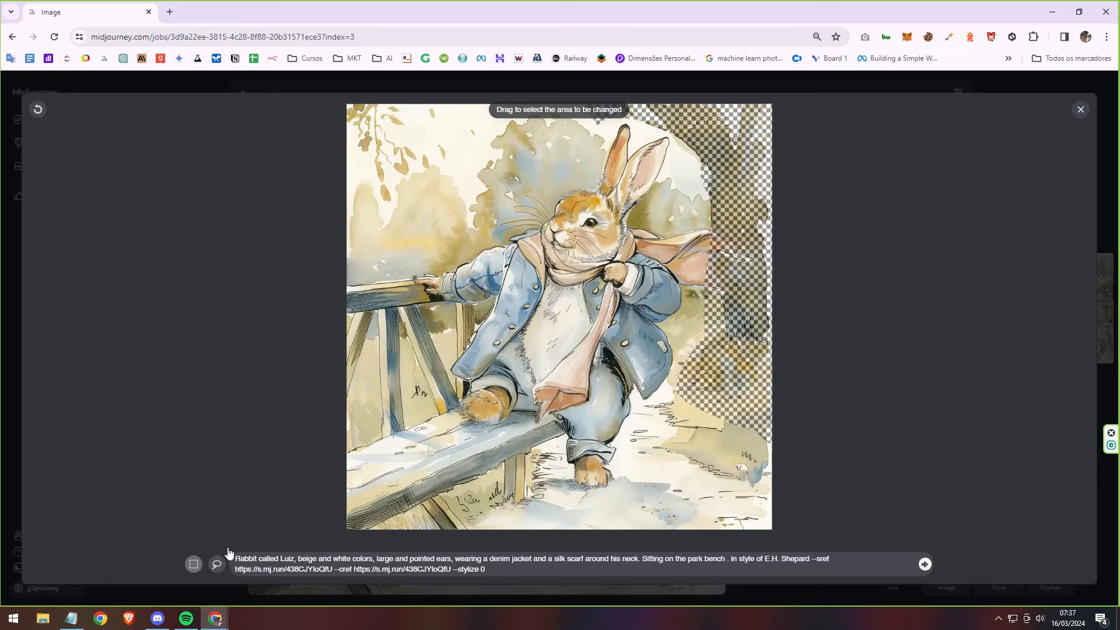
click(195, 564)
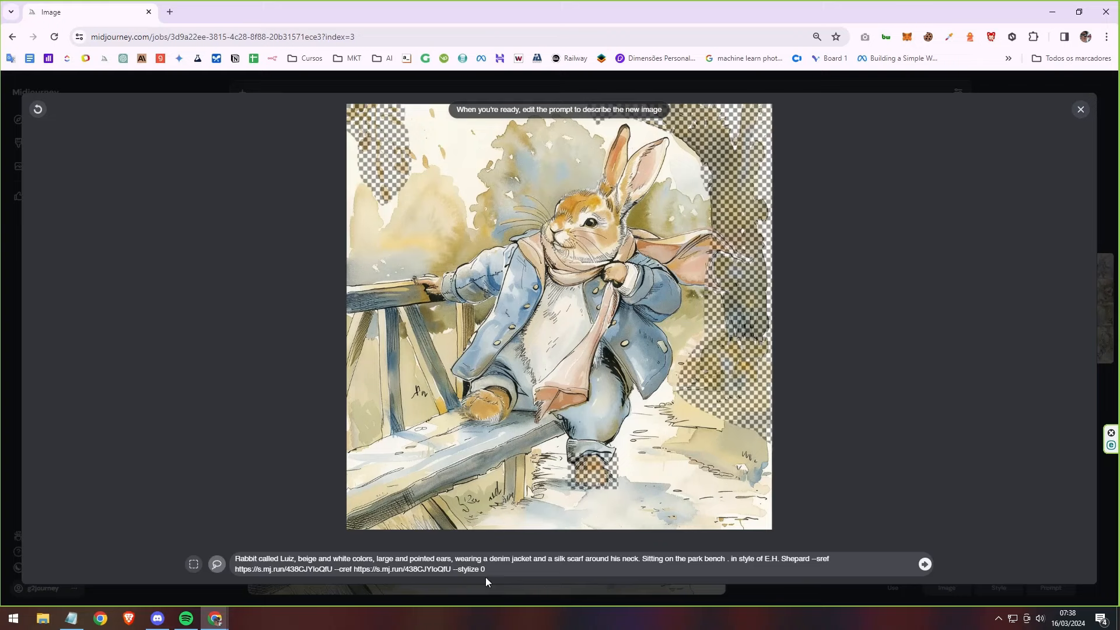
click(925, 564)
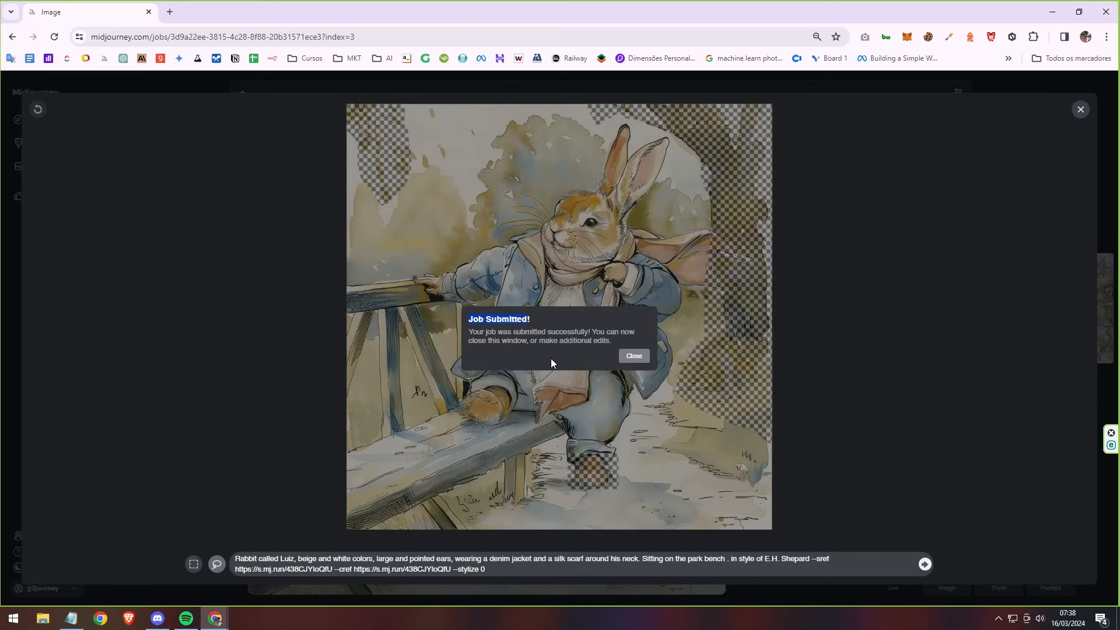
mouse_move(483, 319)
mouse_down()
mouse_move(515, 324)
mouse_move(486, 319)
mouse_up()
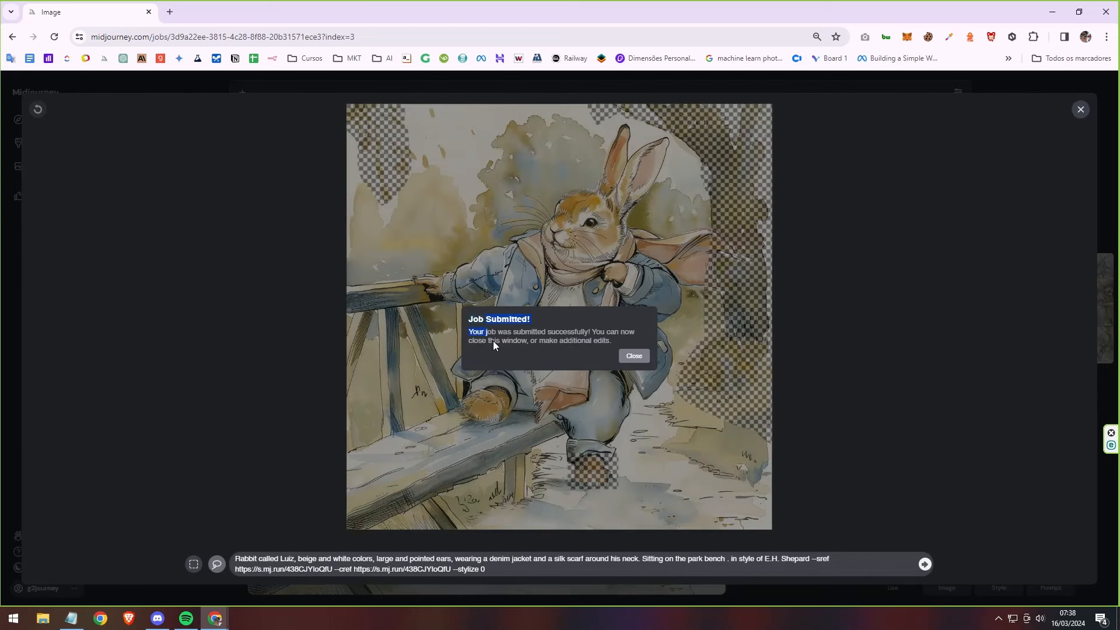
click(633, 356)
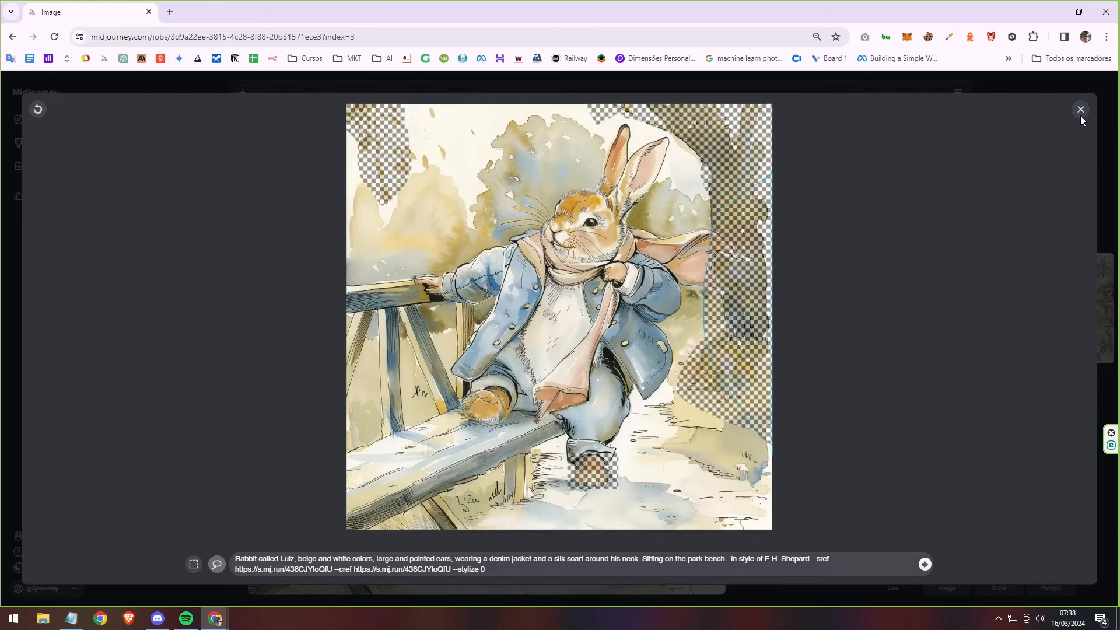
click(1080, 113)
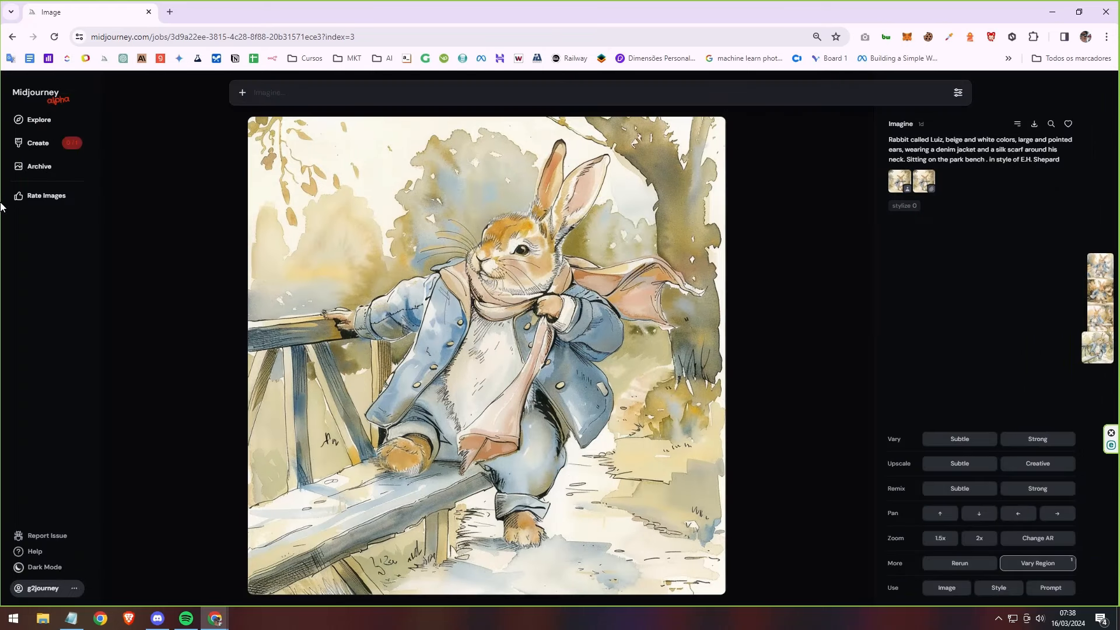
Step: Check the Vary Region job's progress in the Create feed, with a brief visit to the Explore page
click(51, 148)
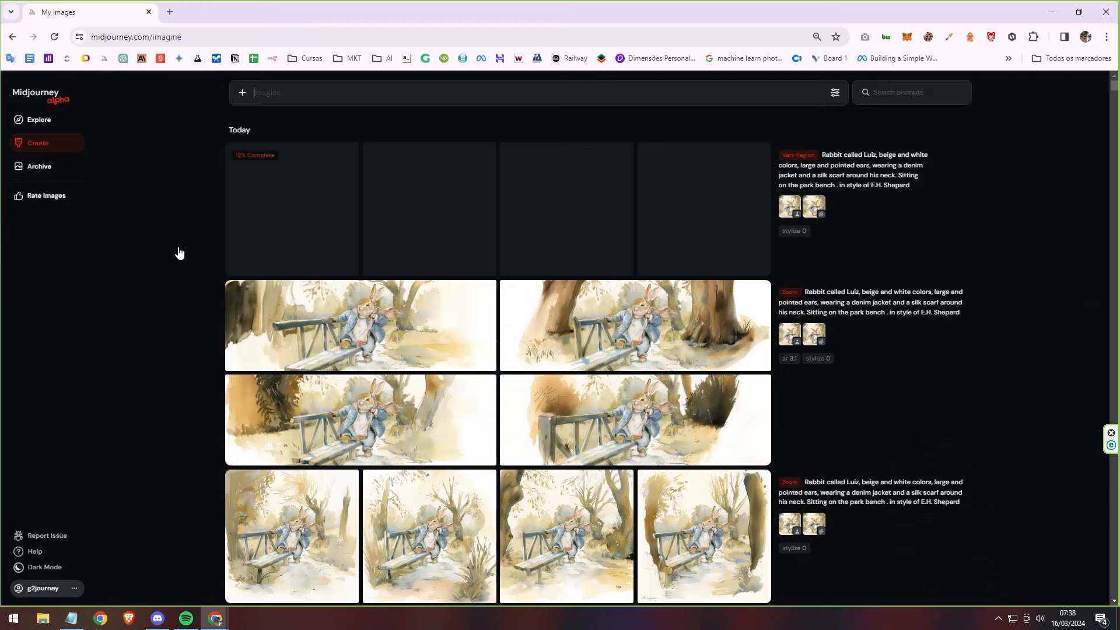
click(41, 120)
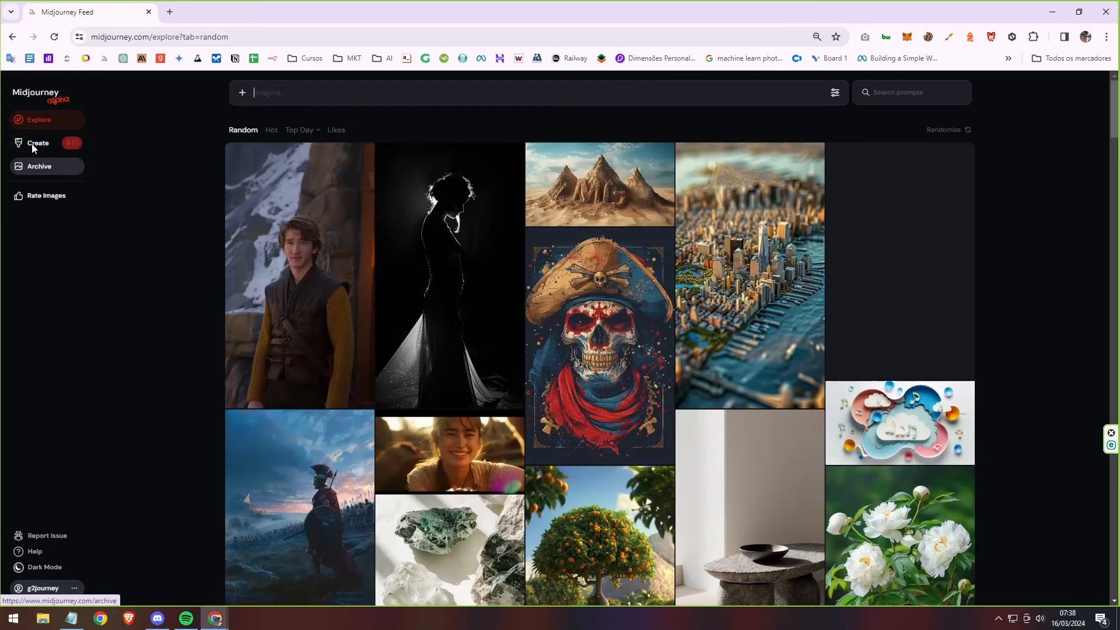
click(31, 143)
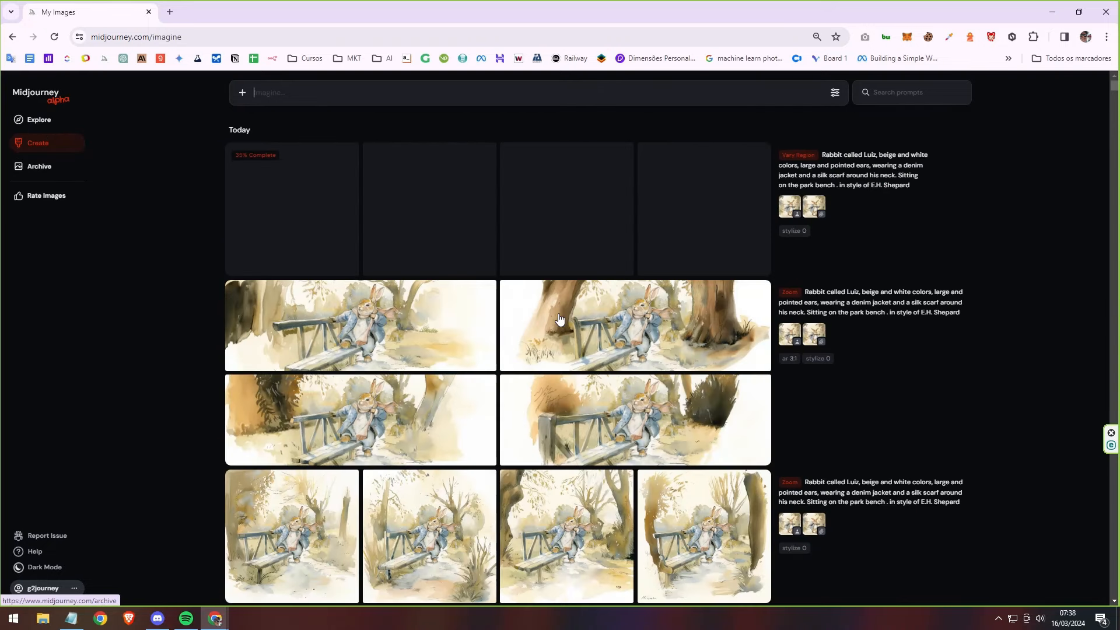
Step: Open the archive and show the images in its second folder
click(37, 171)
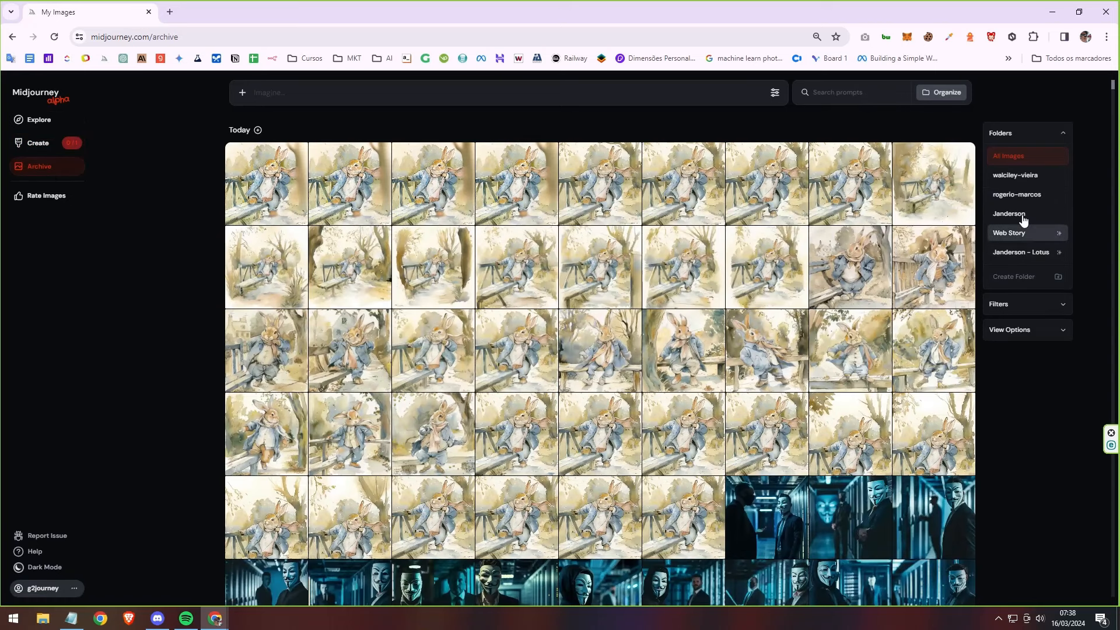
click(1022, 215)
click(1022, 196)
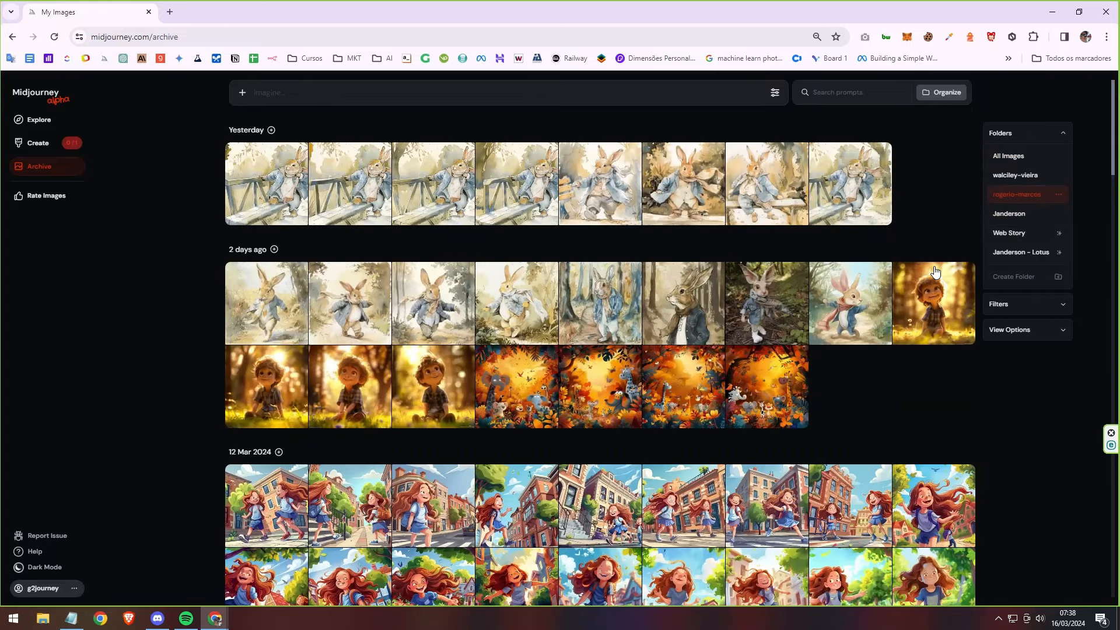
Step: Reopen the last rabbit-on-bench image under Yesterday in the Vary Region editor and undo the hanging-leaves and lower-foot selections
click(859, 201)
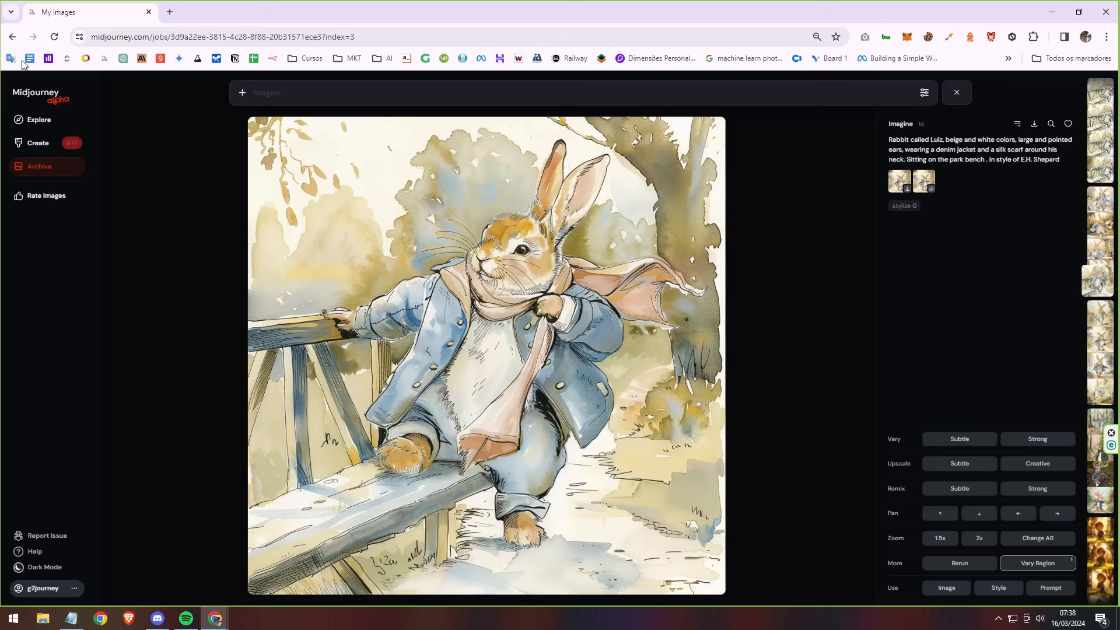
key(F5)
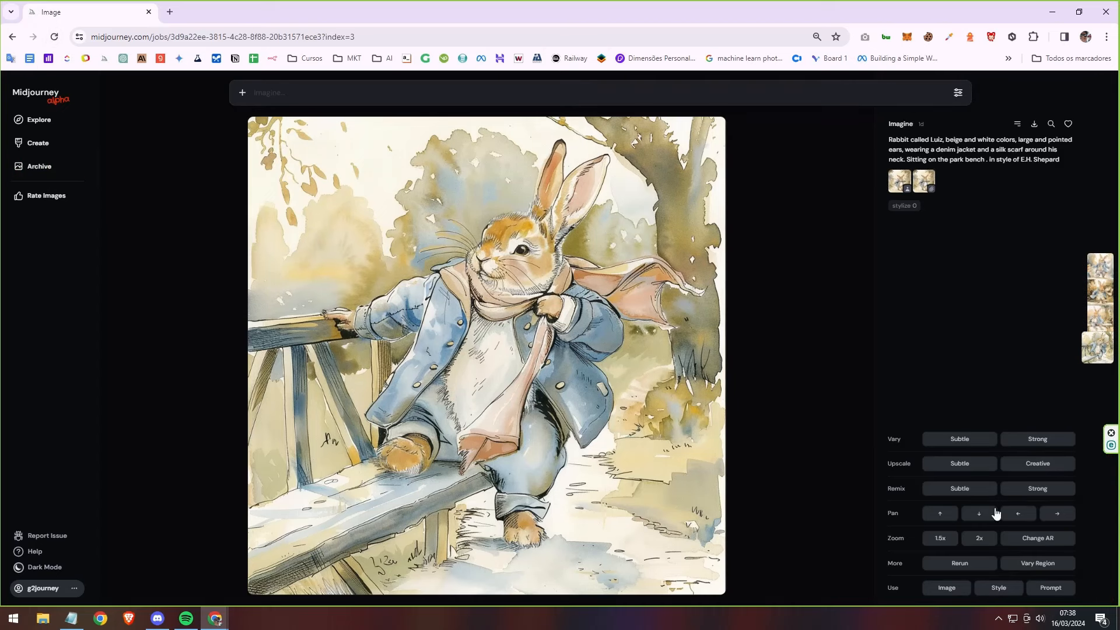
click(1049, 562)
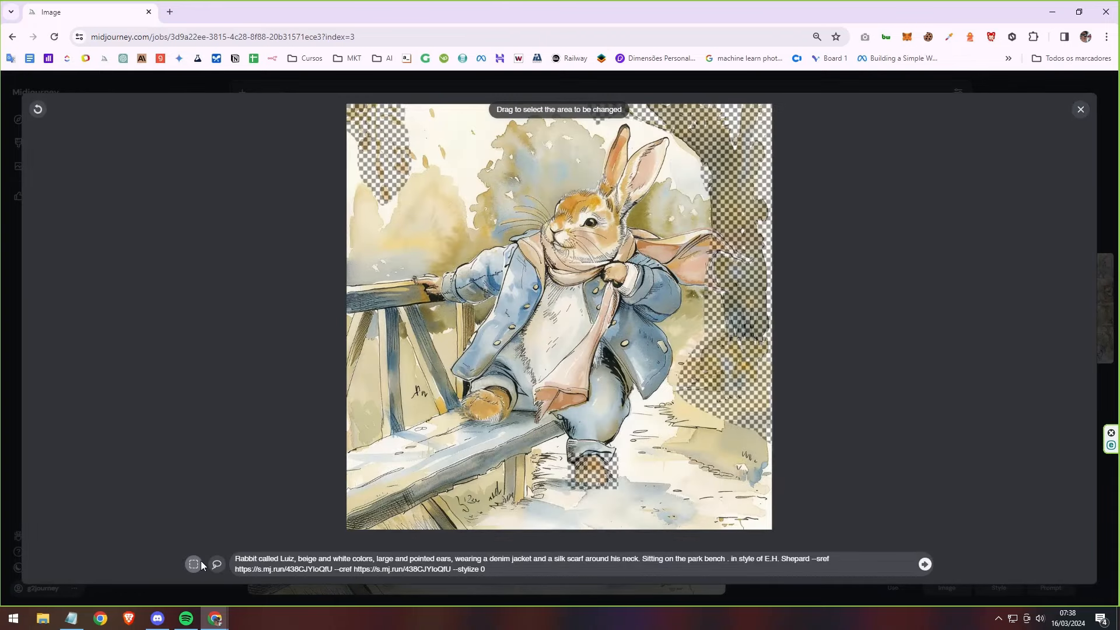
click(38, 110)
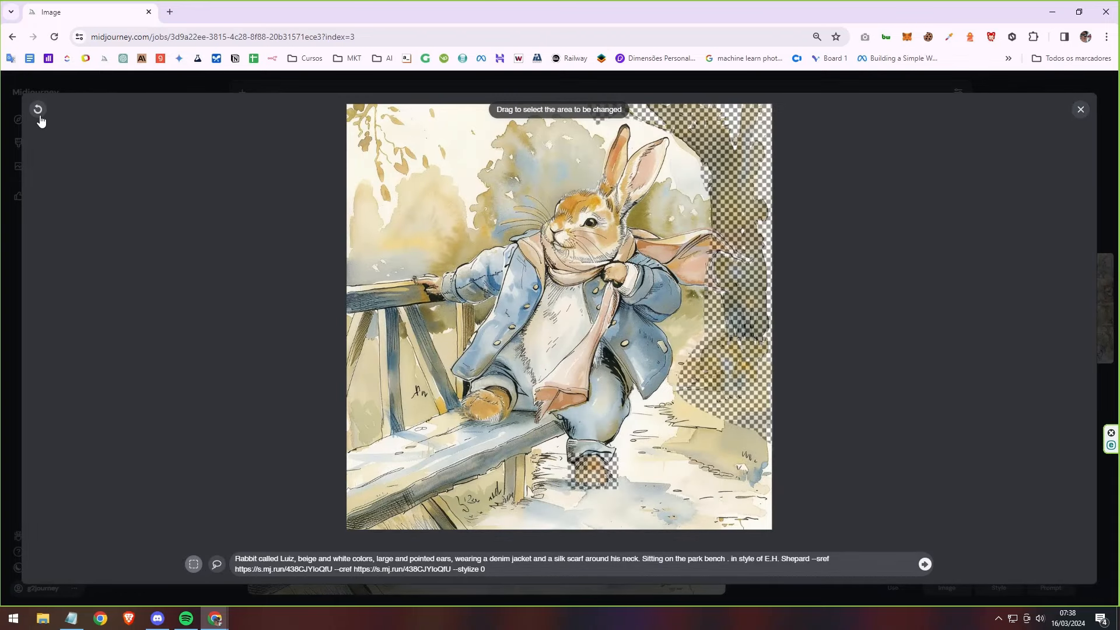
click(38, 114)
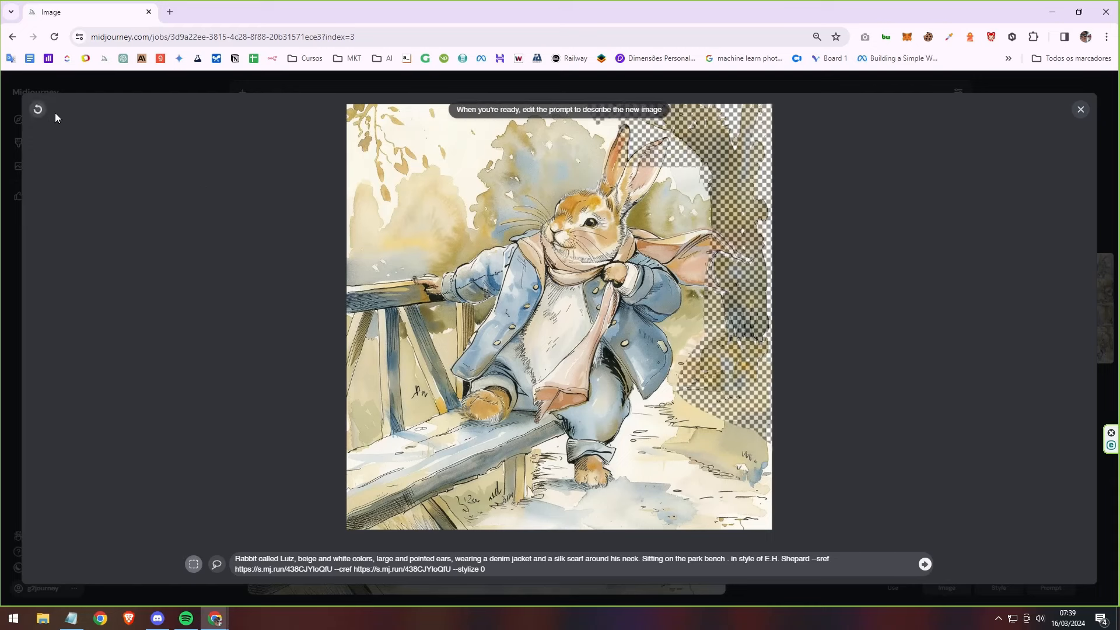
Step: Undo the trial rectangles and the remaining tree selections, and close the Vary Region editor without submitting
click(36, 110)
click(34, 113)
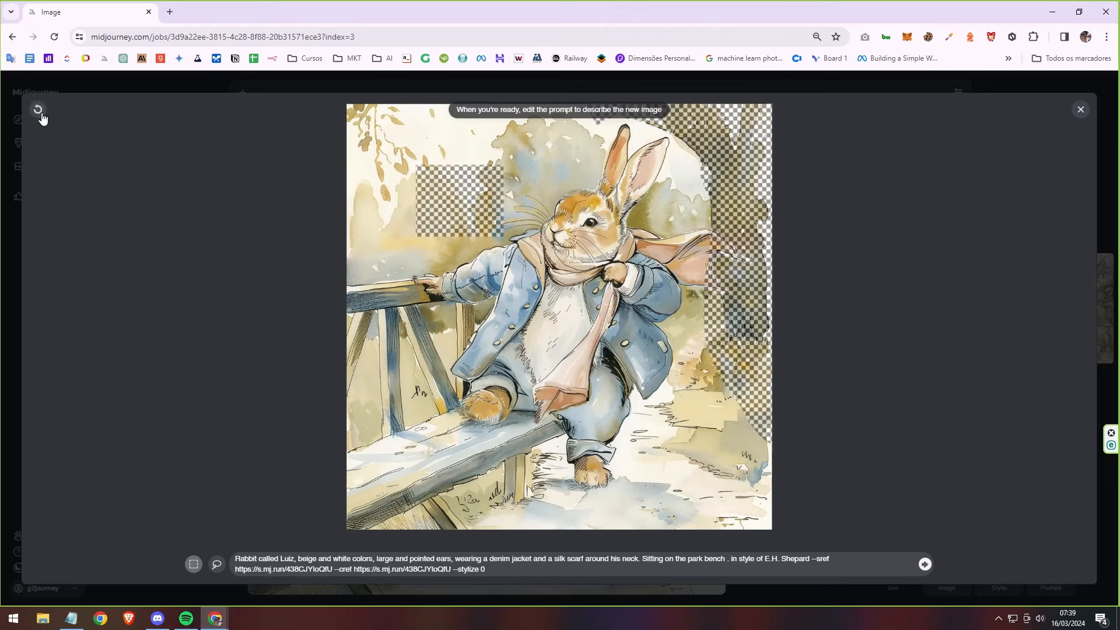
click(38, 111)
click(37, 109)
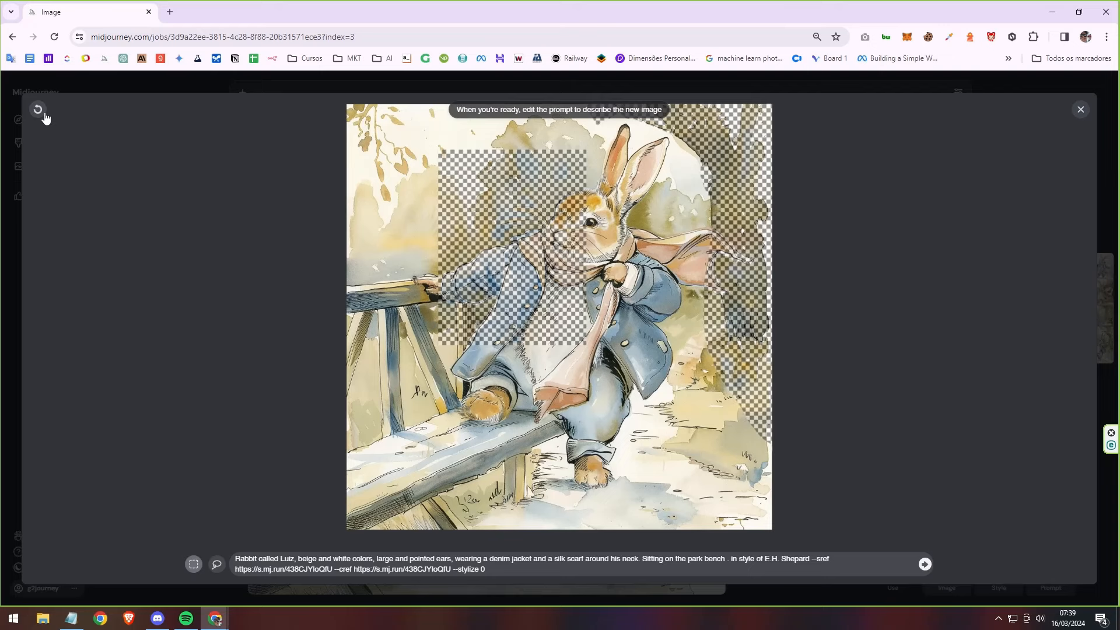
click(38, 111)
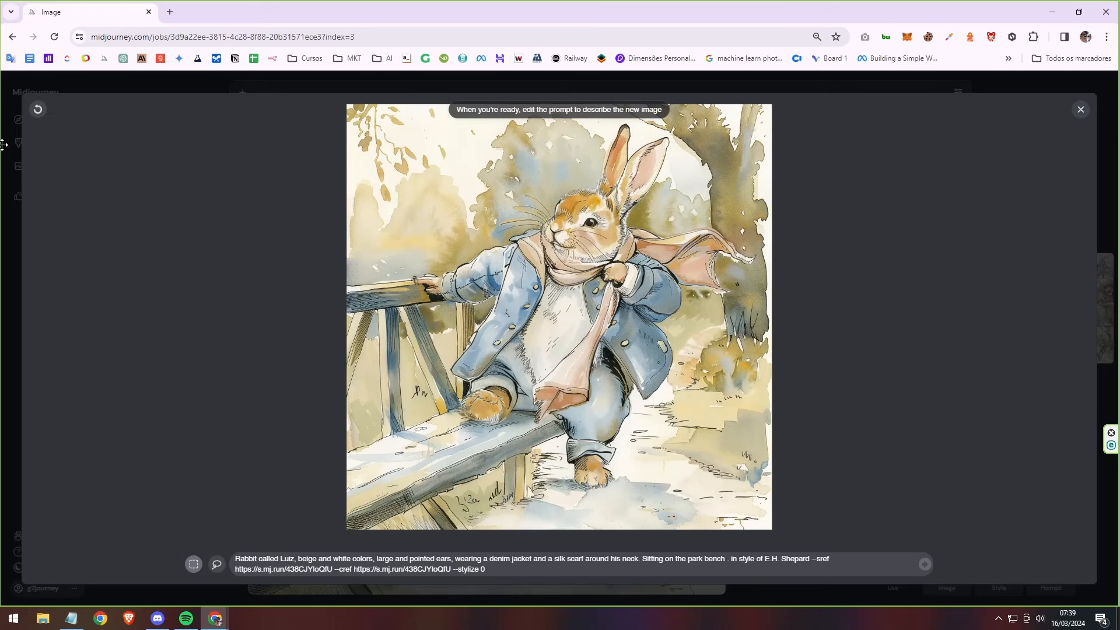
click(1080, 110)
Step: Open the newest Vary Region job from the Create feed and compare its four rabbit images, ending on the last one
click(35, 144)
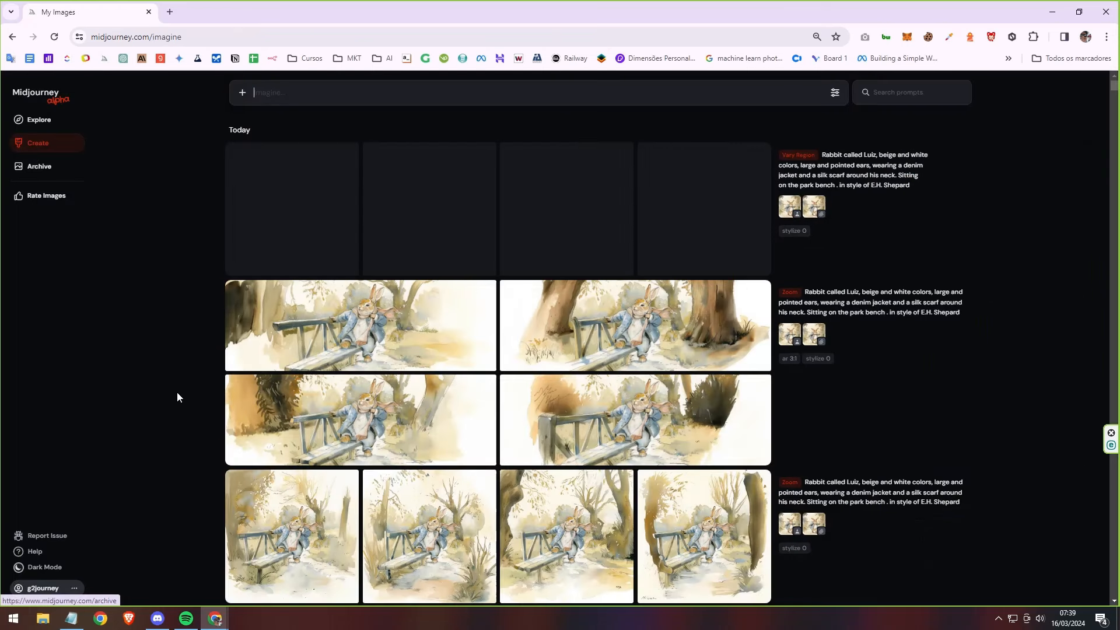
click(713, 241)
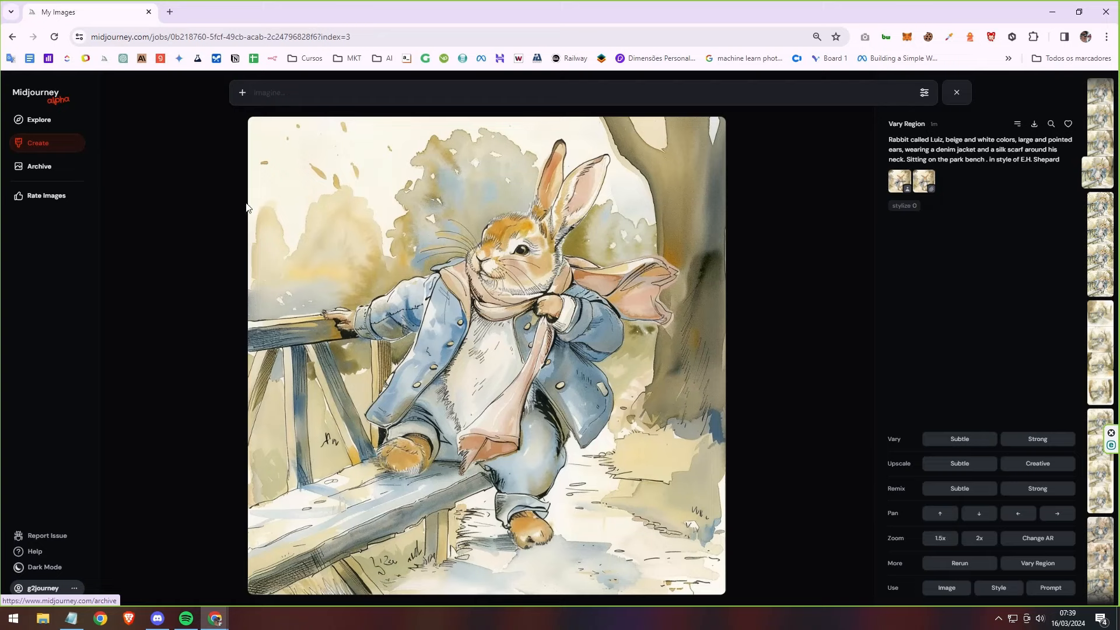
click(1100, 148)
click(1103, 126)
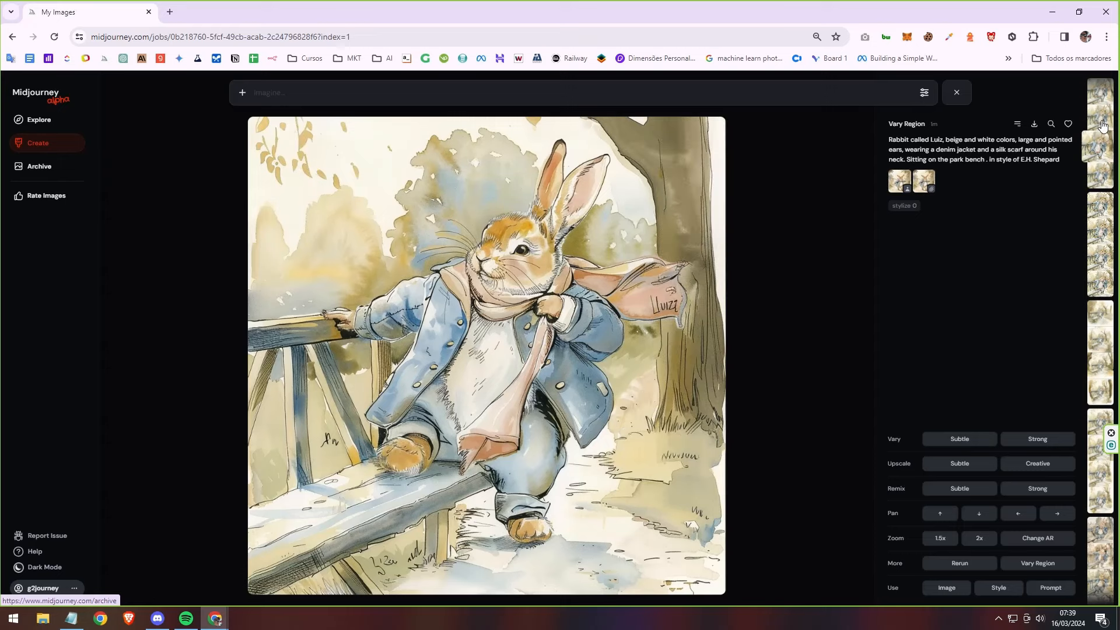
click(1104, 92)
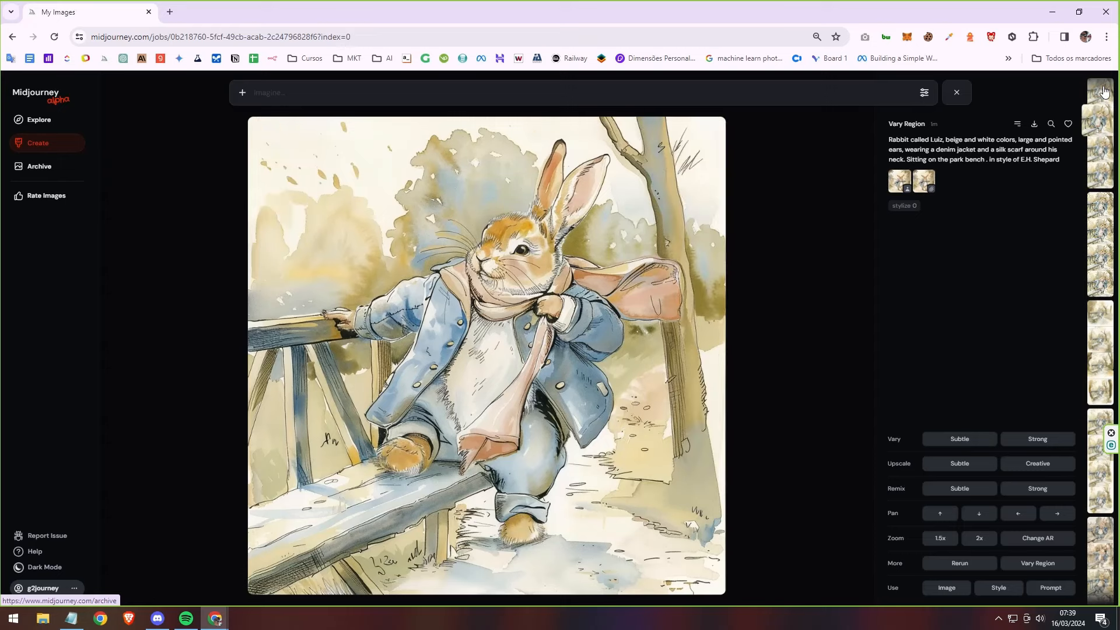
click(1105, 124)
click(1102, 182)
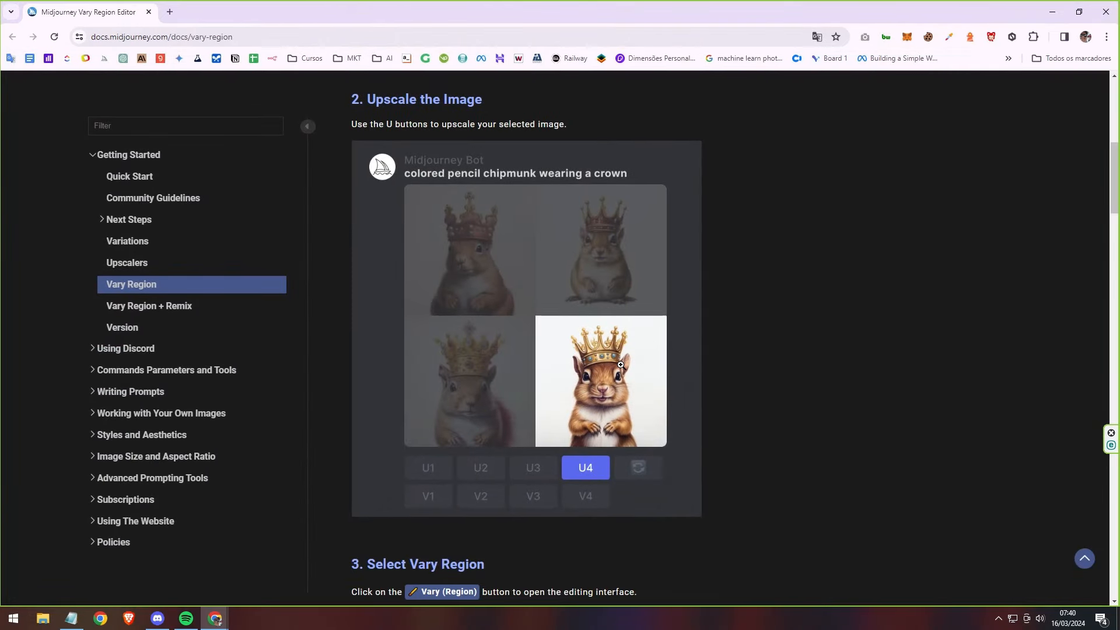
Step: Read the Midjourney documentation on how to use Vary Region, from generating an image to viewing the results
scroll(573, 408, up, 5)
scroll(573, 431, down, 2)
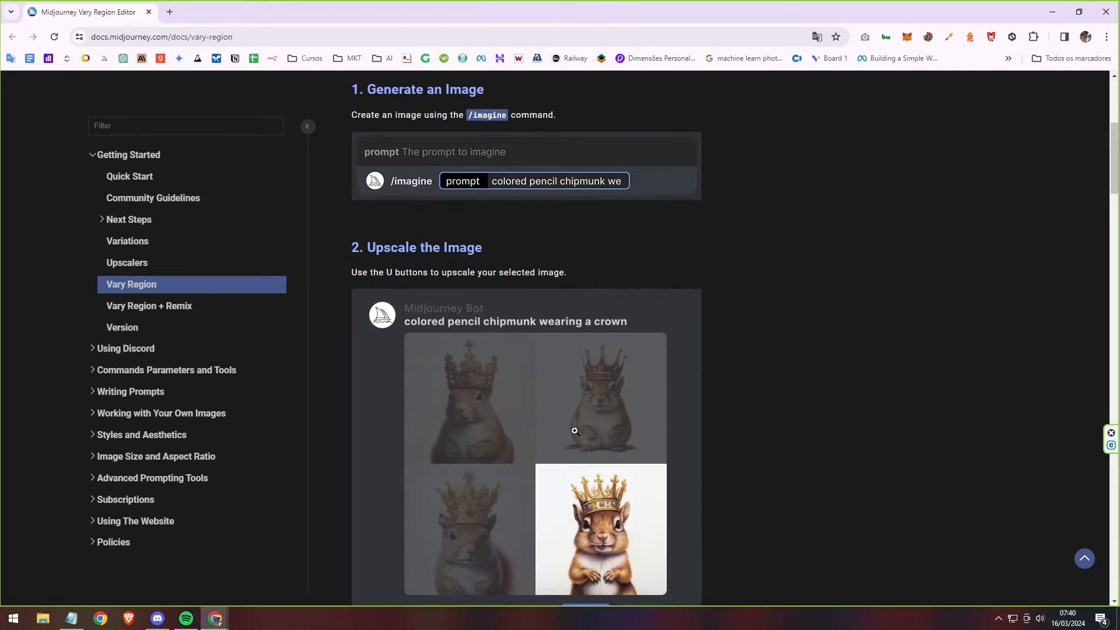
scroll(575, 431, up, 5)
scroll(578, 433, down, 2)
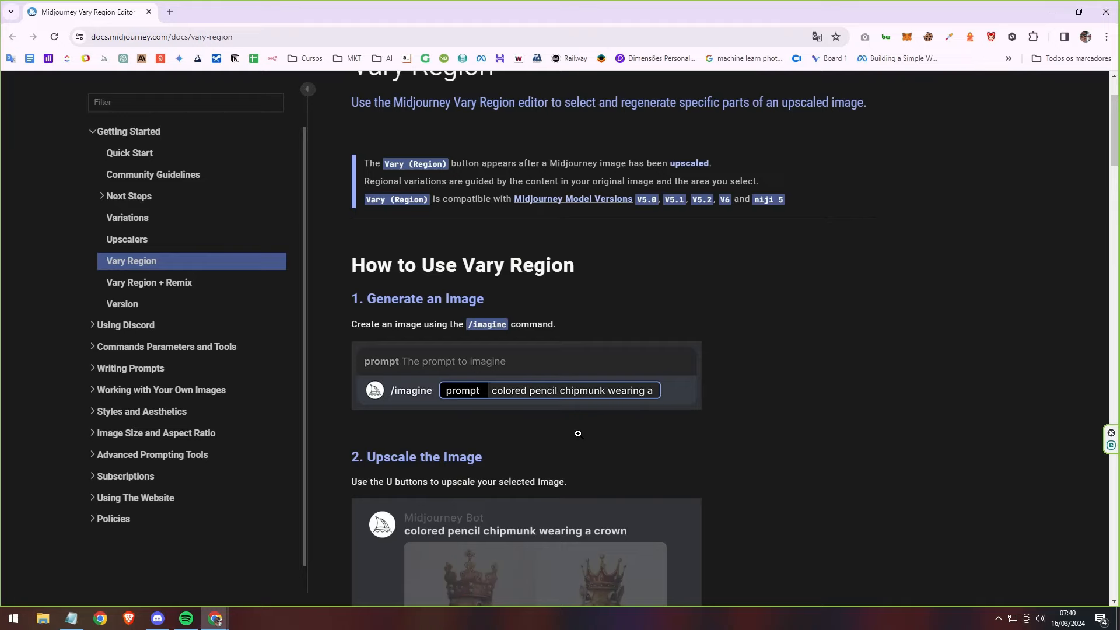
scroll(578, 434, down, 8)
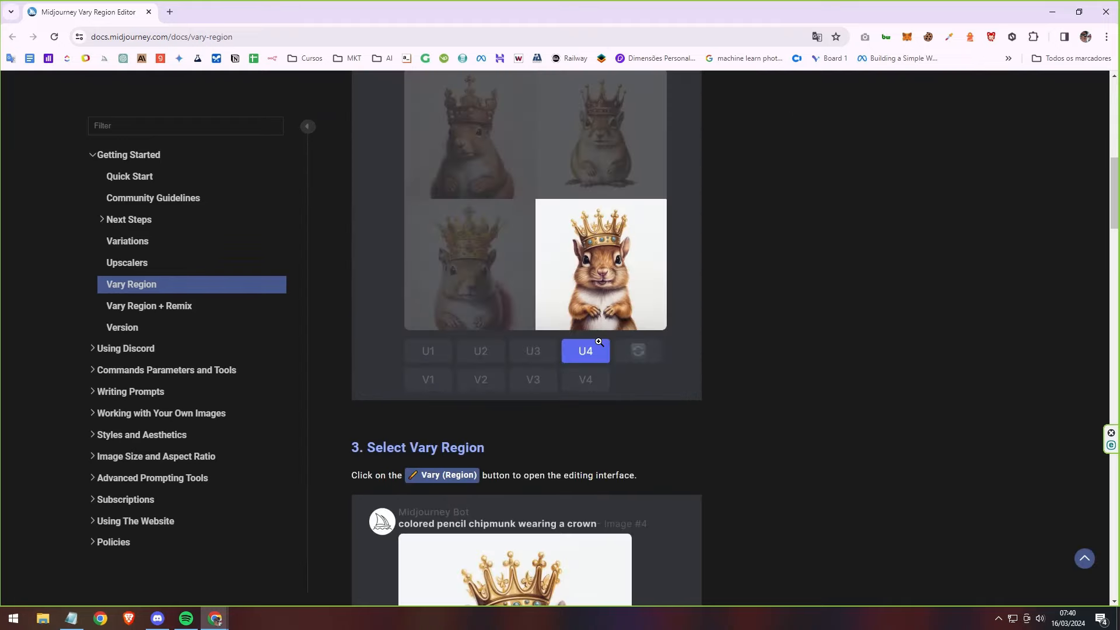
scroll(679, 337, down, 2)
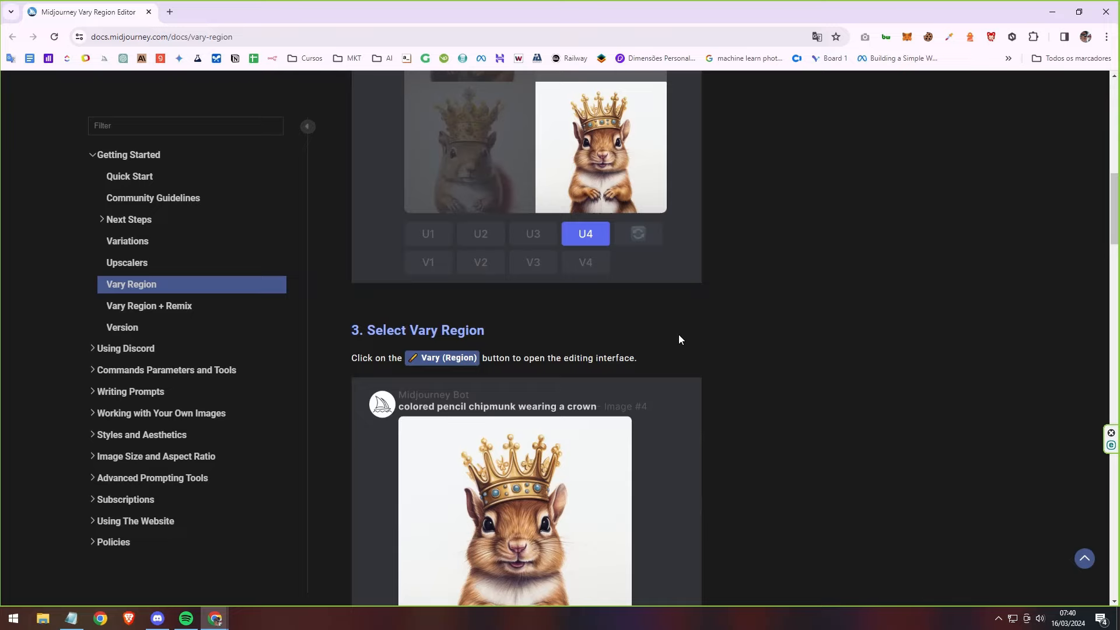
scroll(679, 339, down, 3)
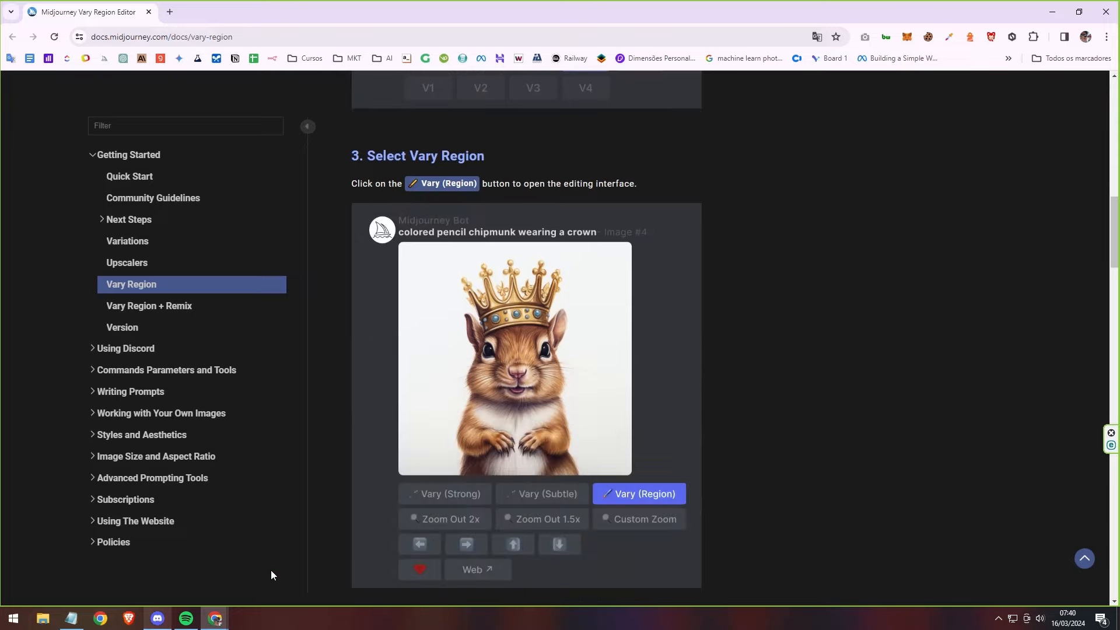
scroll(632, 420, down, 5)
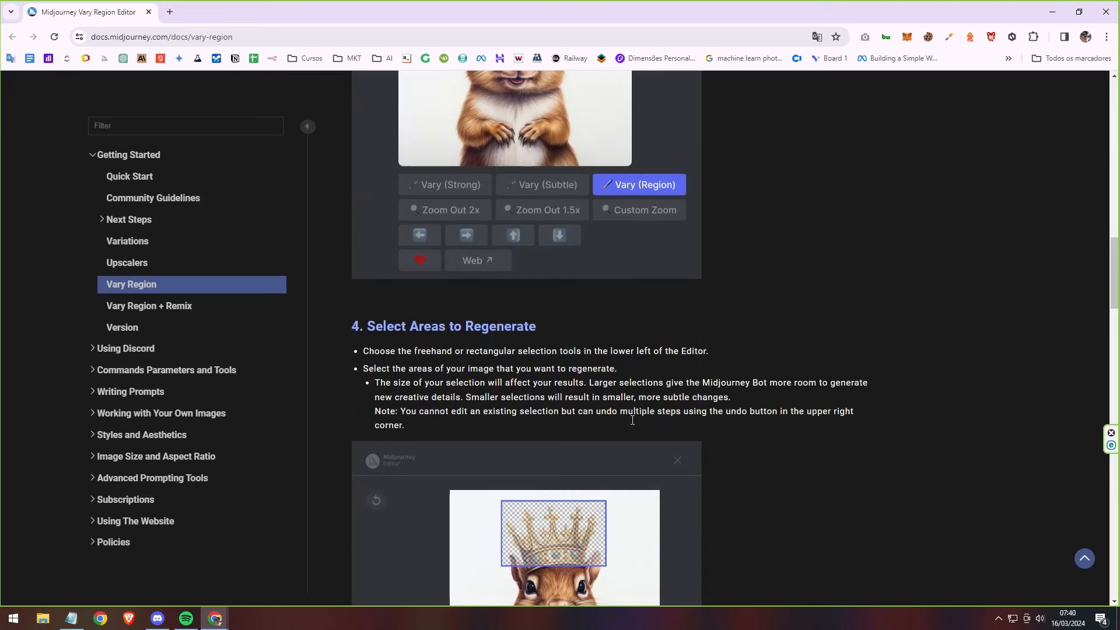
scroll(701, 378, down, 3)
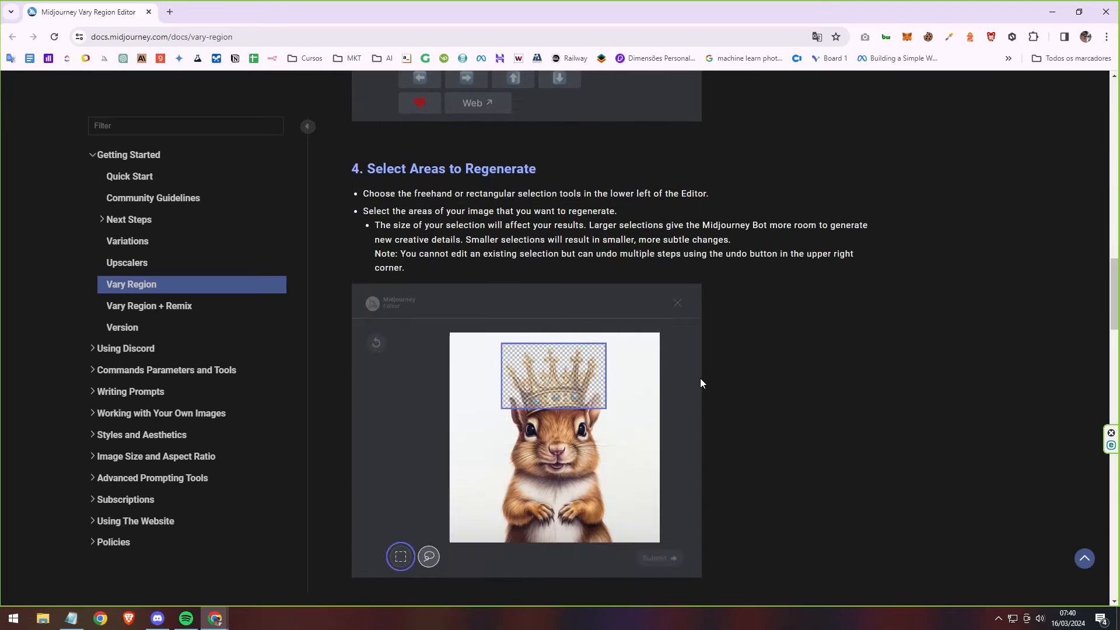
scroll(701, 379, down, 5)
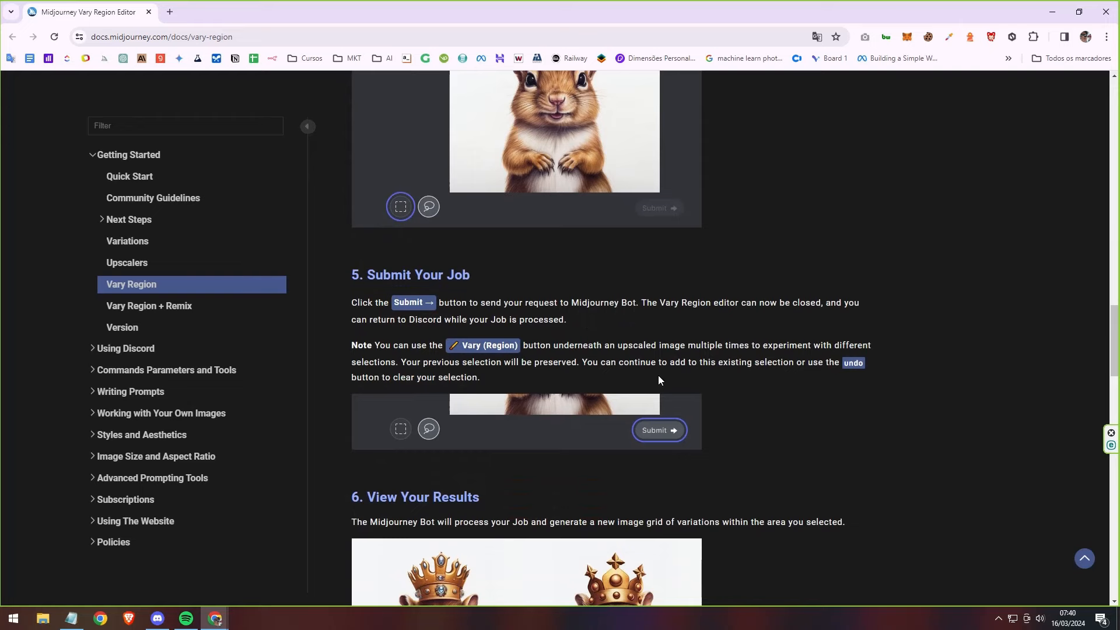
scroll(659, 380, down, 2)
scroll(738, 437, down, 3)
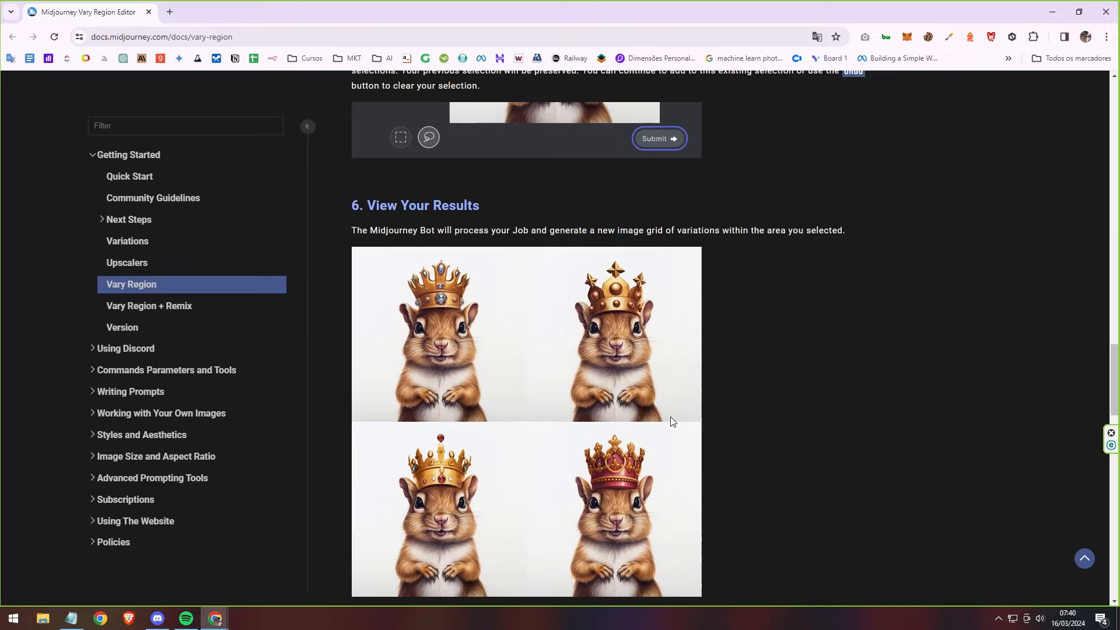
Step: Examine the documentation's Vary Region examples, comparing upscaled image, selection and result for the candy brooches and the house drawing
scroll(671, 416, down, 4)
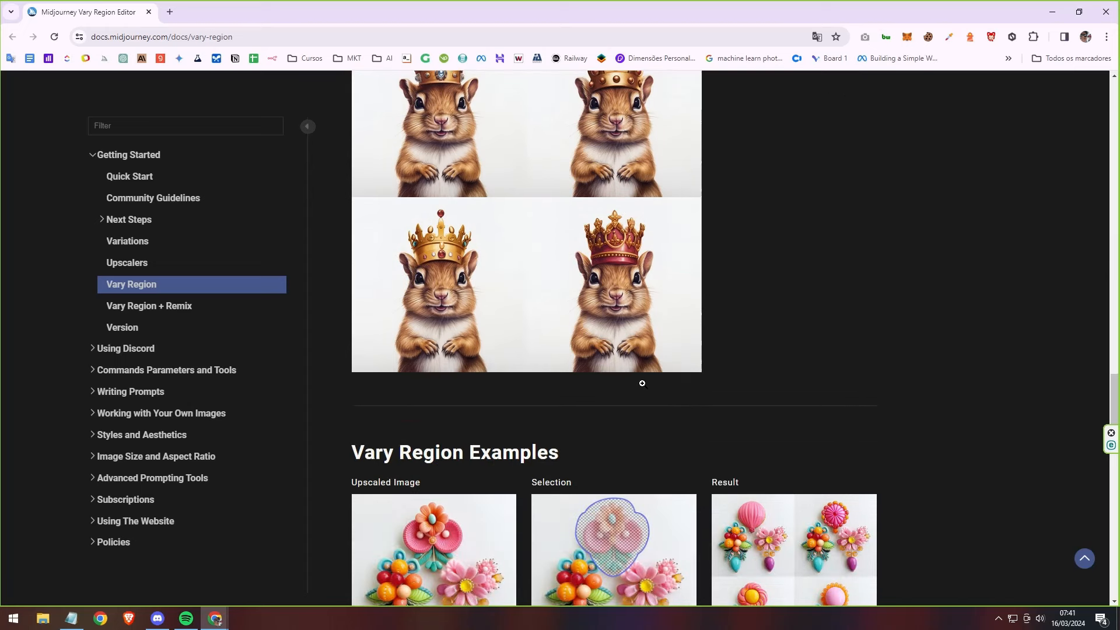
scroll(643, 383, down, 4)
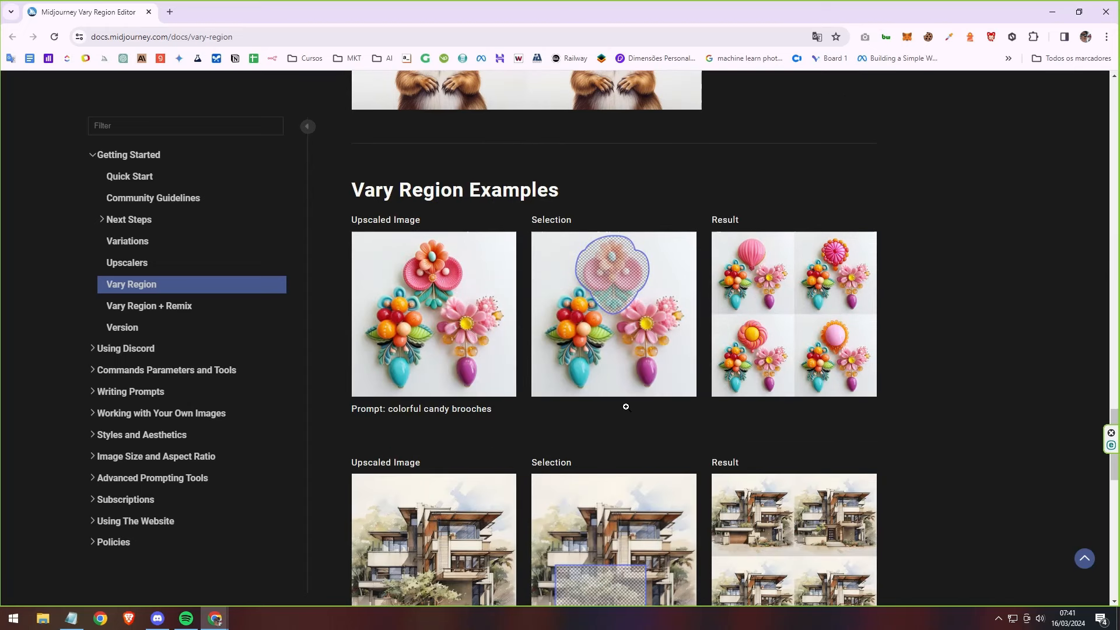
scroll(626, 407, up, 1)
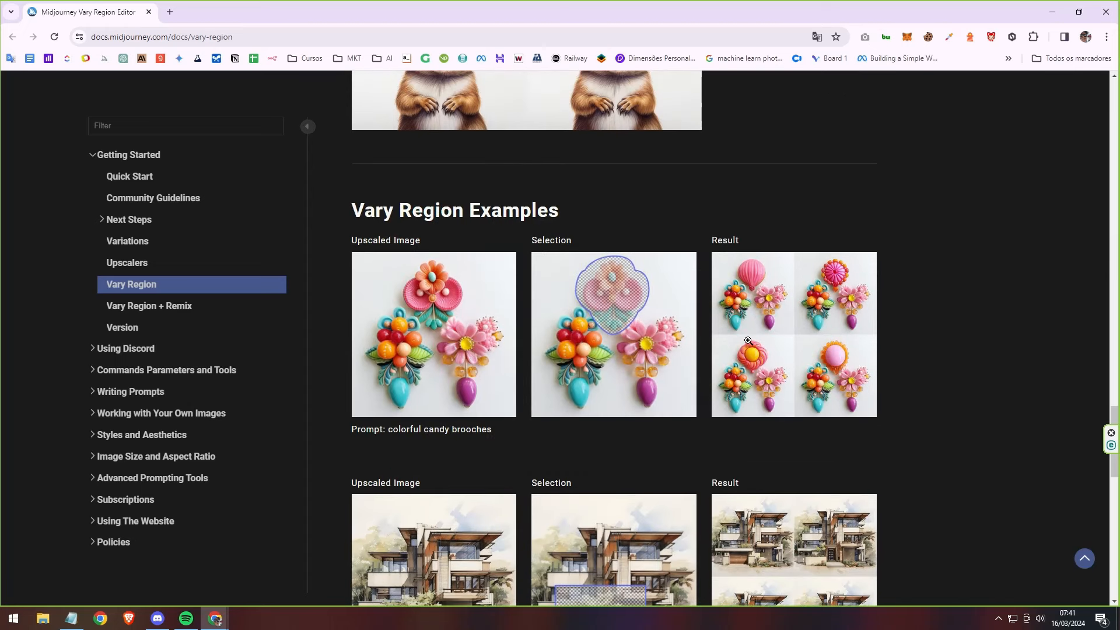
scroll(746, 362, down, 1)
scroll(741, 378, down, 10)
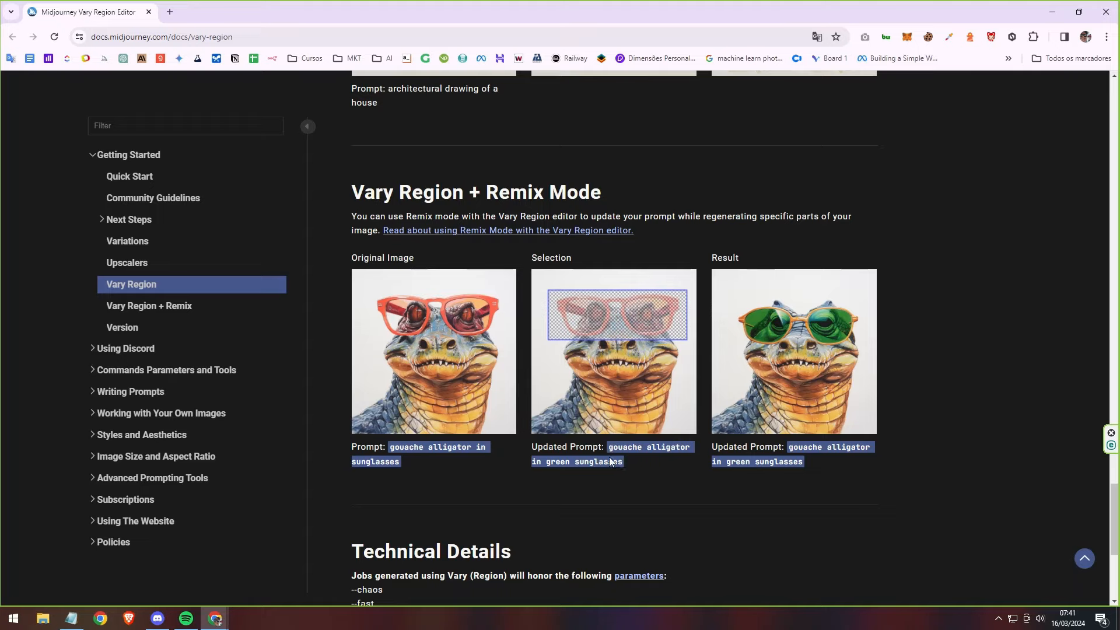
Step: Highlight the sunglasses wording in the Vary Region + Remix Mode alligator prompts and read the Technical Details parameters
double_click(399, 465)
double_click(568, 465)
click(730, 470)
drag(726, 470, 800, 464)
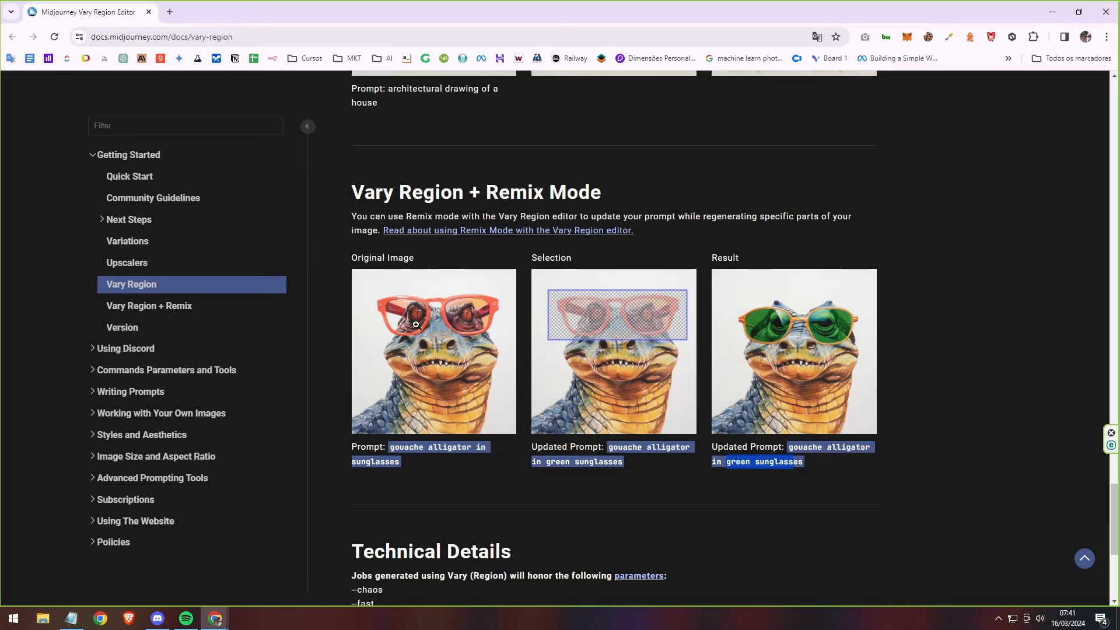
scroll(564, 493, down, 5)
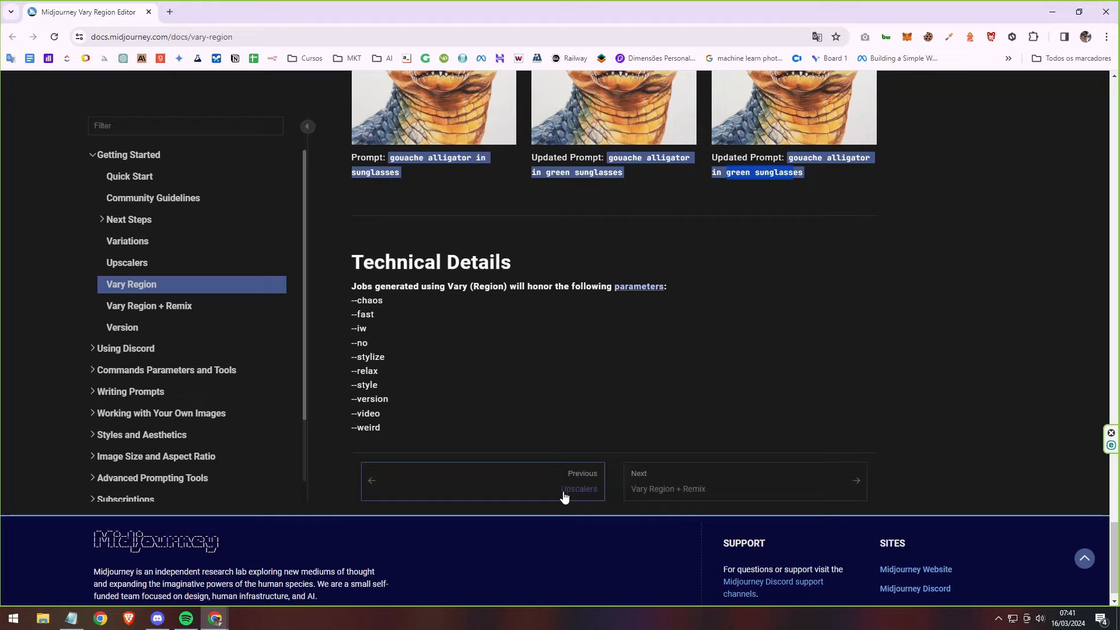
Step: Review the Vary Region documentation page once more, from its introduction through the examples to the Remix Mode section
scroll(564, 496, up, 20)
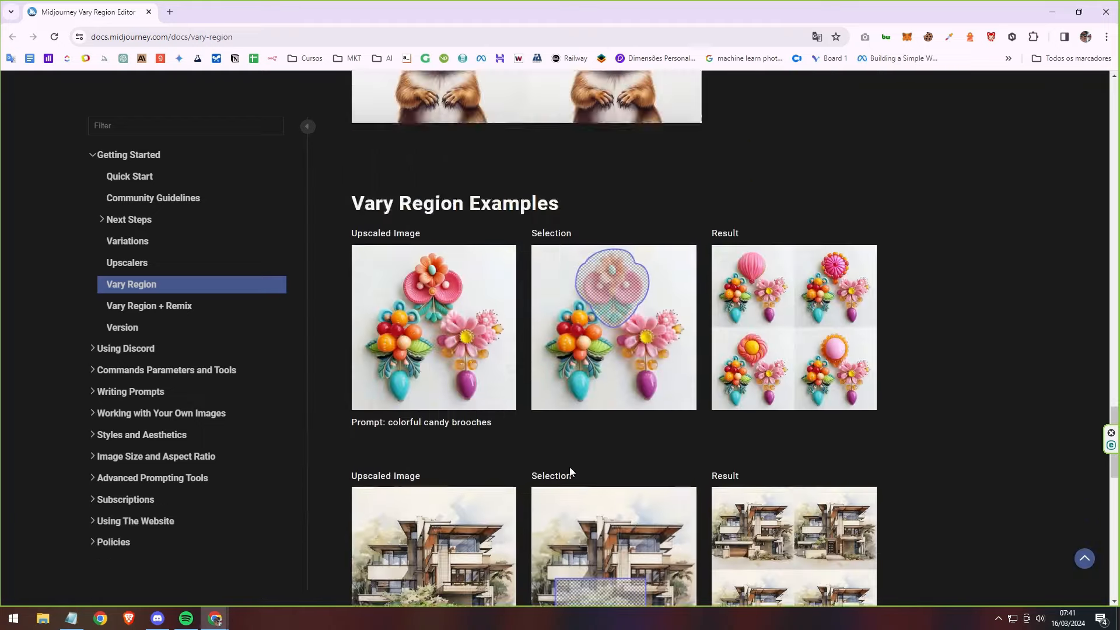
scroll(604, 459, up, 15)
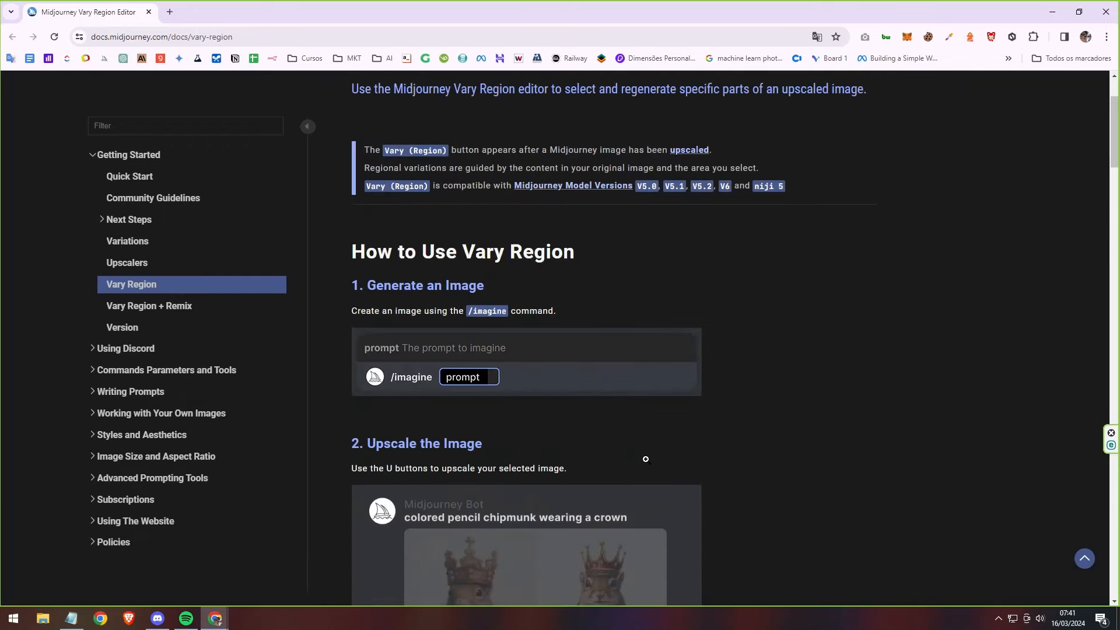
scroll(645, 459, up, 3)
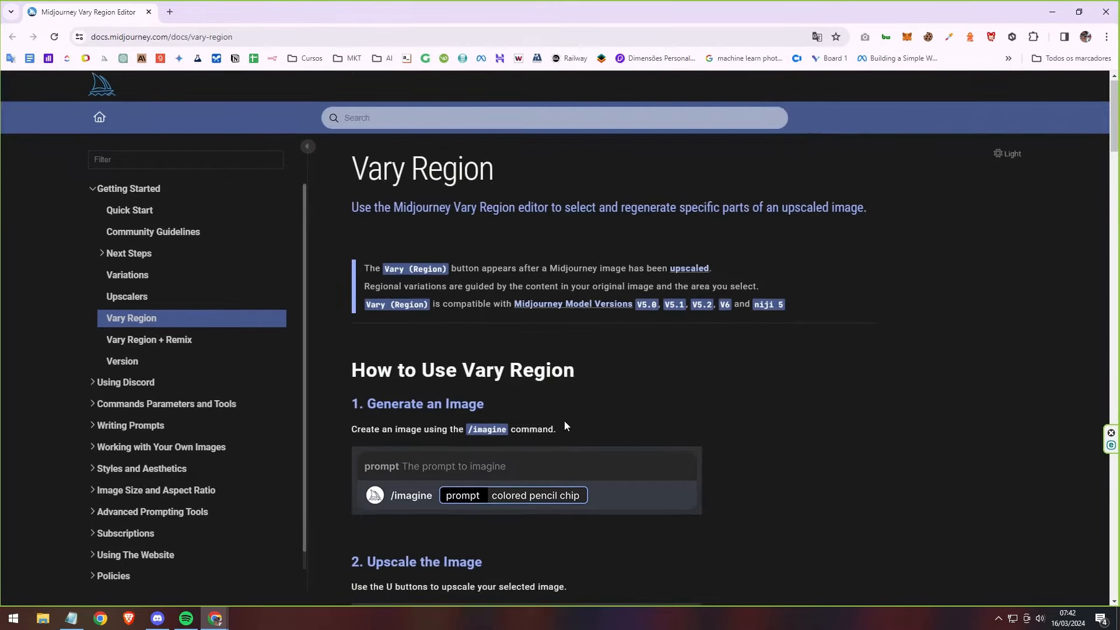
scroll(565, 421, down, 10)
scroll(591, 440, down, 20)
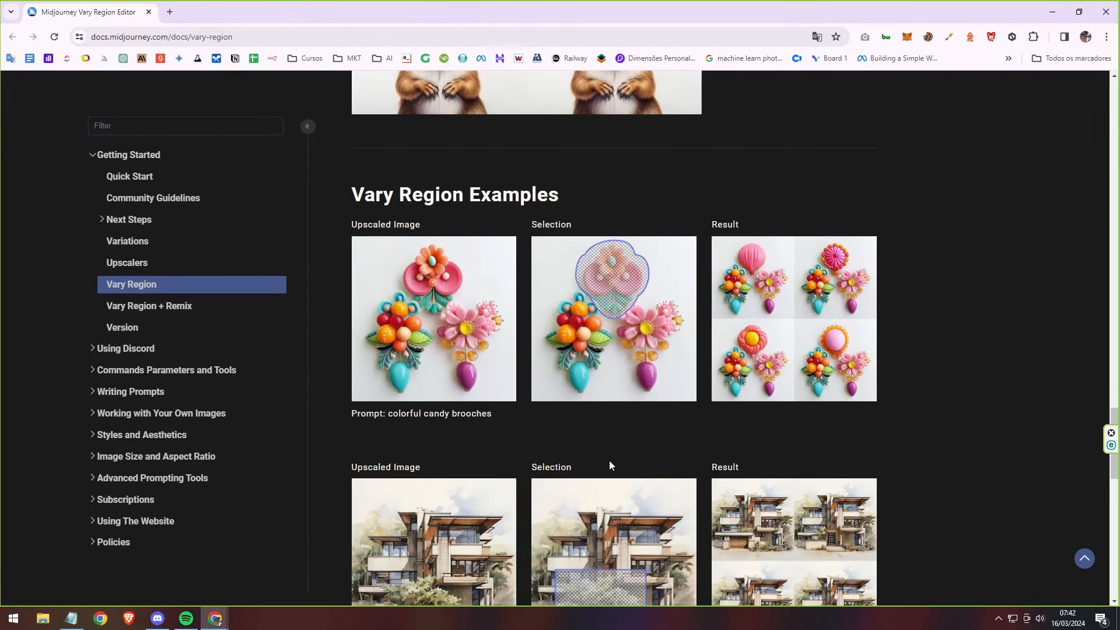
scroll(607, 471, down, 1)
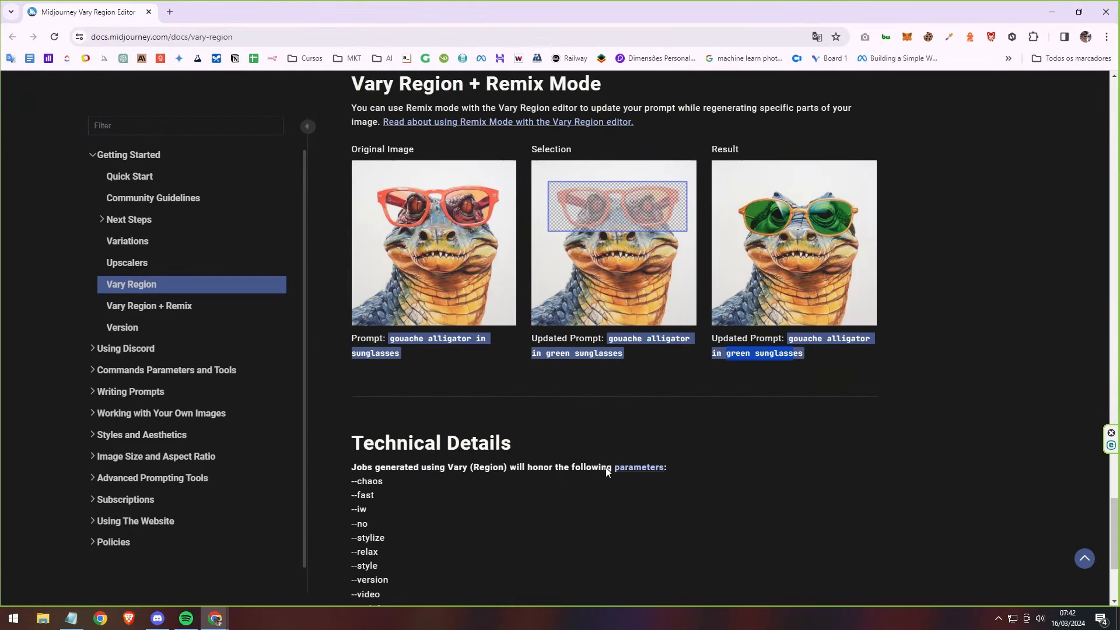
scroll(511, 314, up, 2)
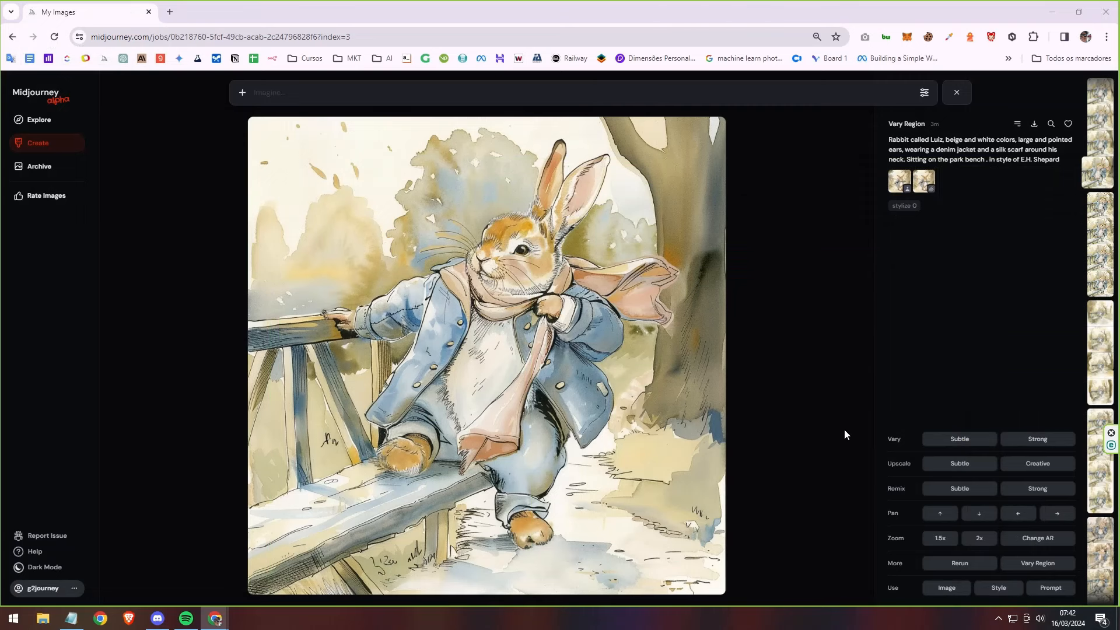
Step: Leave the Vary Region result and show the Explore feed of community images
click(52, 126)
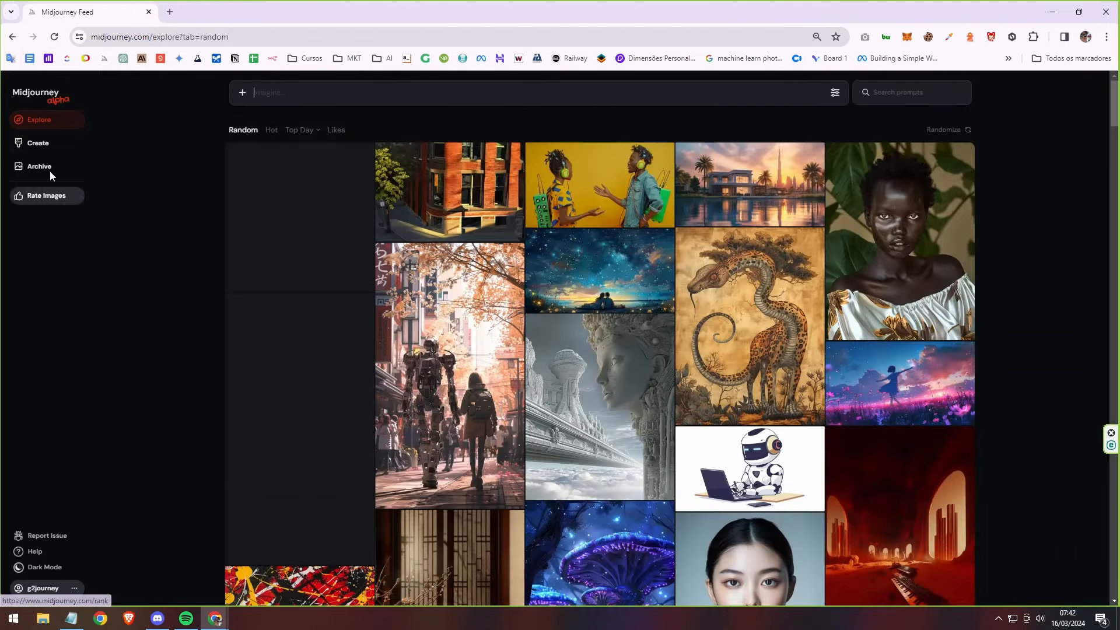
Step: Open yesterday's rabbit-on-bench image with the flowing scarf and tree behind it from the second custom folder of the Archive
click(43, 169)
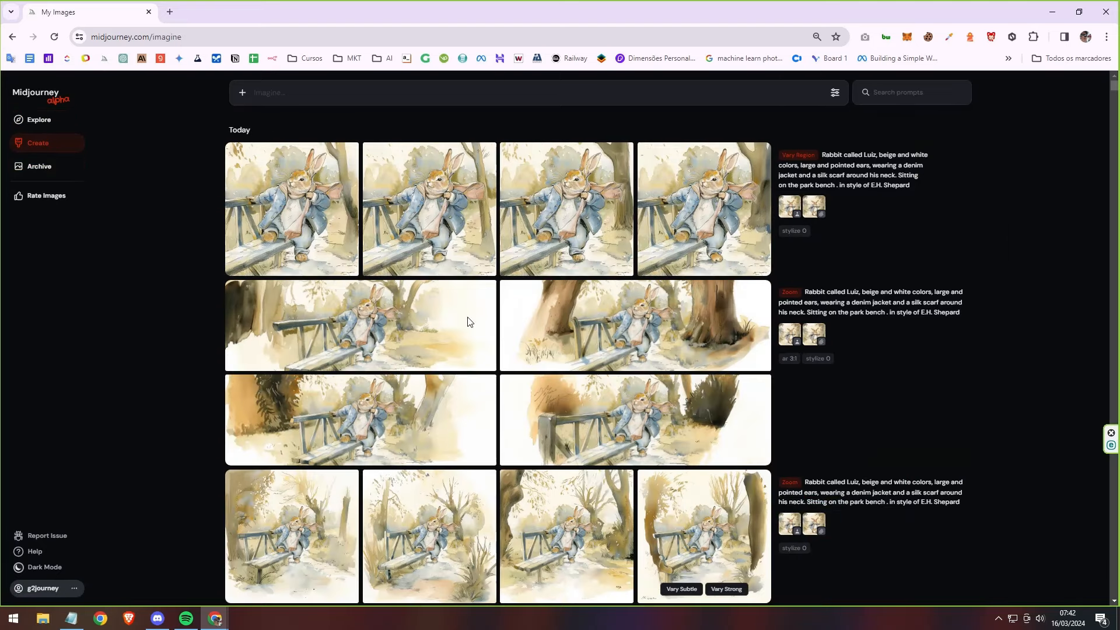
click(65, 168)
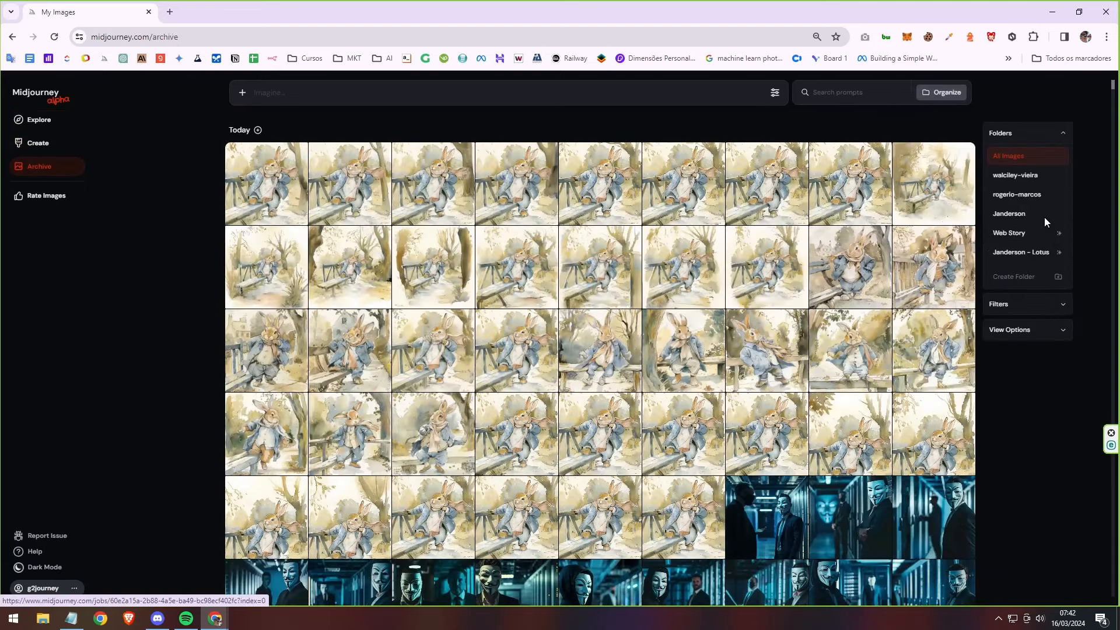
click(1044, 218)
click(855, 190)
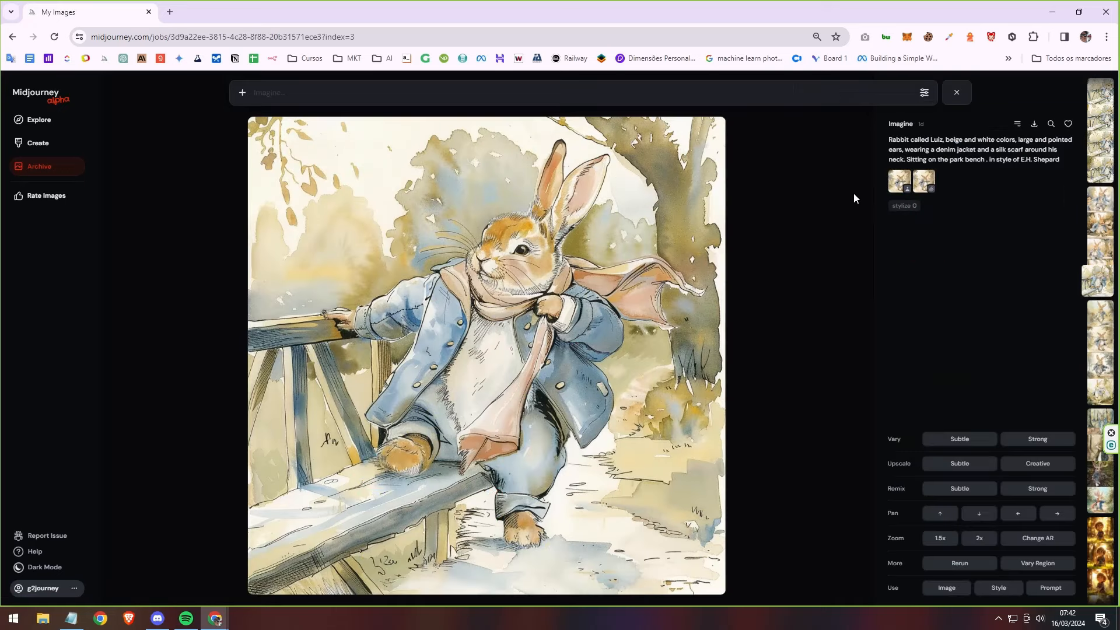
Step: Reuse the rabbit image as image prompt and style reference together with its prompt text, and return to the folder's image grid
click(1010, 585)
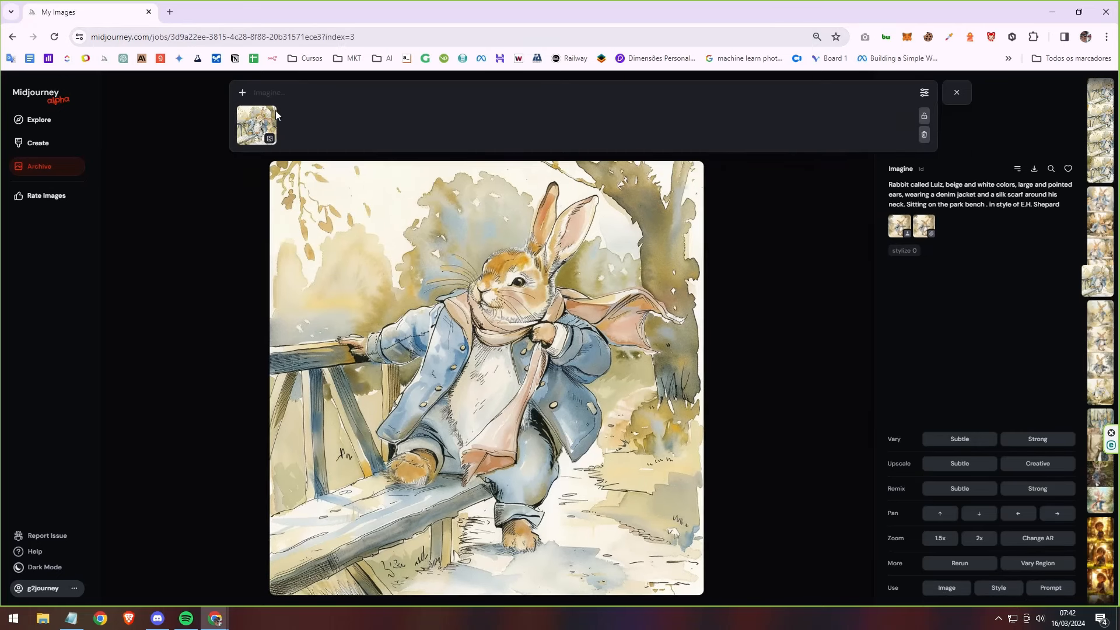
click(990, 586)
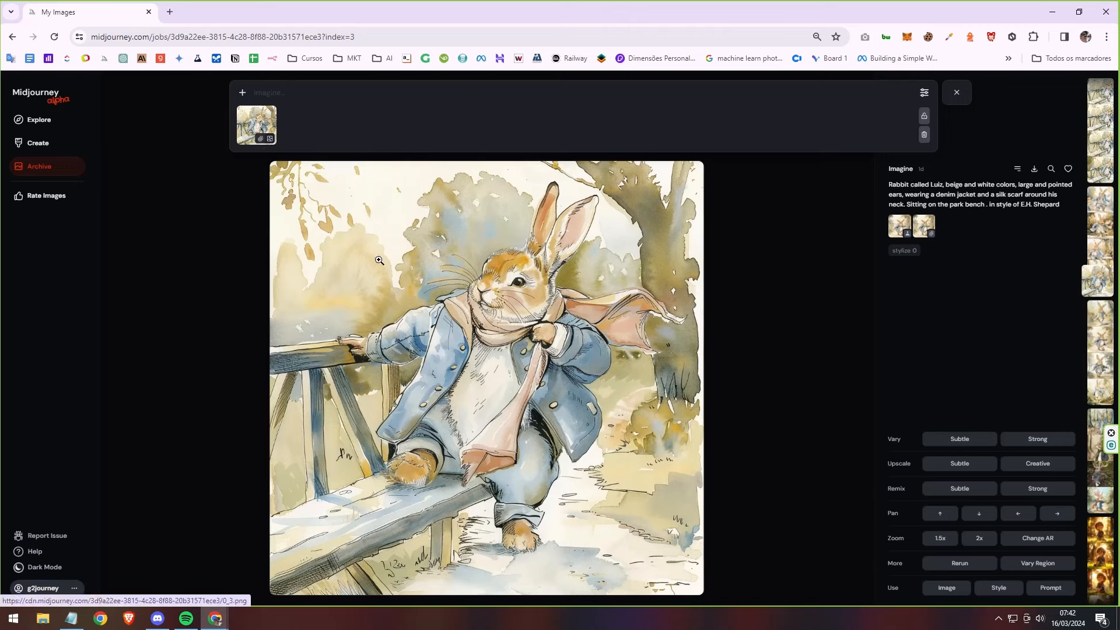
click(1054, 592)
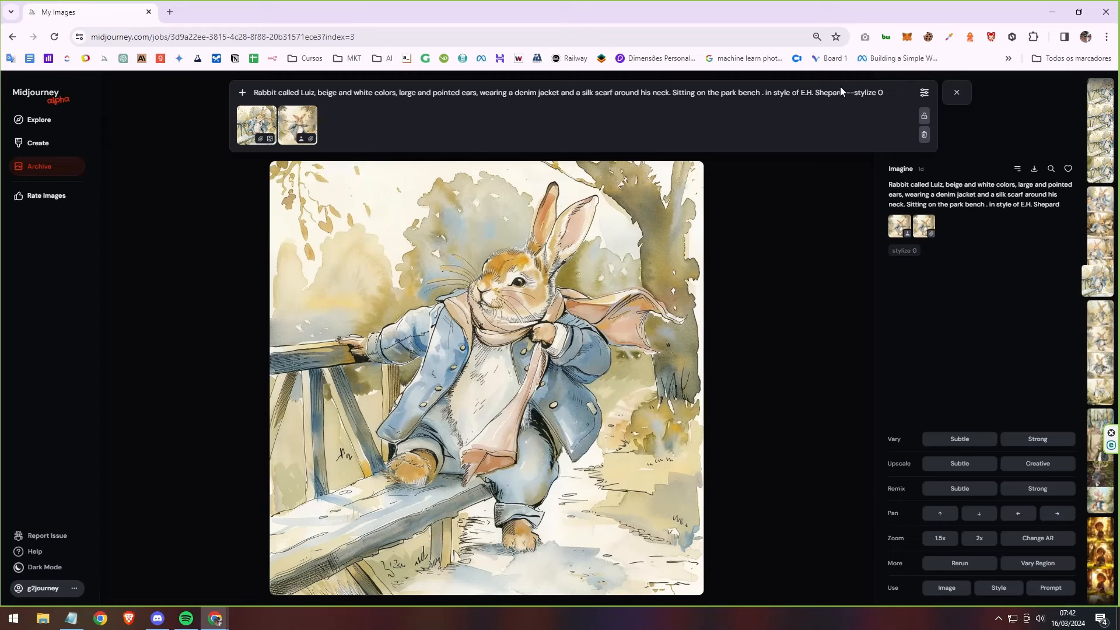
click(968, 91)
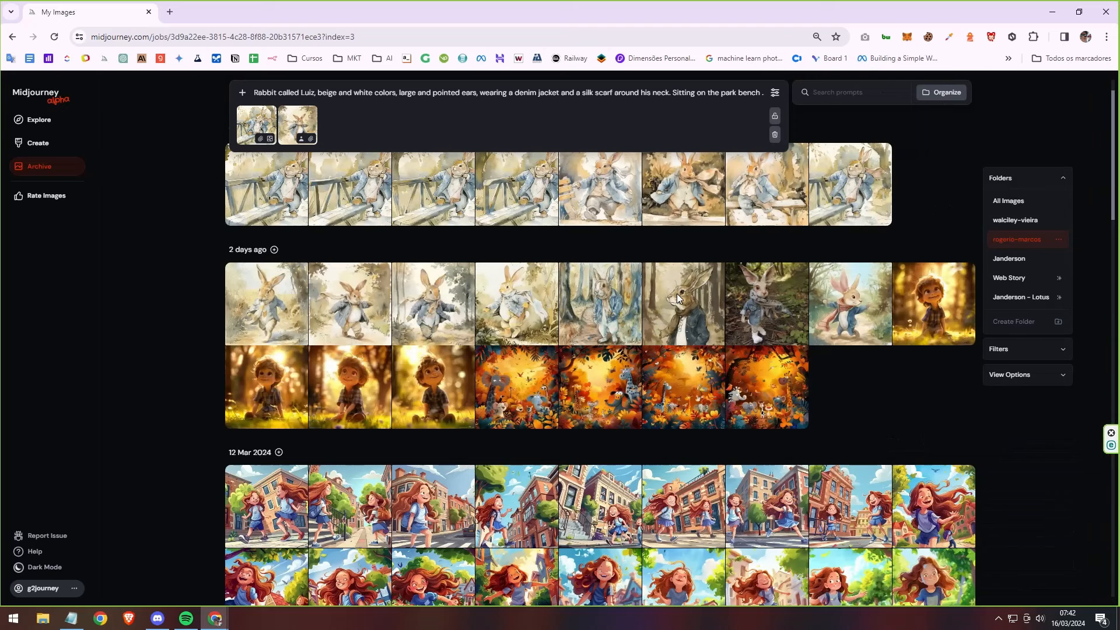
scroll(676, 293, up, 1)
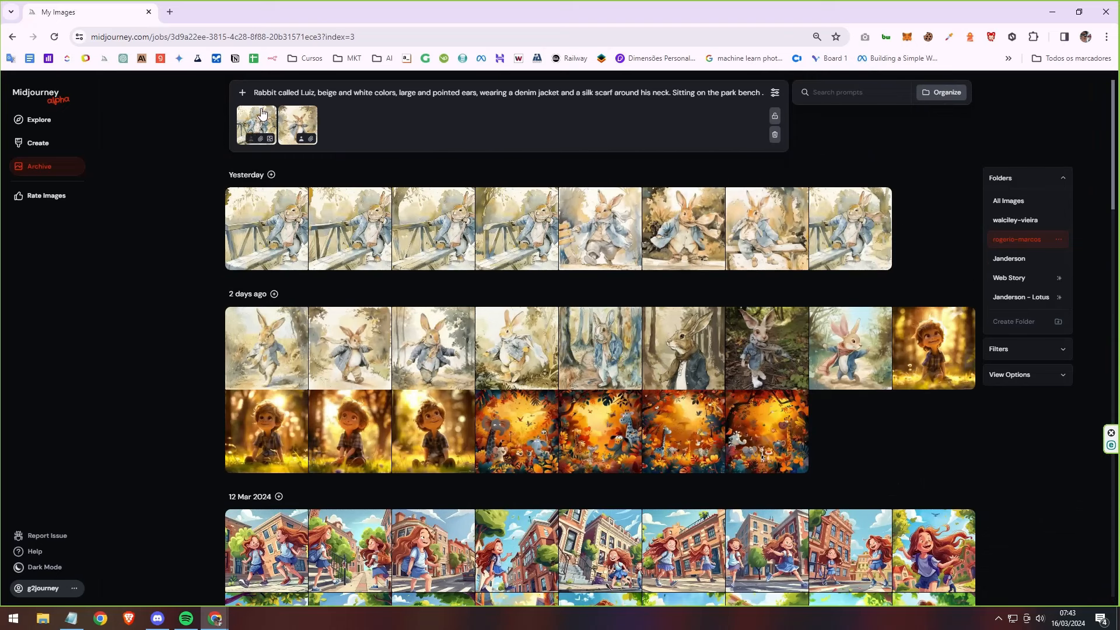